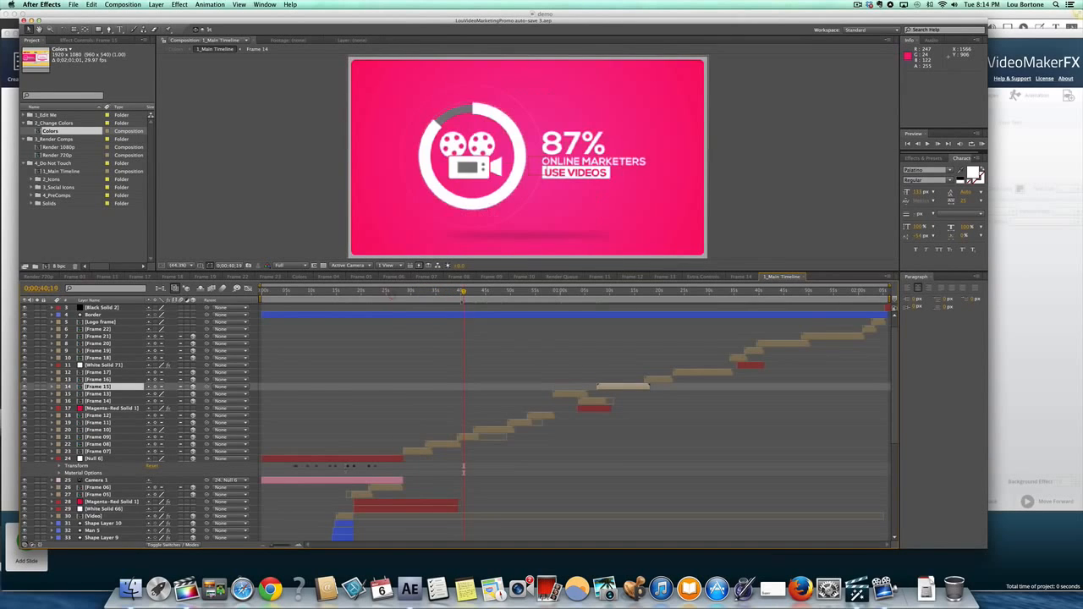
Scrub through the 1_Main Timeline composition to view its scenes and look over the stack of frame layers.
{"action": "left_click", "coordinate": [286, 298]}
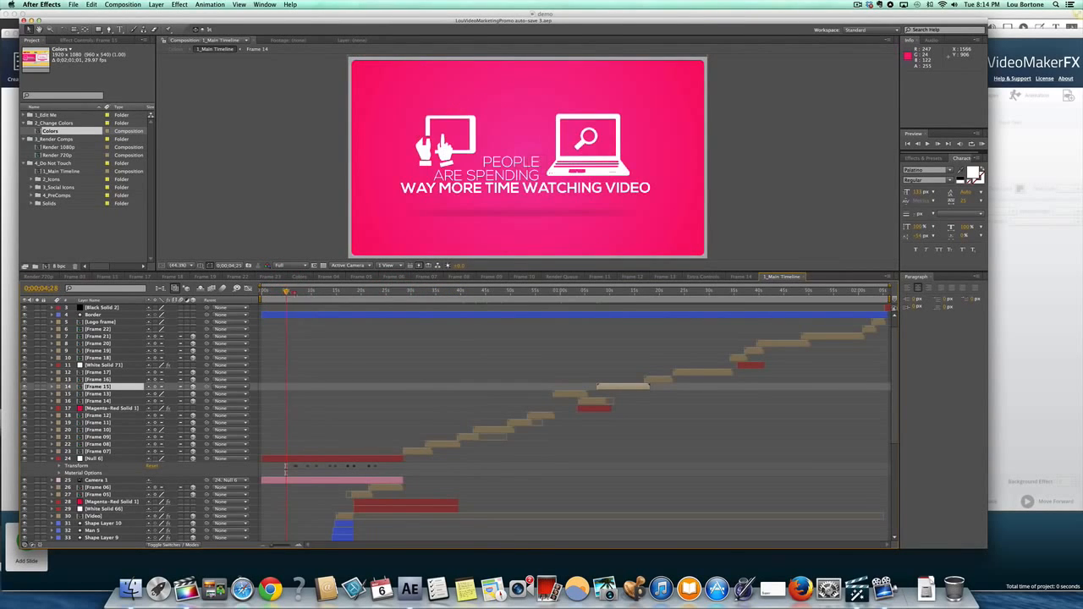
{"action": "left_click_drag", "start_coordinate": [295, 294], "coordinate": [316, 294]}
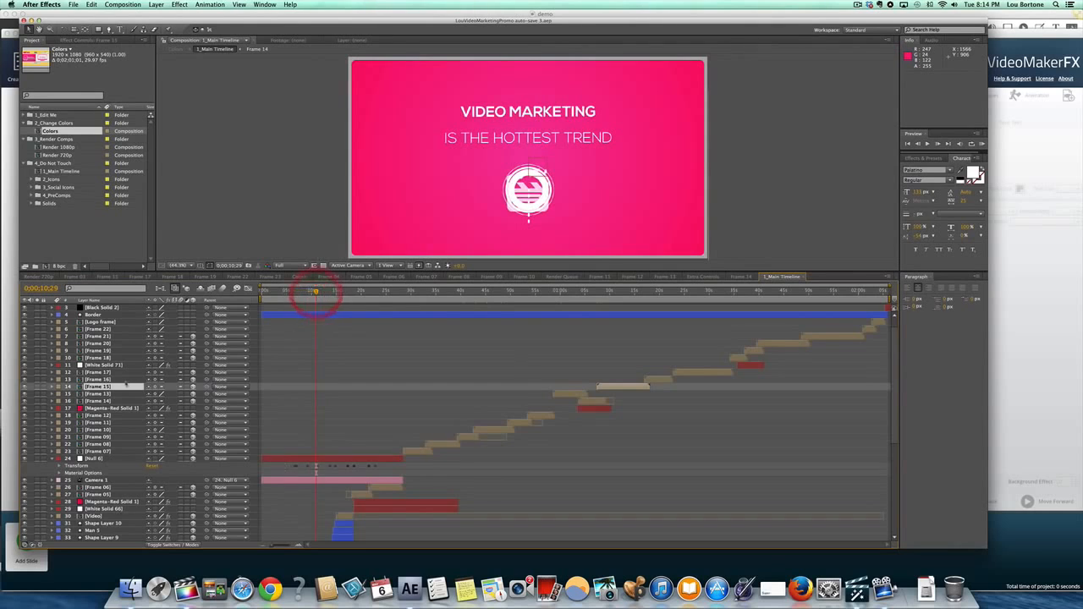
{"action": "scroll", "coordinate": [125, 385], "scroll_direction": "down", "scroll_amount": 10}
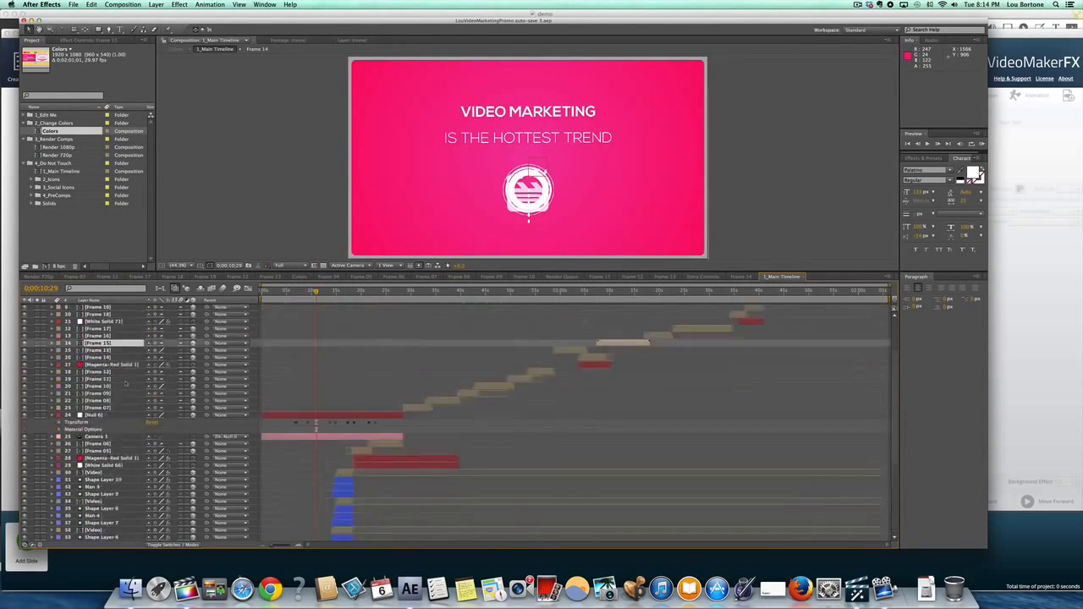
{"action": "scroll", "coordinate": [125, 383], "scroll_direction": "up", "scroll_amount": 4}
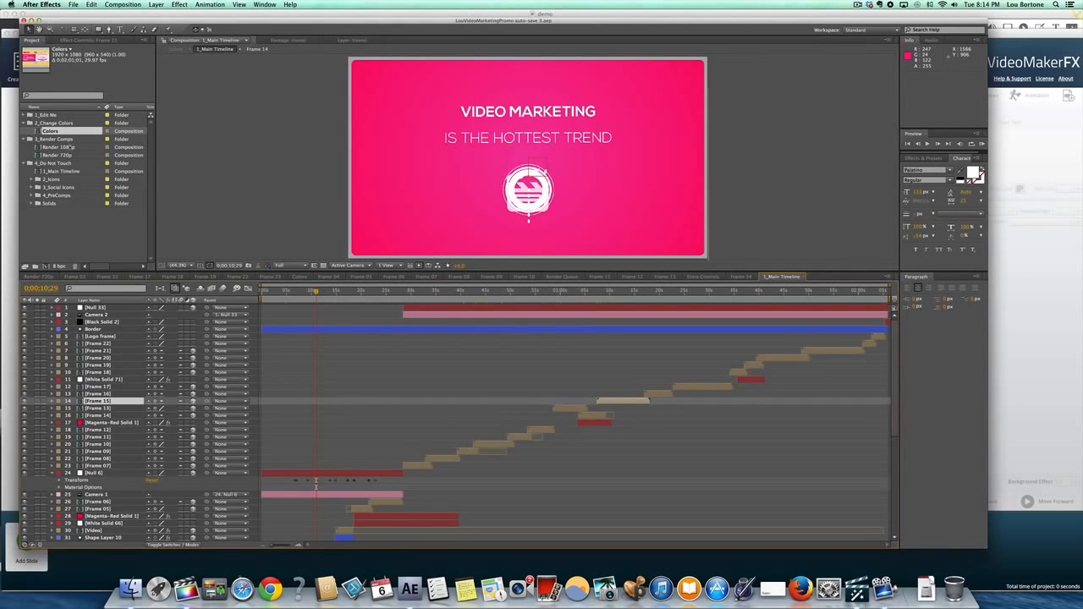
{"action": "key", "text": "period"}
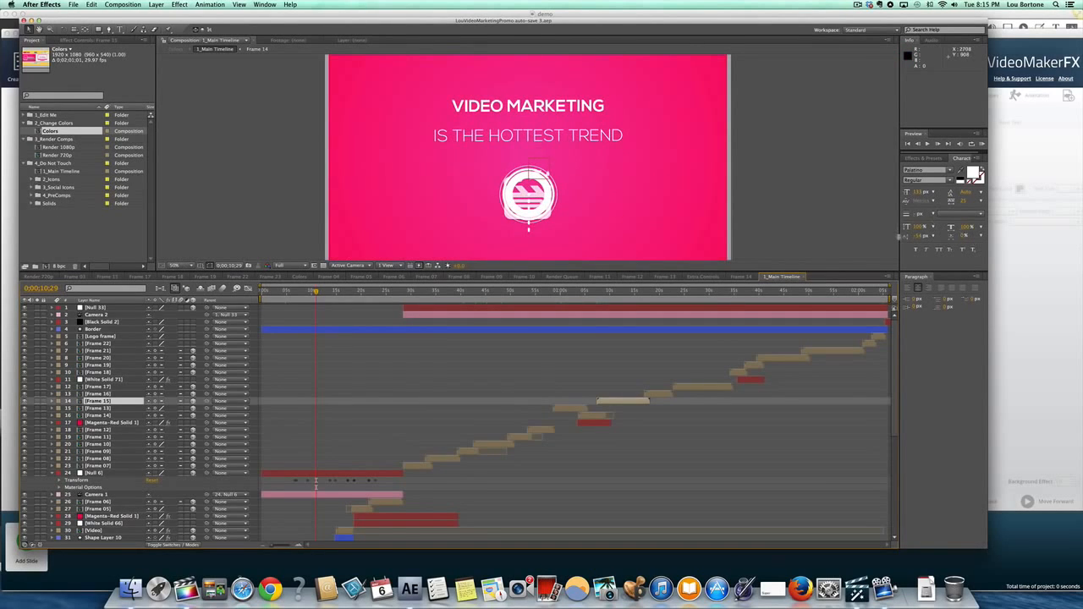
{"action": "left_click_drag", "start_coordinate": [899, 237], "coordinate": [879, 235]}
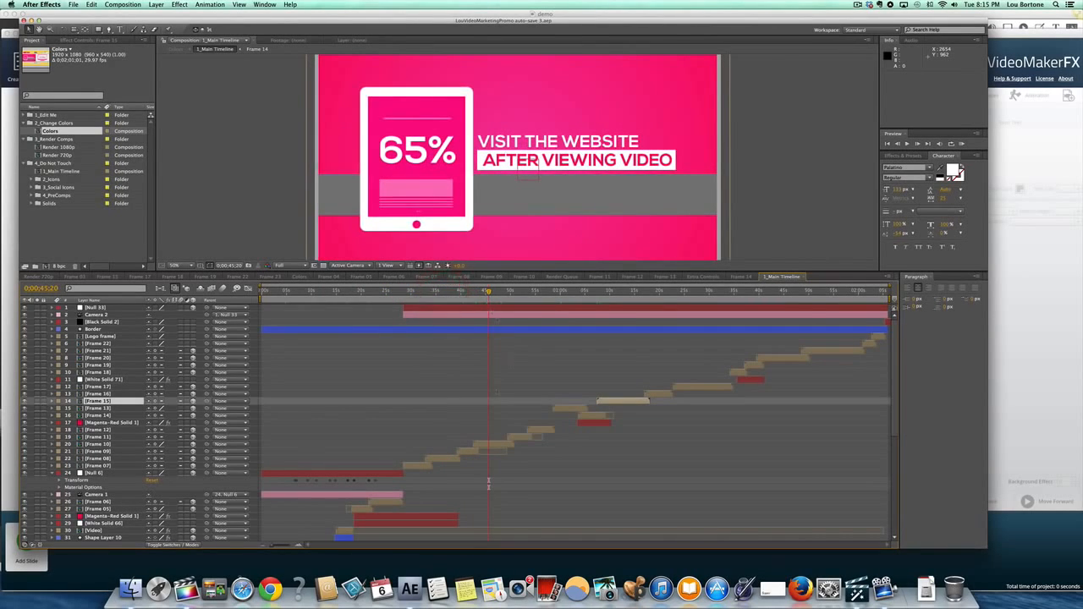
Open the Frame 10 composition, expand its first text layer's properties, and scrub through the tablet animation to 0;00;05;11.
{"action": "double_click", "coordinate": [494, 443]}
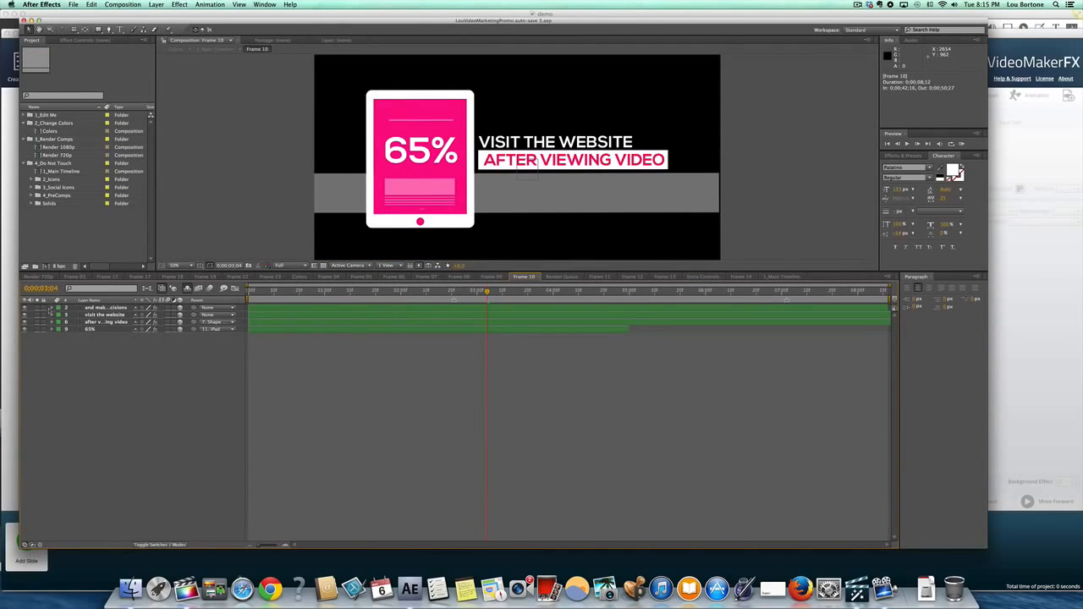
{"action": "left_click", "coordinate": [51, 307]}
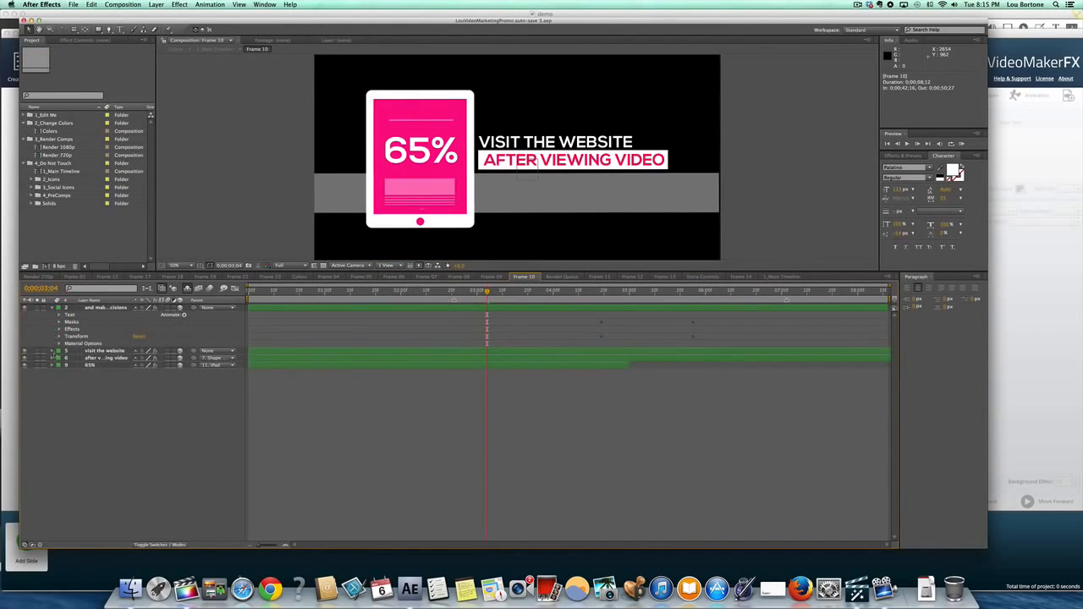
{"action": "left_click", "coordinate": [53, 358]}
{"action": "left_click", "coordinate": [603, 291]}
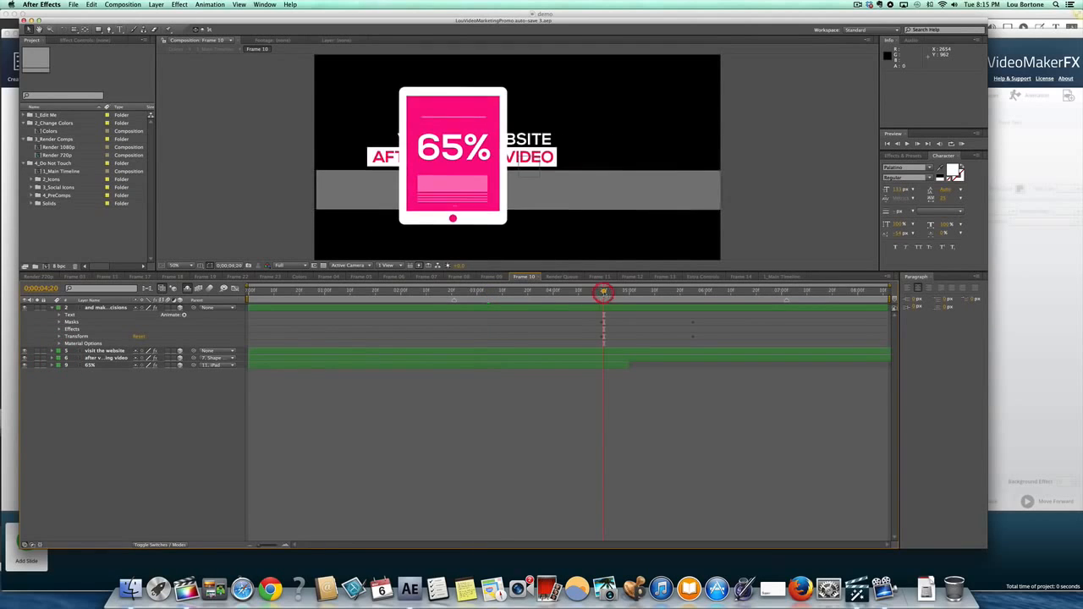
{"action": "left_click", "coordinate": [656, 291]}
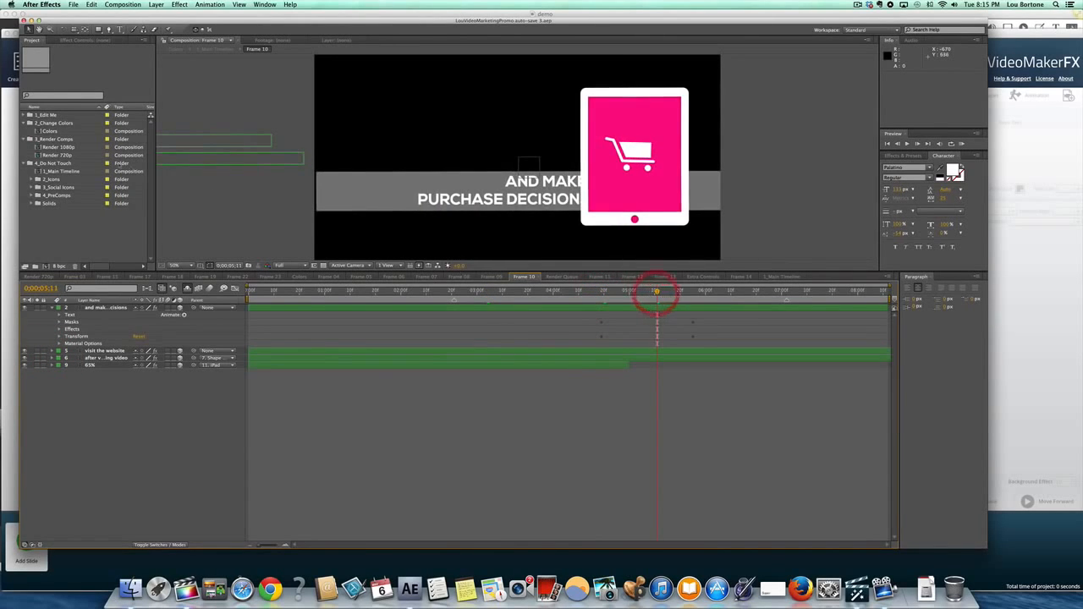
{"action": "double_click", "coordinate": [47, 126]}
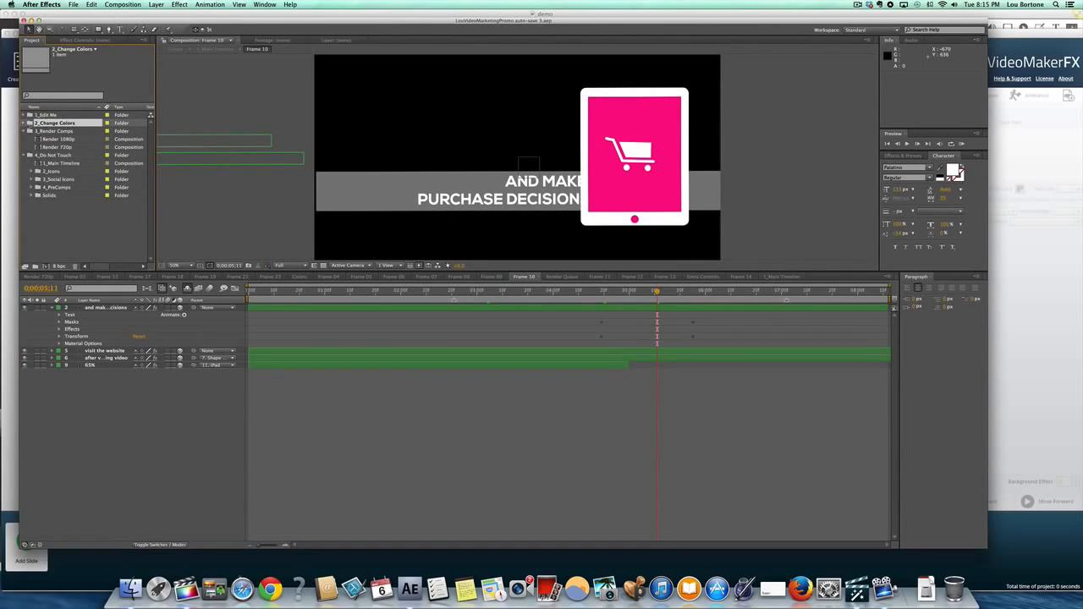
{"action": "left_click", "coordinate": [24, 122]}
{"action": "left_click", "coordinate": [49, 131]}
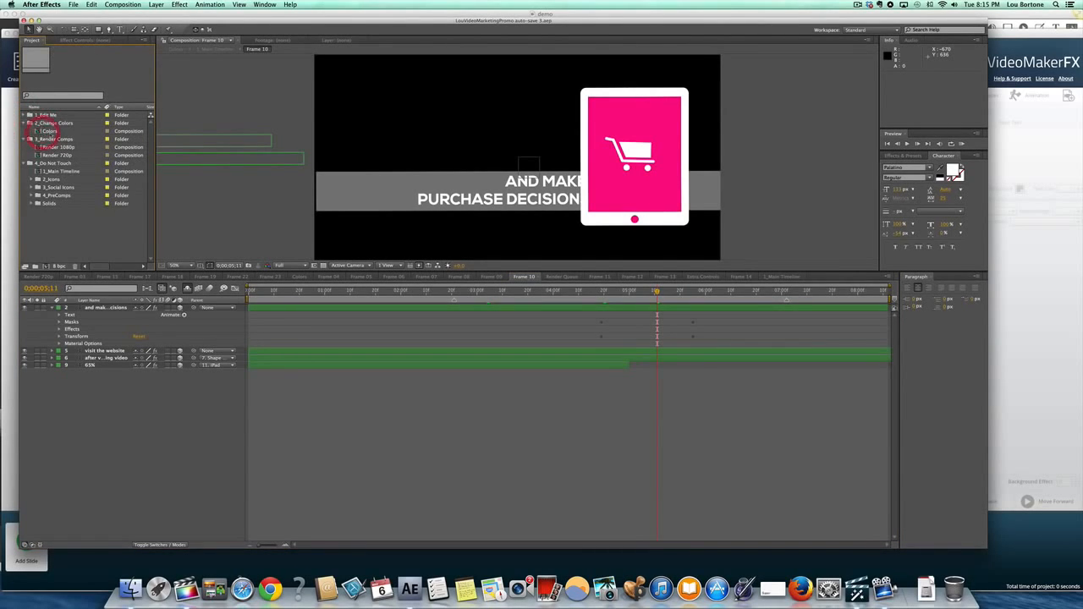
{"action": "left_click", "coordinate": [32, 137]}
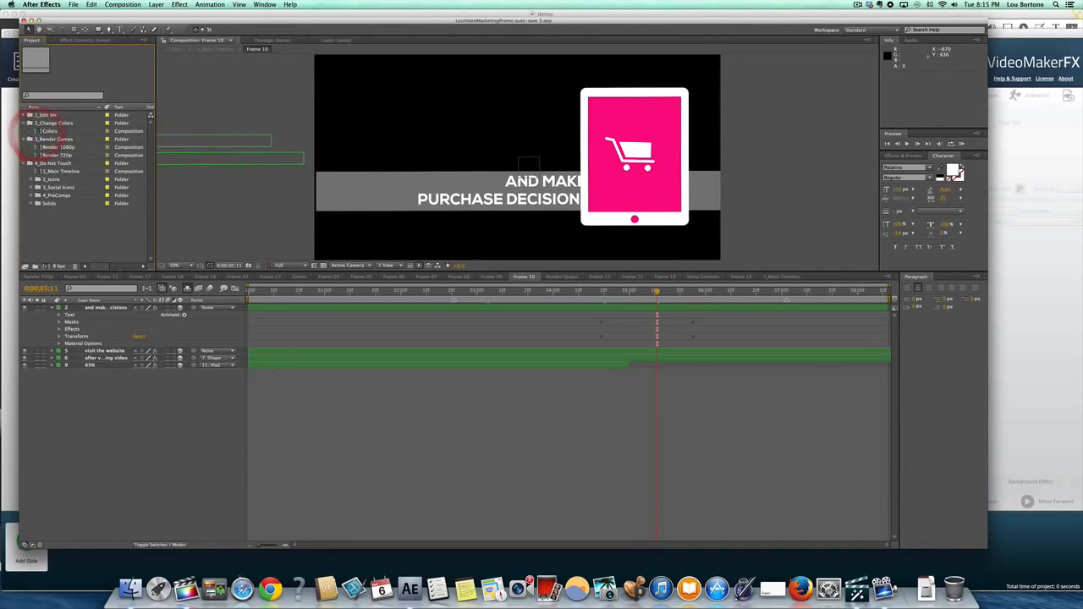
{"action": "left_click", "coordinate": [299, 292]}
{"action": "left_click", "coordinate": [312, 305]}
{"action": "left_click", "coordinate": [324, 282]}
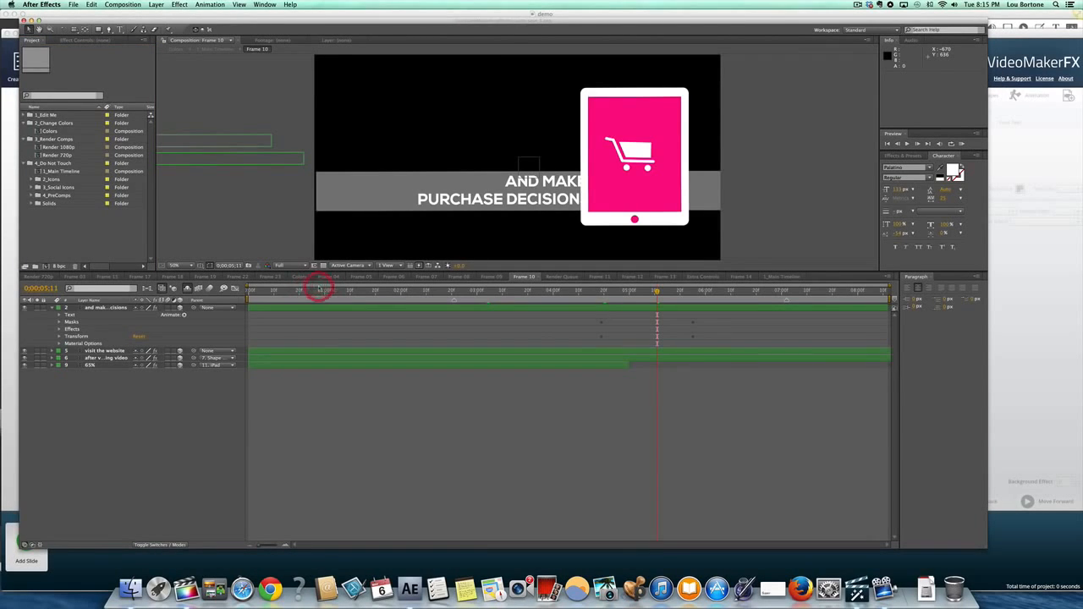
{"action": "key", "text": "super+i"}
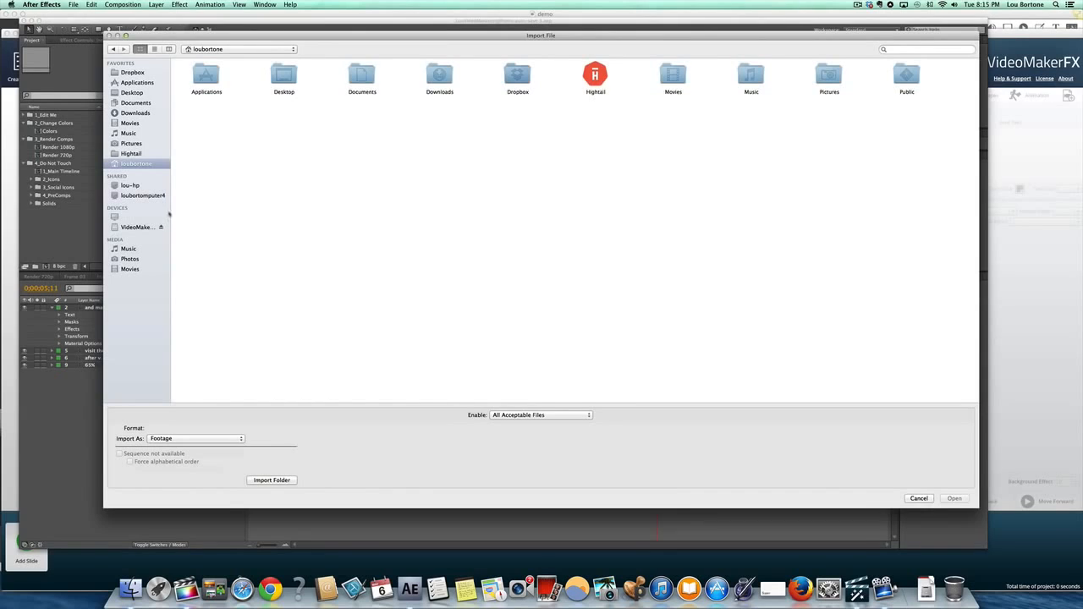
{"action": "left_click", "coordinate": [918, 497]}
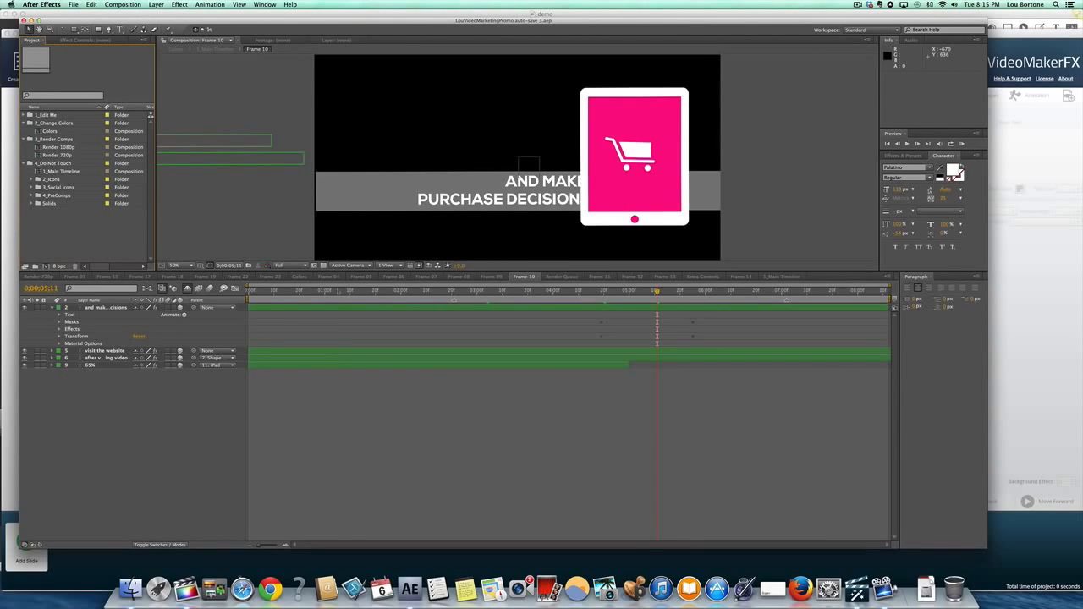
Scrub Frame 10 back to 0;00;00;23 to view its opening animation.
{"action": "left_click", "coordinate": [338, 291]}
{"action": "left_click_drag", "start_coordinate": [338, 291], "coordinate": [307, 291]}
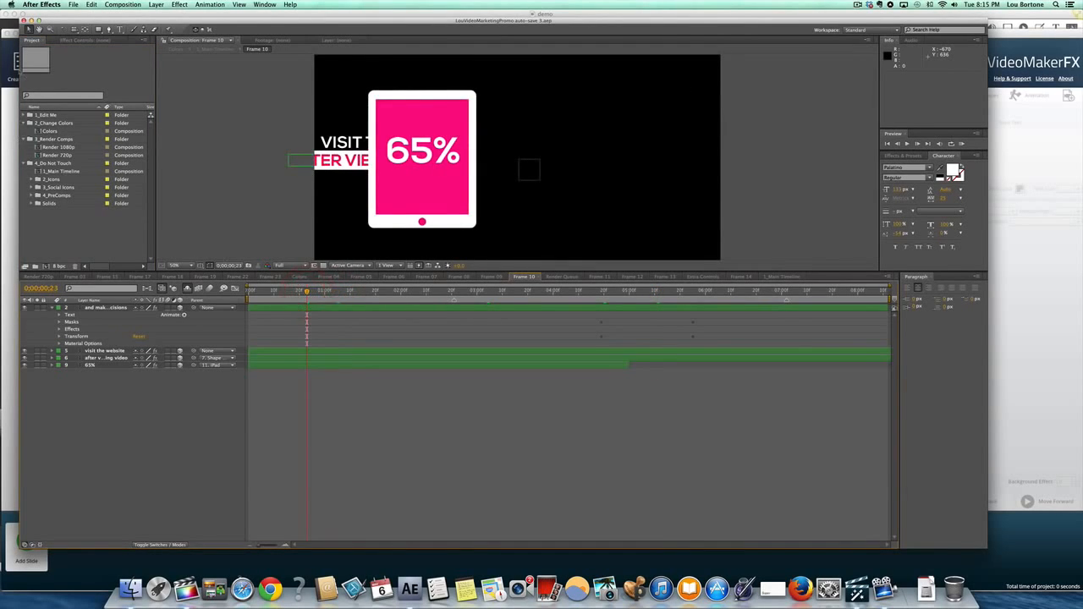
Switch to Final Cut Pro and skim the Render 720p clip and the YT promo timeline.
{"action": "left_click", "coordinate": [185, 590]}
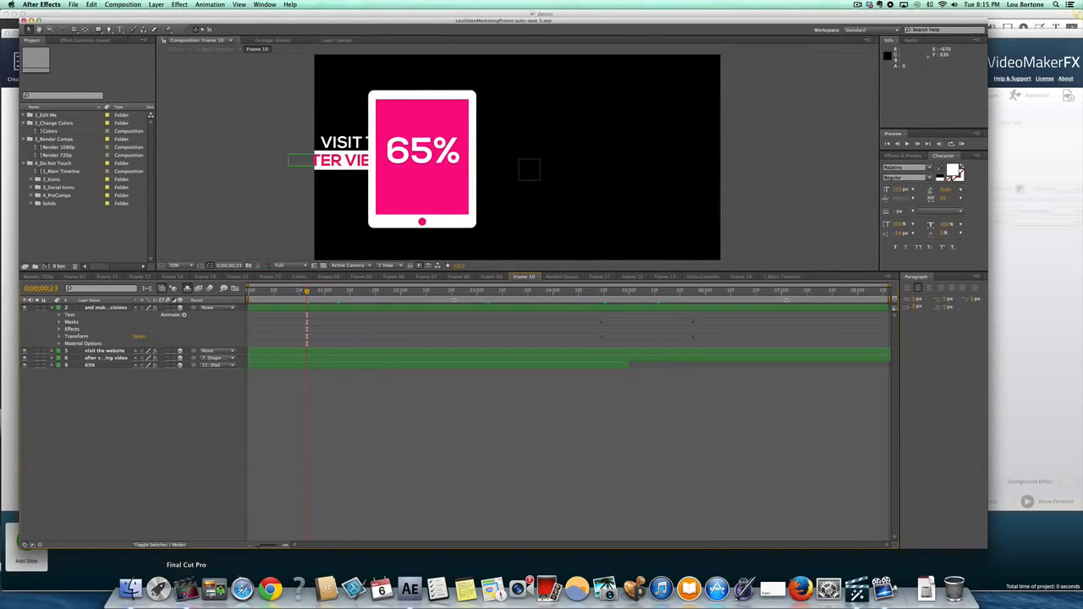
{"action": "left_click", "coordinate": [174, 79]}
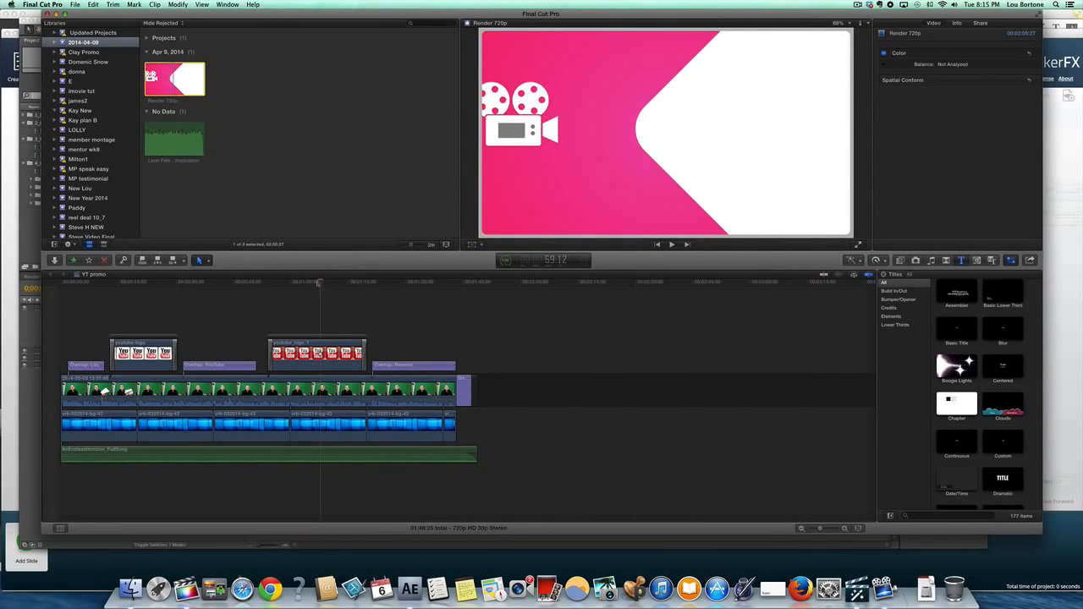
{"action": "mouse_move", "coordinate": [320, 284]}
{"action": "left_mouse_down"}
{"action": "mouse_move", "coordinate": [242, 290]}
{"action": "mouse_move", "coordinate": [309, 292]}
{"action": "left_mouse_up"}
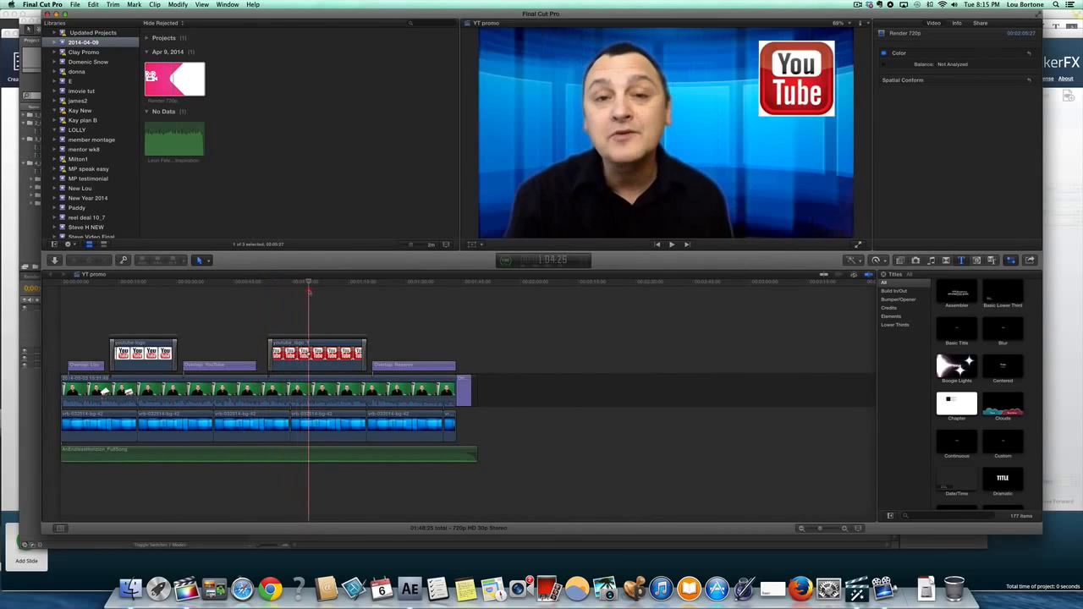
{"action": "left_click", "coordinate": [178, 84]}
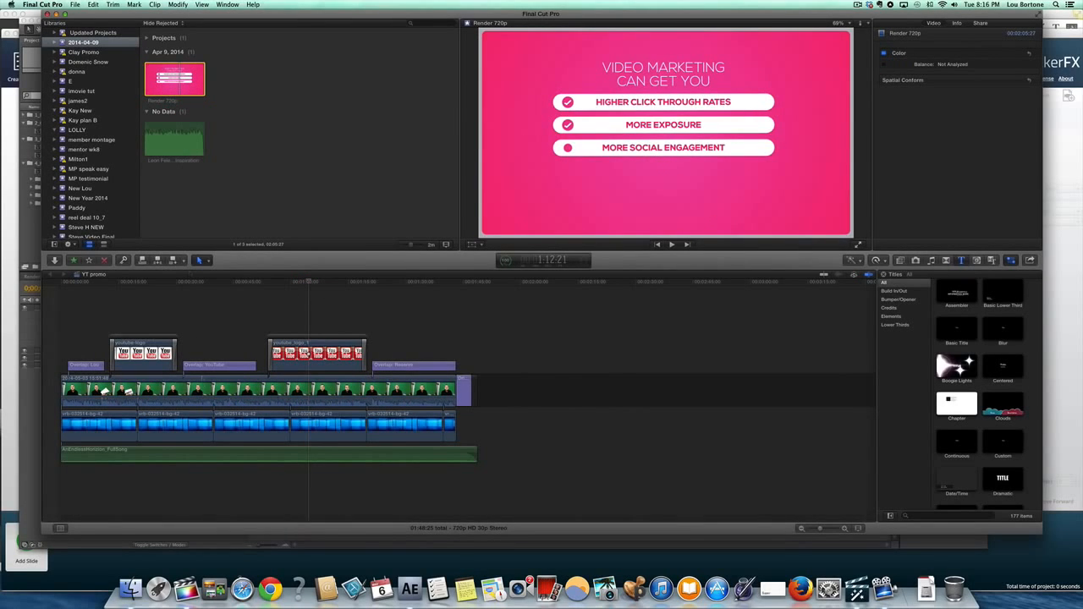
{"action": "left_click_drag", "start_coordinate": [170, 281], "coordinate": [226, 298]}
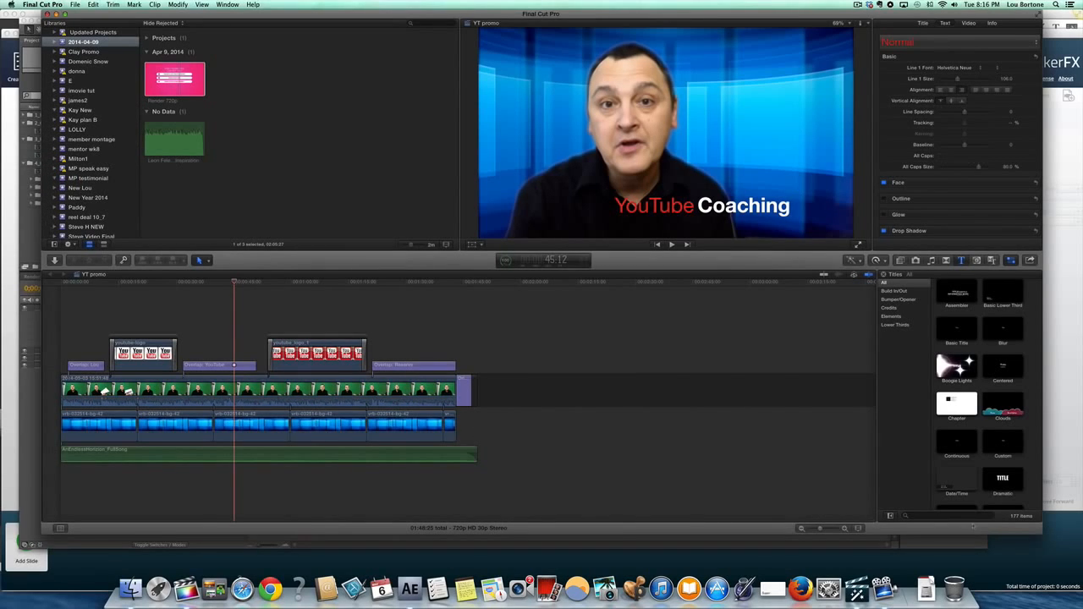
Switch to VideoMakerFX, move its window higher on the screen, and start adding a slide.
{"action": "left_click", "coordinate": [1053, 564]}
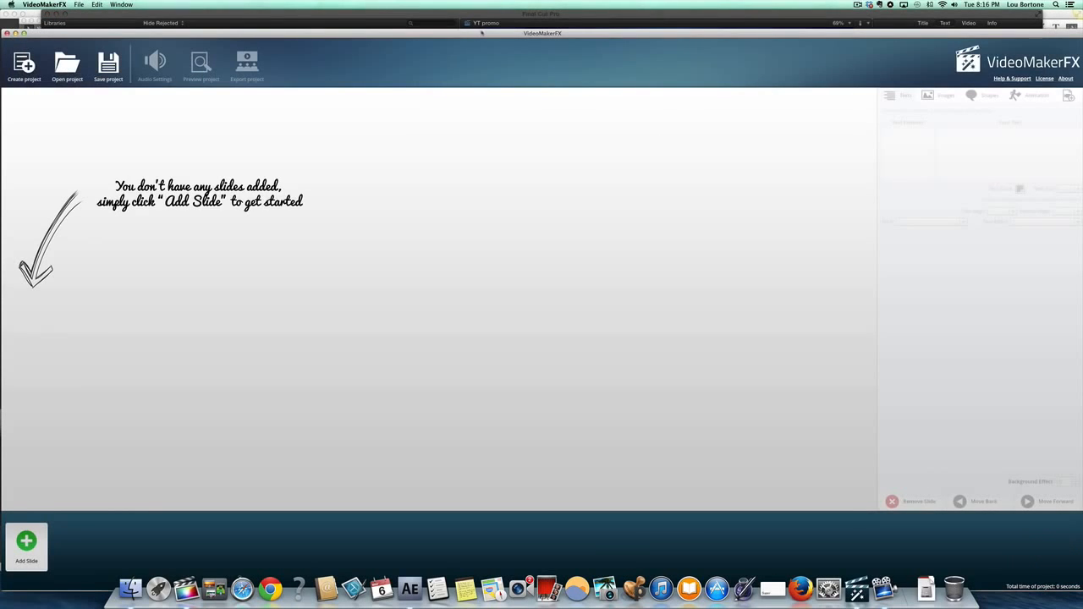
{"action": "left_click_drag", "start_coordinate": [481, 32], "coordinate": [490, 19]}
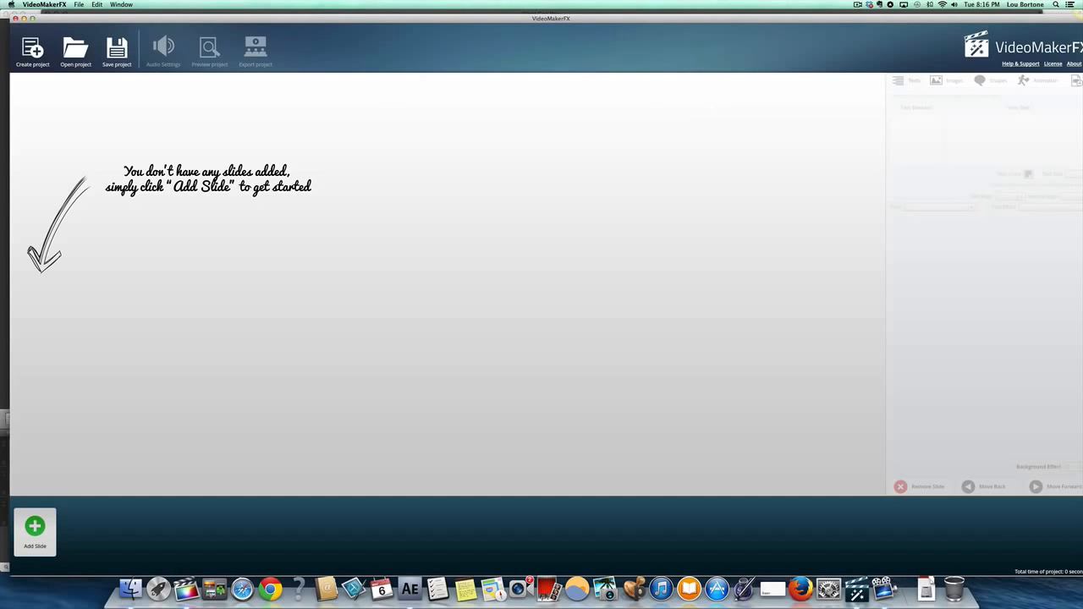
{"action": "left_click_drag", "start_coordinate": [832, 22], "coordinate": [831, 18]}
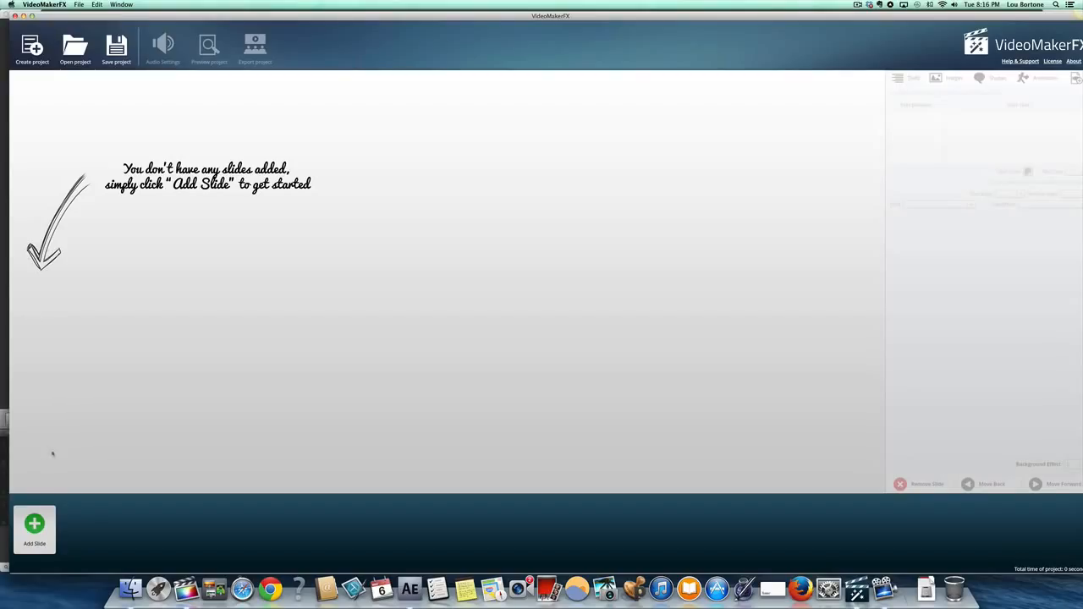
{"action": "left_click", "coordinate": [34, 524]}
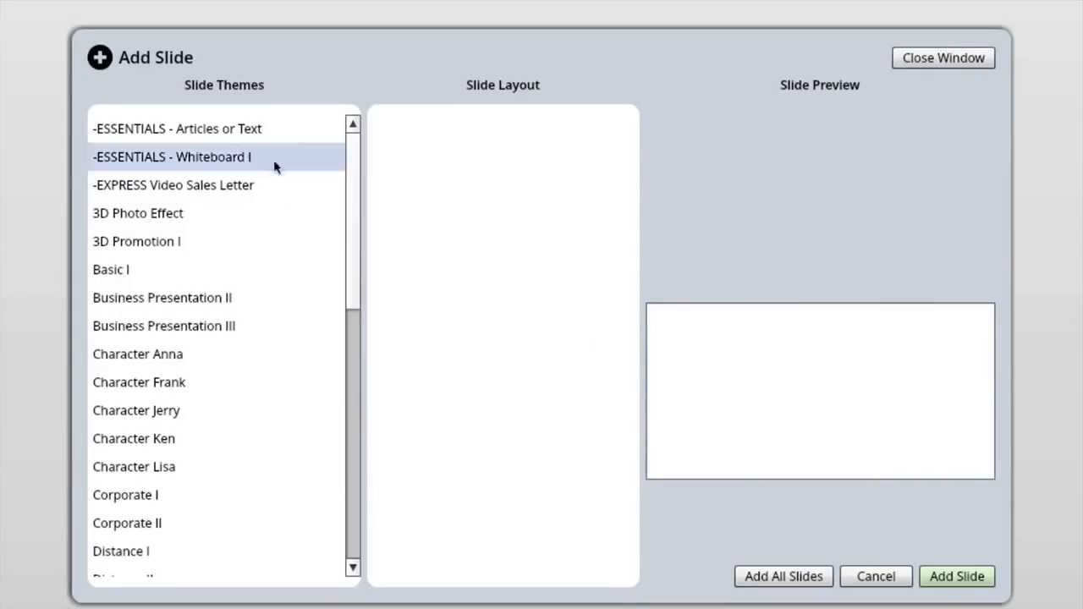
Preview the -EXPRESS Video Sales Letter layouts Image Center - 1 Bottom Text, Image Left - 2 Text Left, and Image Right - 1 Text Left.
{"action": "left_click_drag", "start_coordinate": [349, 282], "coordinate": [373, 273]}
{"action": "left_click", "coordinate": [173, 199]}
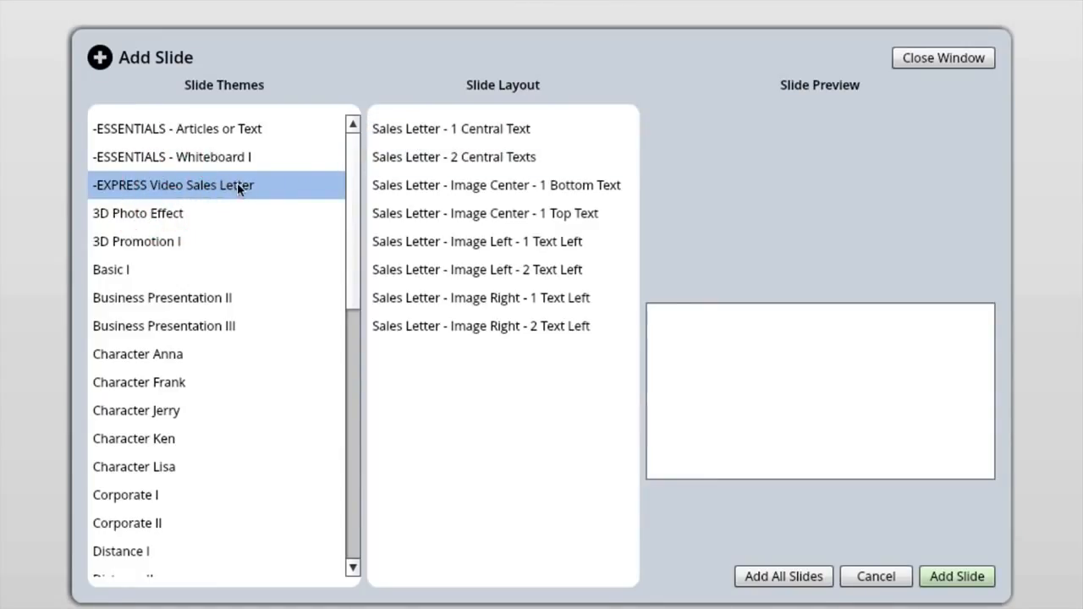
{"action": "left_click", "coordinate": [460, 182]}
{"action": "left_click", "coordinate": [476, 270]}
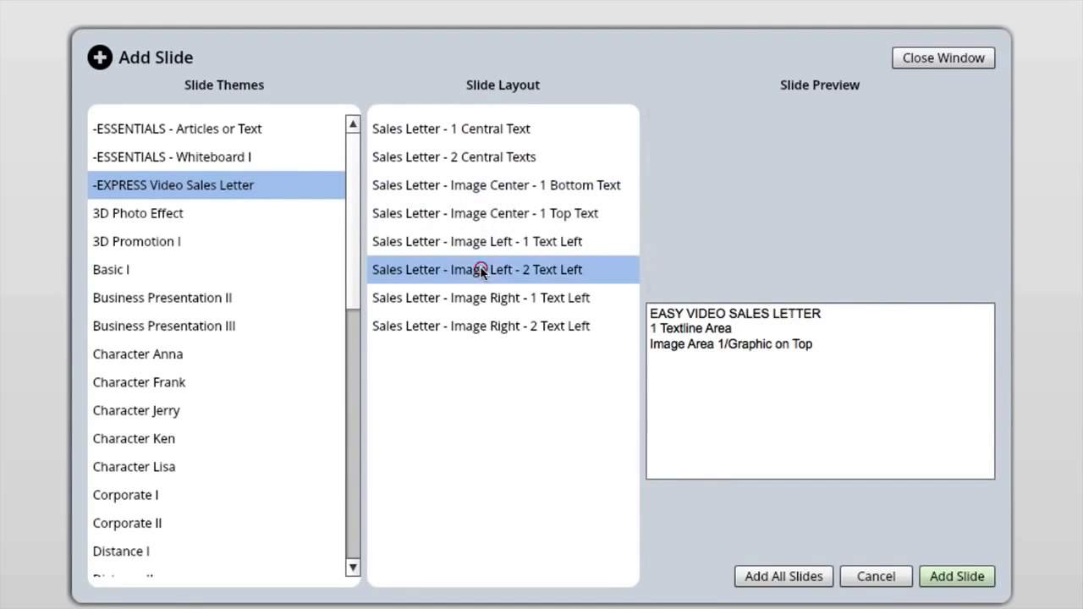
{"action": "left_click", "coordinate": [460, 305]}
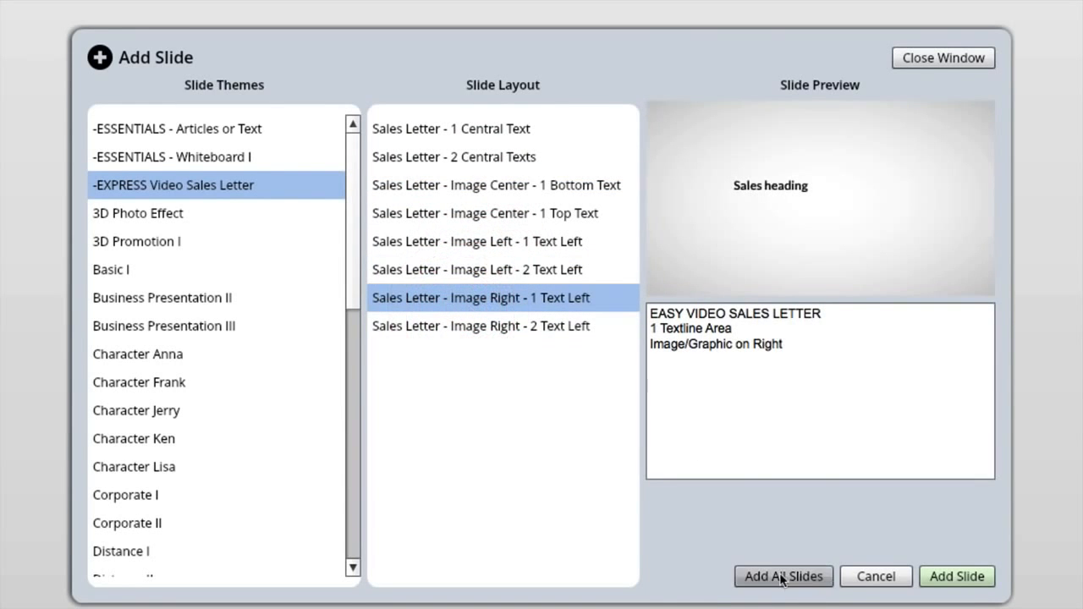
Preview slides 5b, 3, 2, 5a and 6 of the Character Anna theme.
{"action": "left_click", "coordinate": [167, 360]}
{"action": "left_click", "coordinate": [464, 272]}
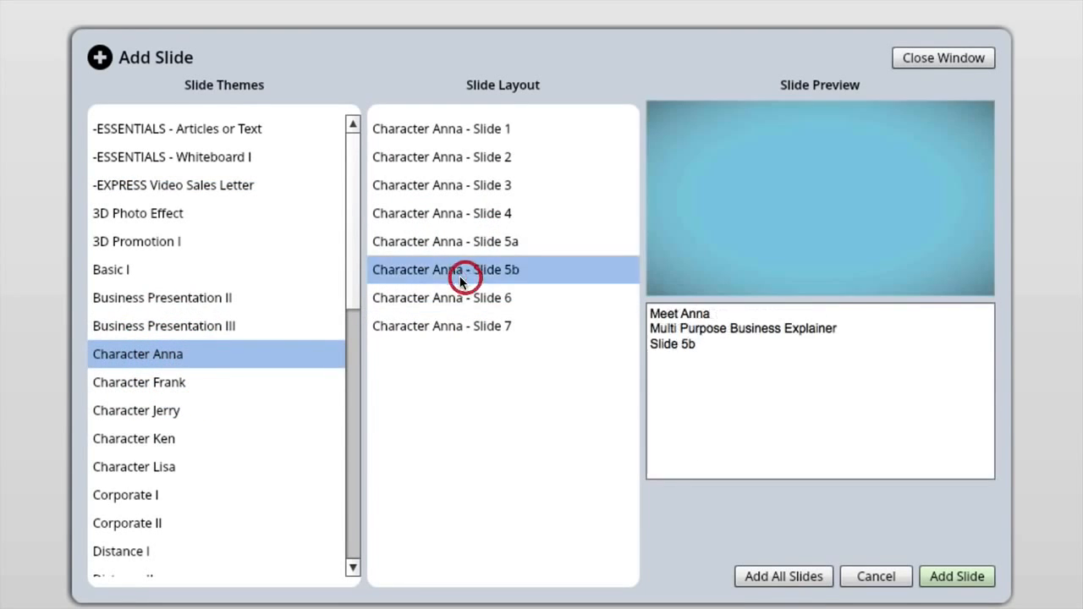
{"action": "left_click", "coordinate": [441, 177]}
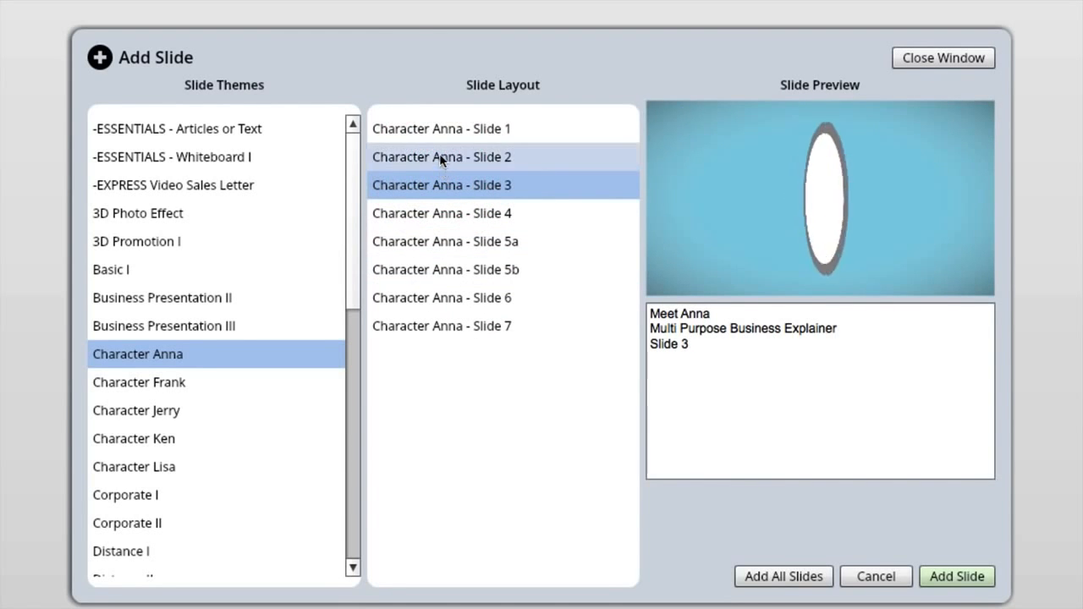
{"action": "left_click", "coordinate": [440, 155]}
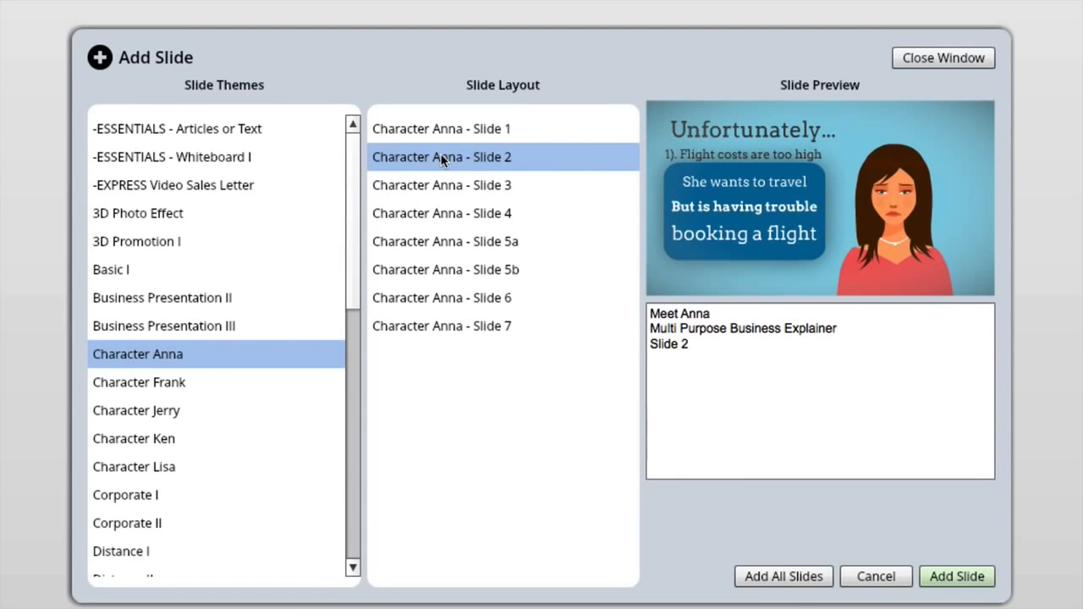
{"action": "left_click", "coordinate": [450, 251]}
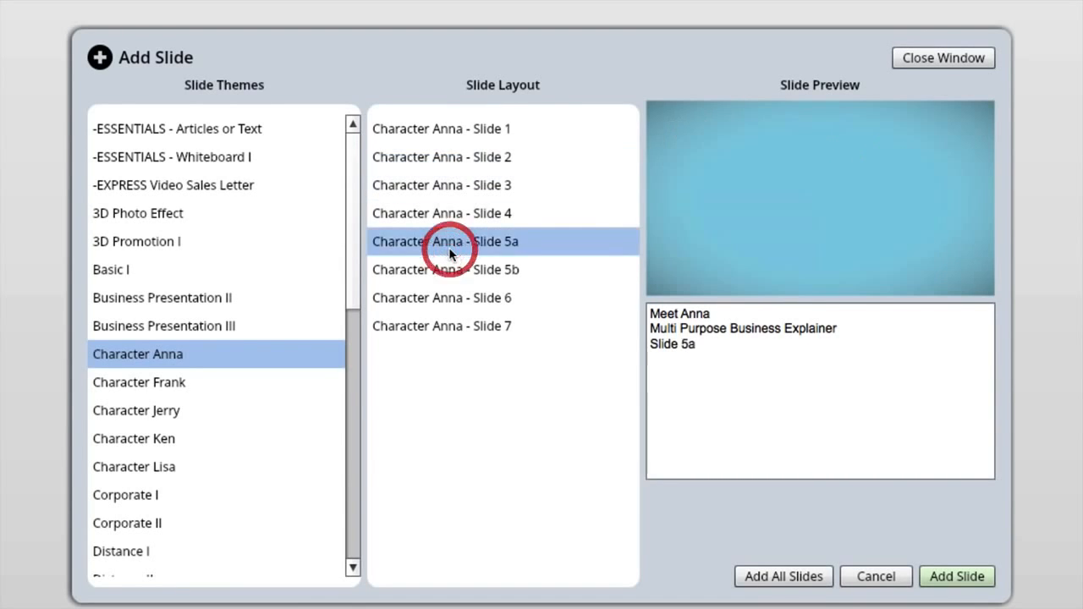
{"action": "left_click", "coordinate": [439, 298]}
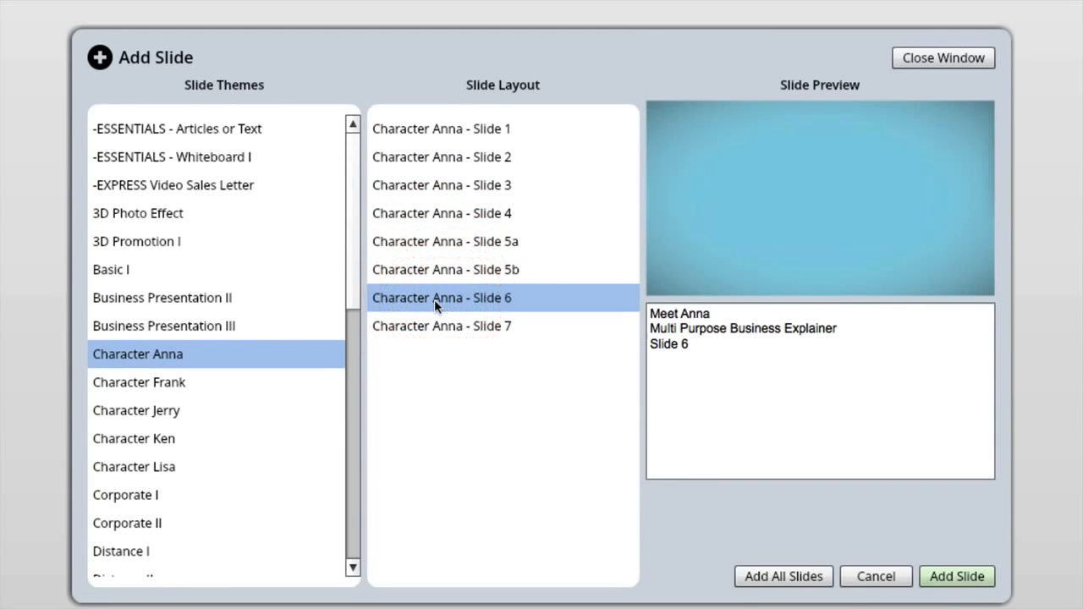
Preview slides 7 and 5 of the Character Jerry theme.
{"action": "left_click", "coordinate": [166, 412]}
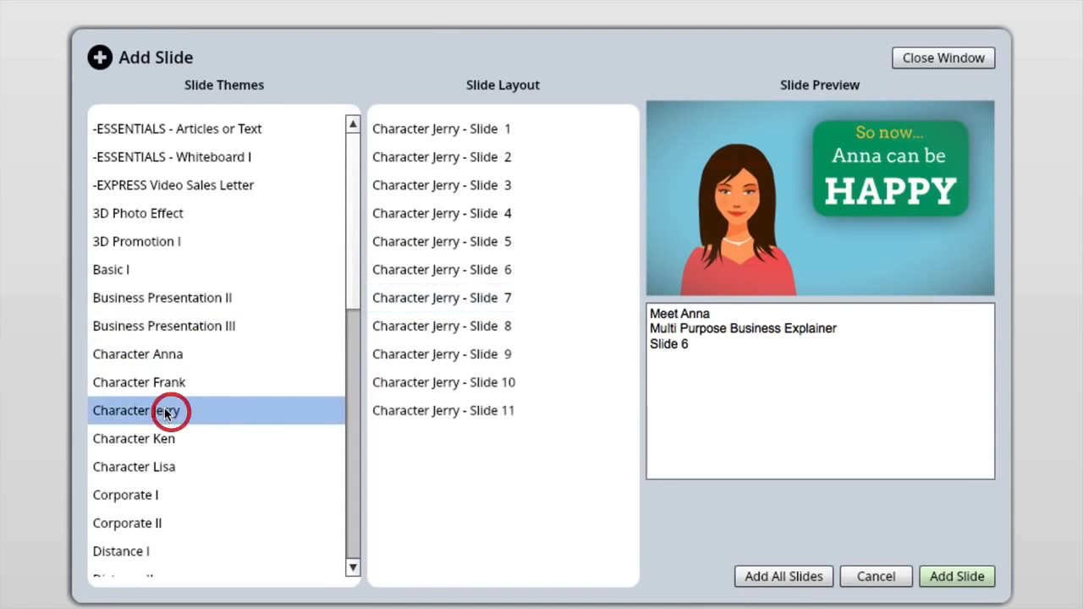
{"action": "left_click", "coordinate": [478, 296]}
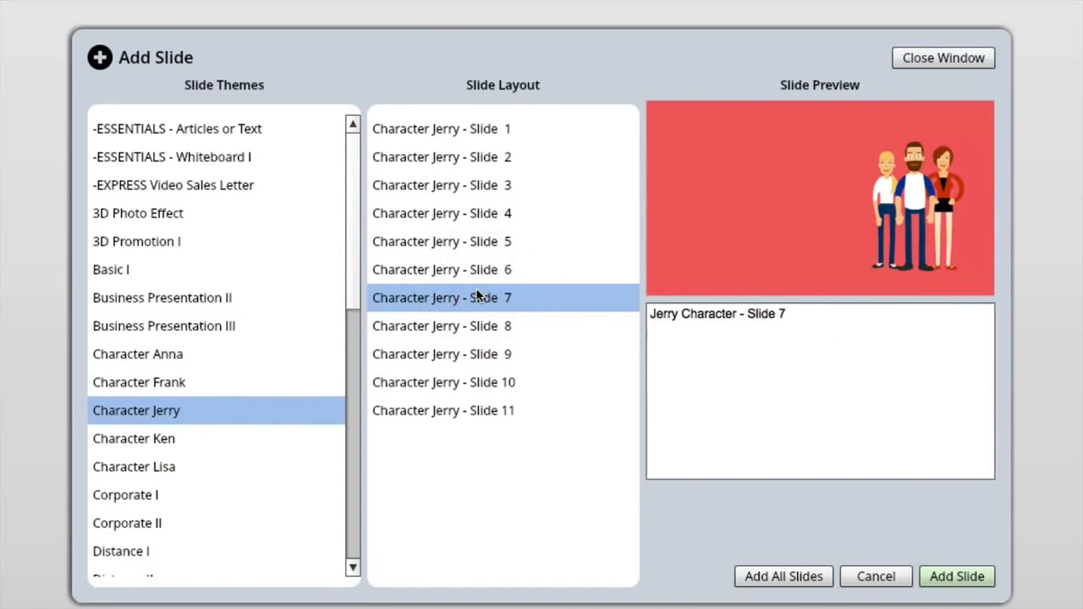
{"action": "left_click", "coordinate": [461, 241]}
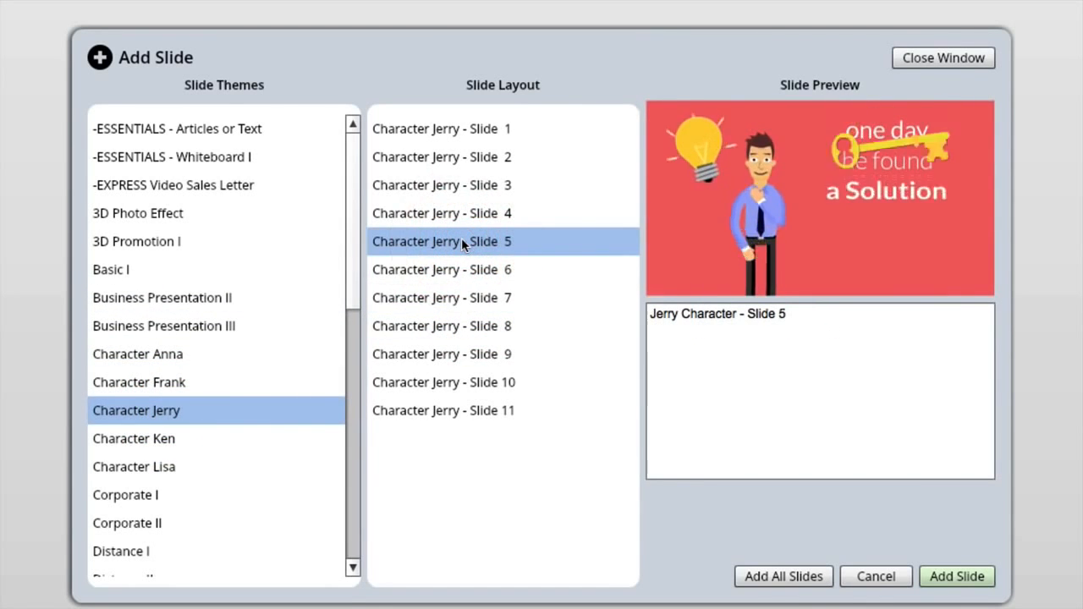
List the Corporate I layouts, and preview slides 5 and 2 of the Multipurpose Promo I theme.
{"action": "left_click", "coordinate": [147, 497]}
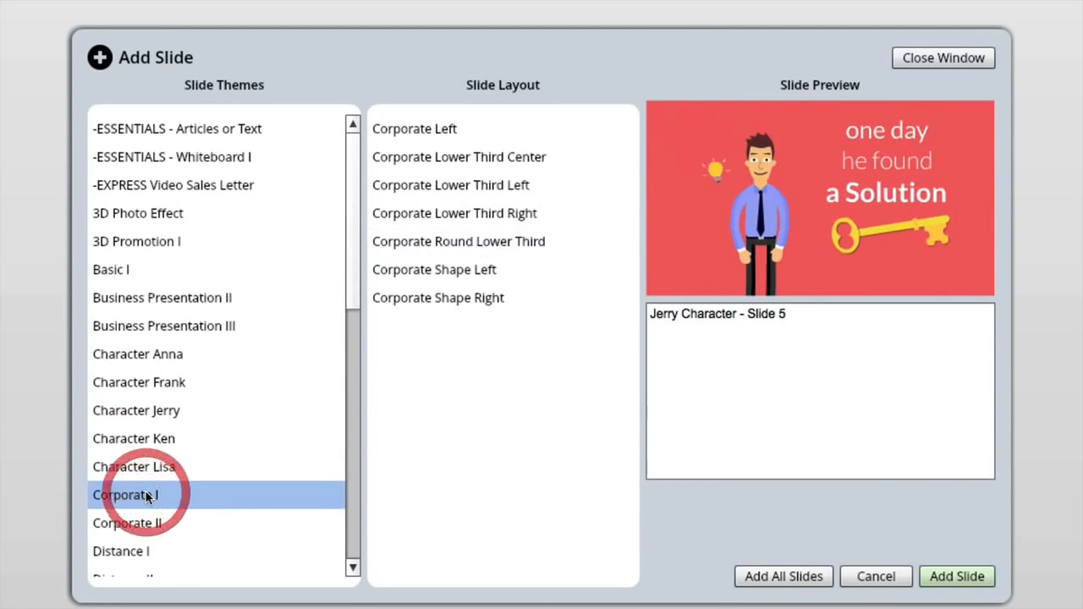
{"action": "scroll", "coordinate": [146, 497], "scroll_direction": "down", "scroll_amount": 5}
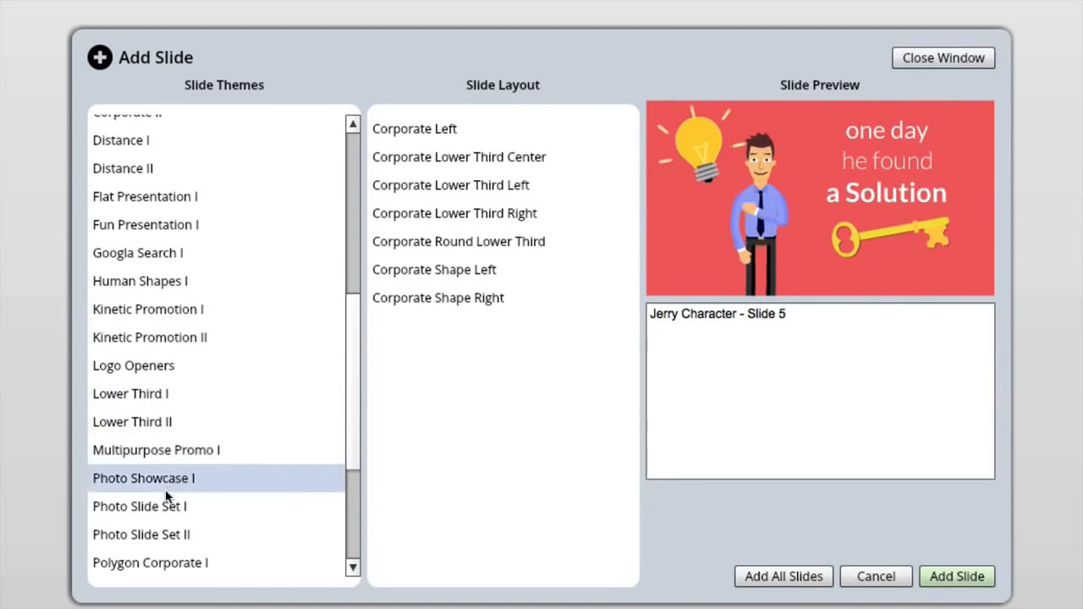
{"action": "left_click", "coordinate": [149, 450]}
{"action": "left_click", "coordinate": [415, 231]}
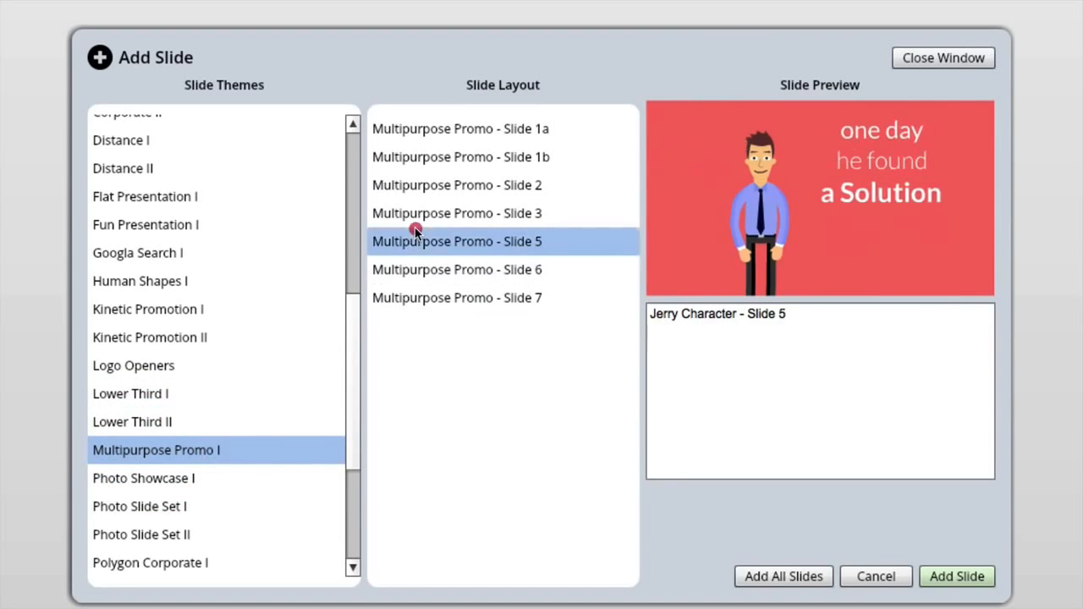
{"action": "left_click", "coordinate": [440, 176]}
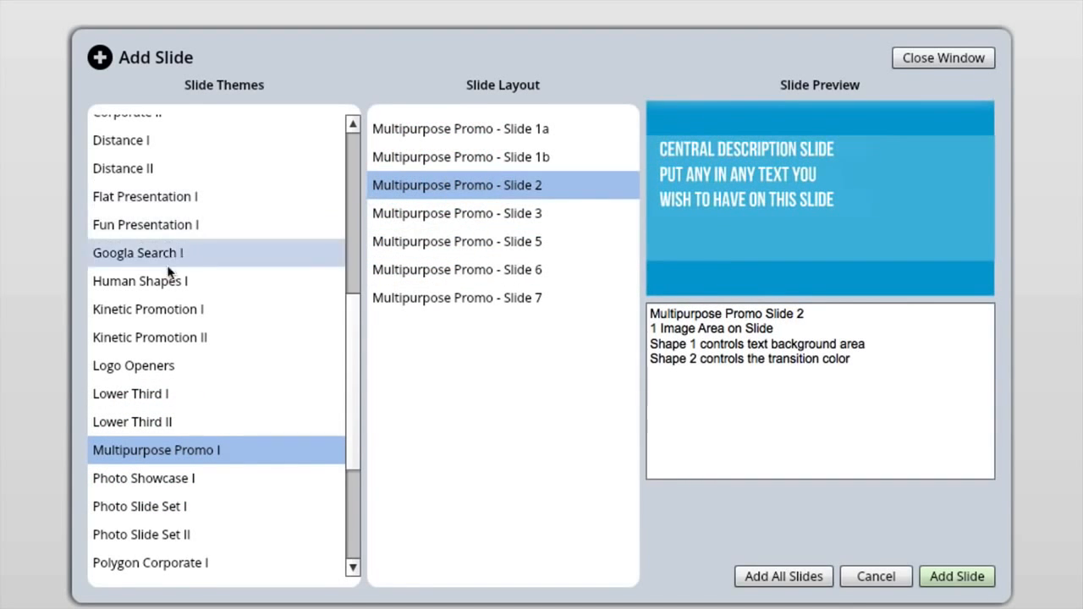
Preview the Main Info Contact Slide of Googla Search I and Flat Presentation Slide 4 of Flat Presentation I.
{"action": "left_click", "coordinate": [168, 272]}
{"action": "left_click", "coordinate": [146, 249]}
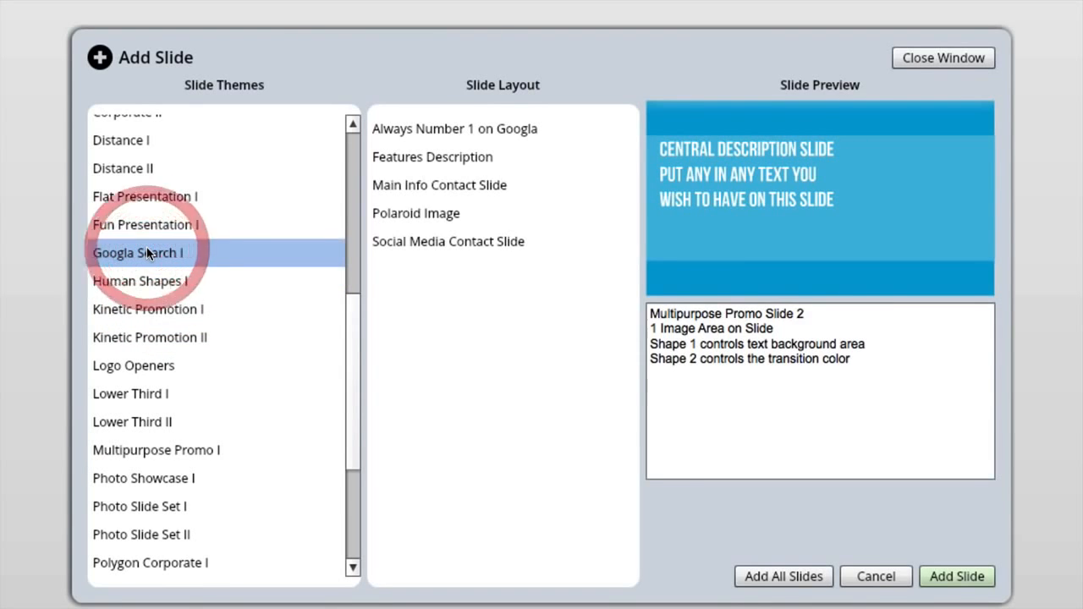
{"action": "left_click", "coordinate": [457, 196]}
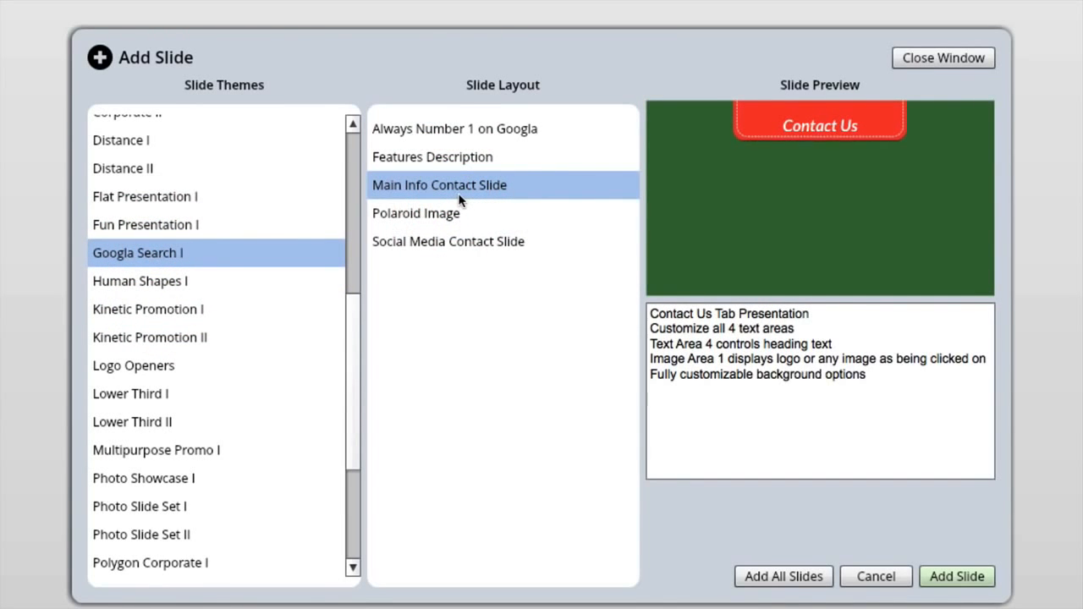
{"action": "left_click", "coordinate": [190, 196]}
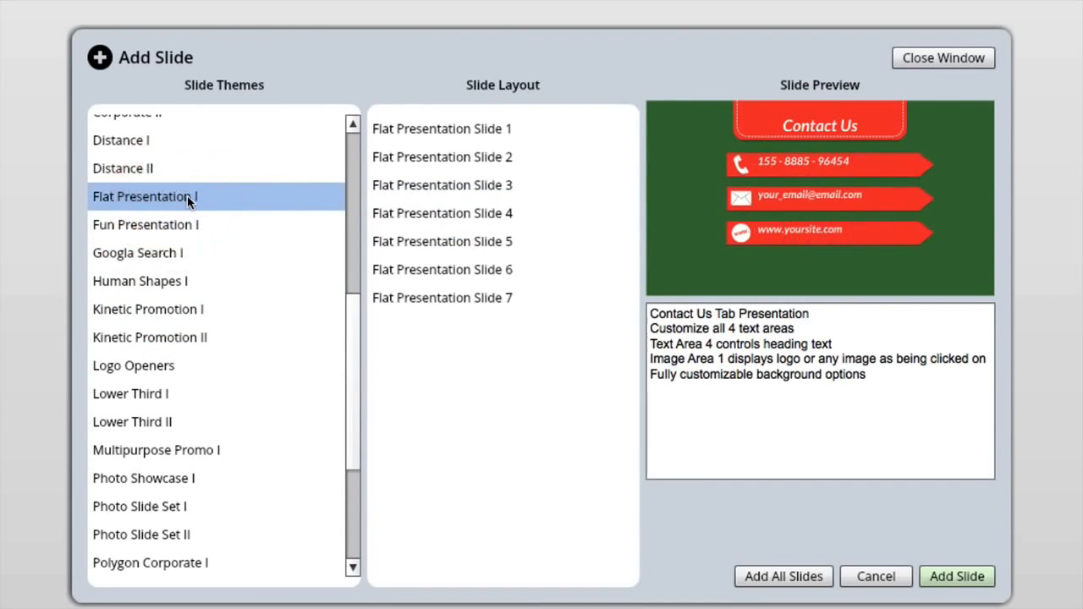
{"action": "left_click", "coordinate": [447, 212]}
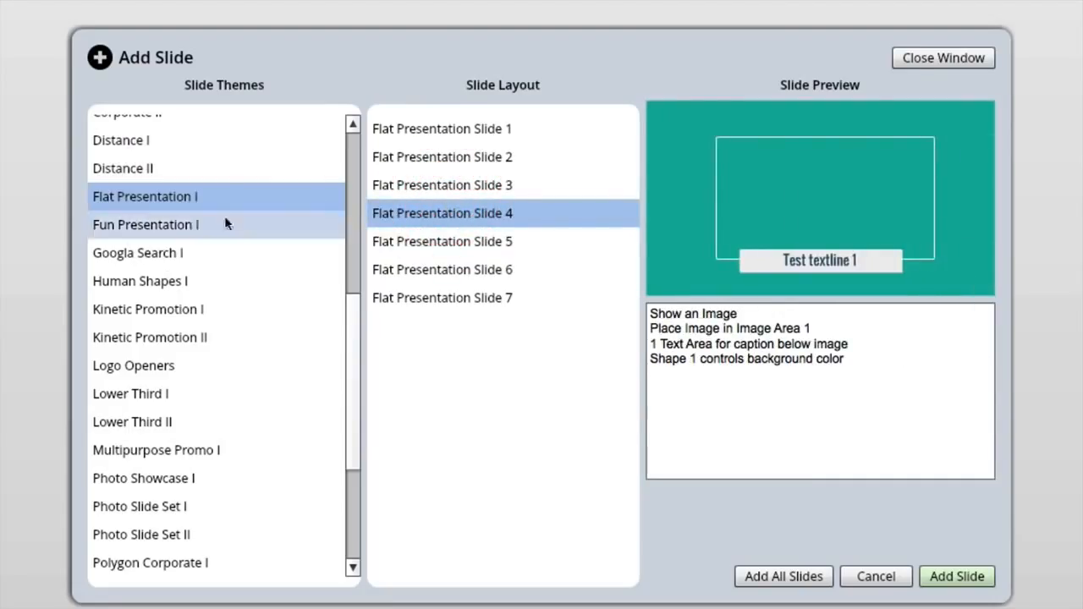
Return to the Character Anna theme and preview its slides 1 and 2.
{"action": "scroll", "coordinate": [226, 223], "scroll_direction": "up", "scroll_amount": 5}
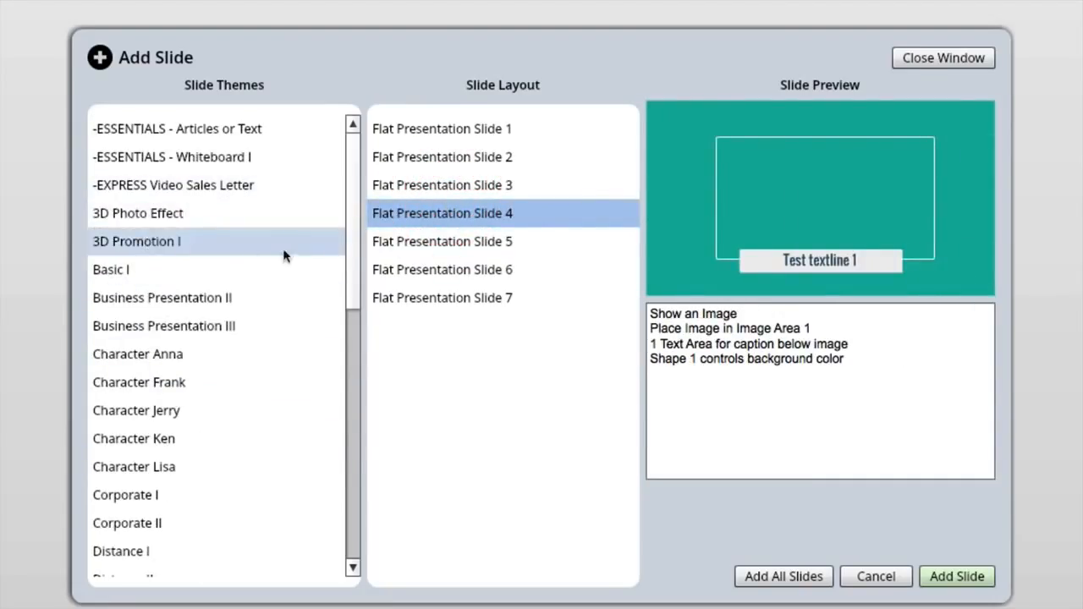
{"action": "left_click", "coordinate": [212, 352]}
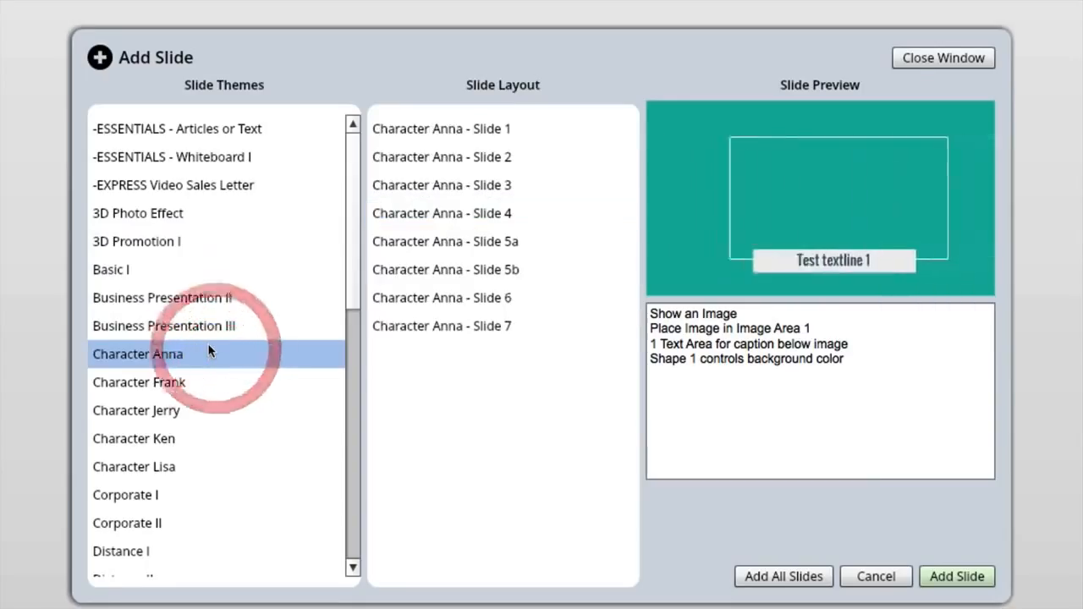
{"action": "left_click", "coordinate": [160, 343]}
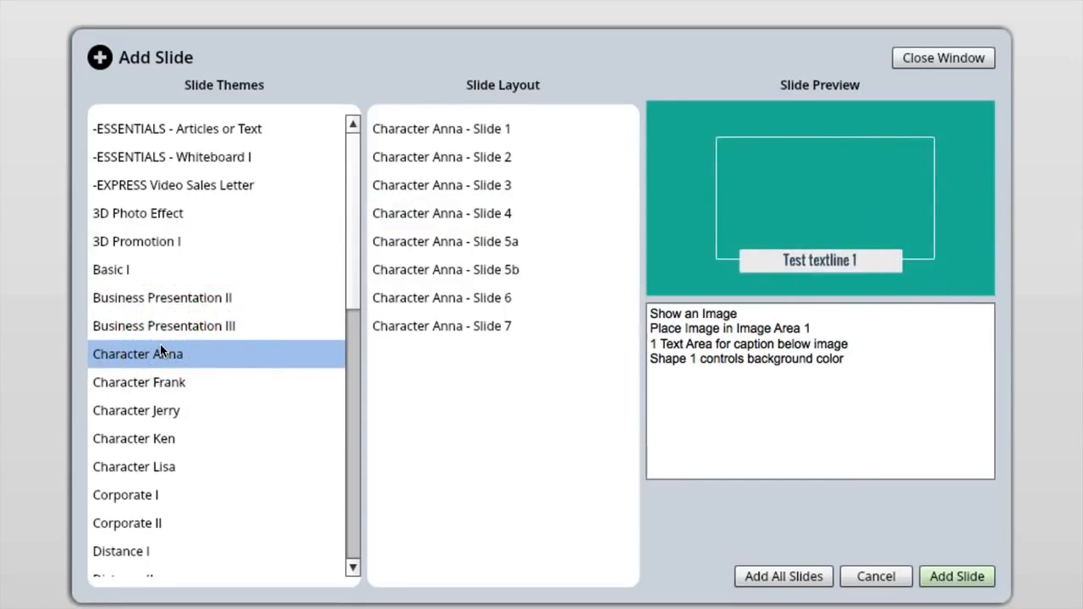
{"action": "left_click", "coordinate": [159, 344]}
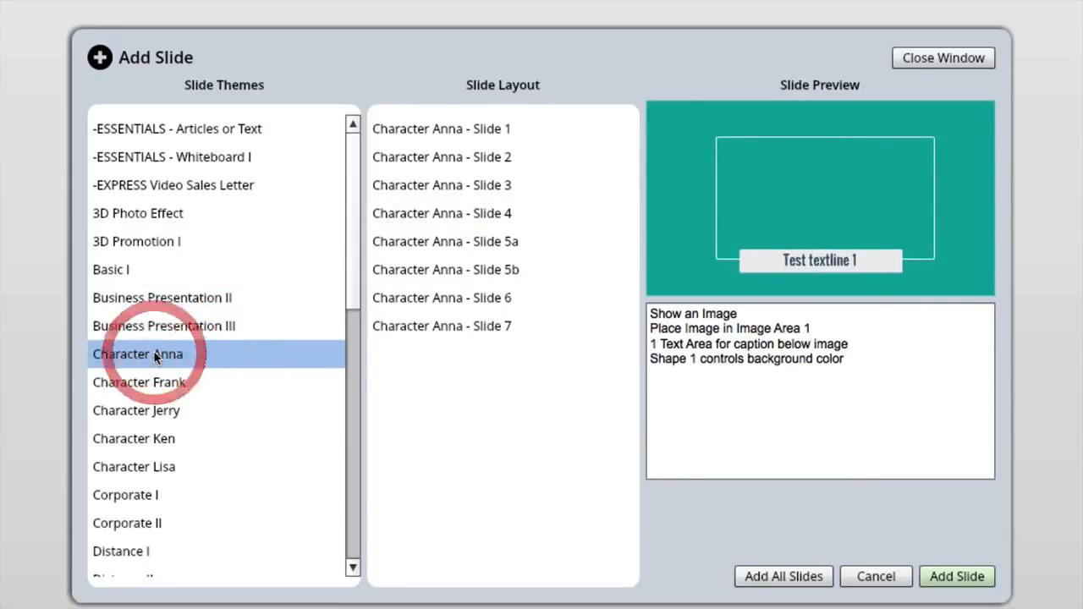
{"action": "left_click", "coordinate": [430, 131]}
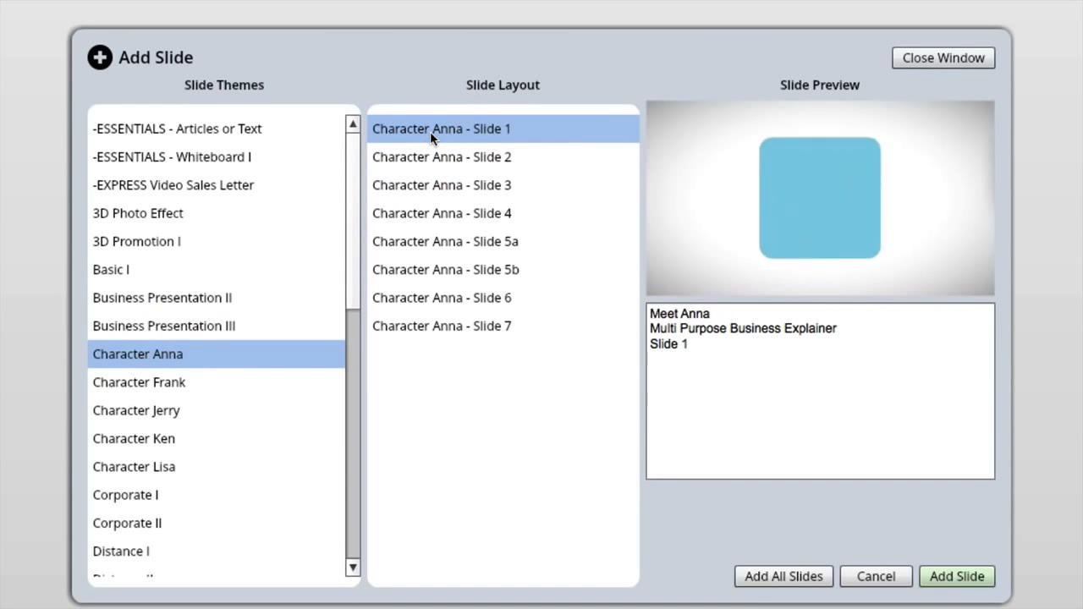
{"action": "left_click", "coordinate": [443, 159]}
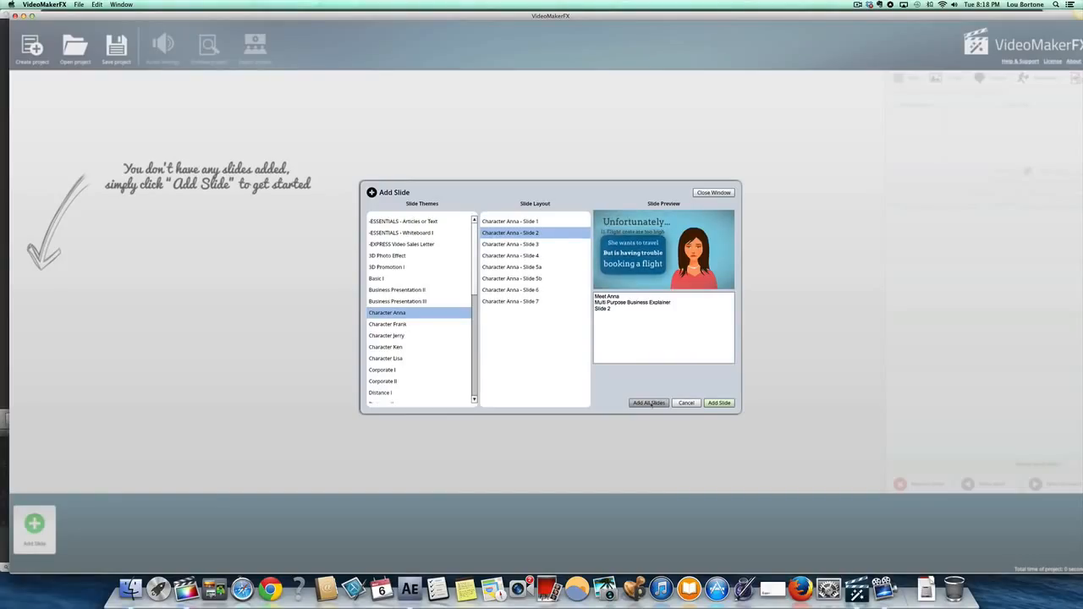
Add all Character Anna slides to the project and move the "Unfortunately..." slide to second place in the timeline.
{"action": "left_click", "coordinate": [650, 403]}
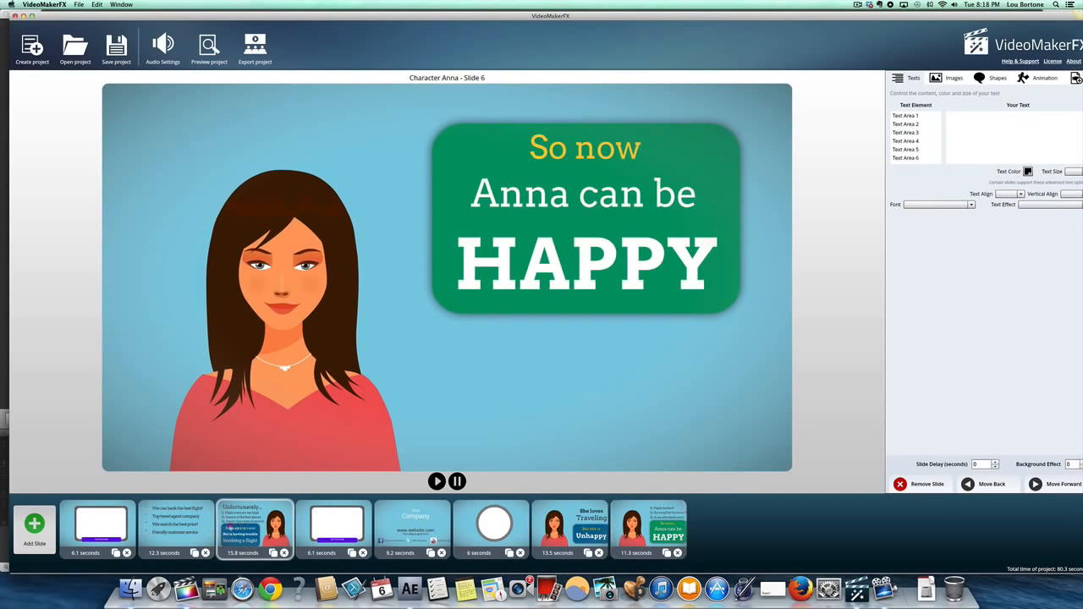
{"action": "left_click_drag", "start_coordinate": [228, 527], "coordinate": [140, 523]}
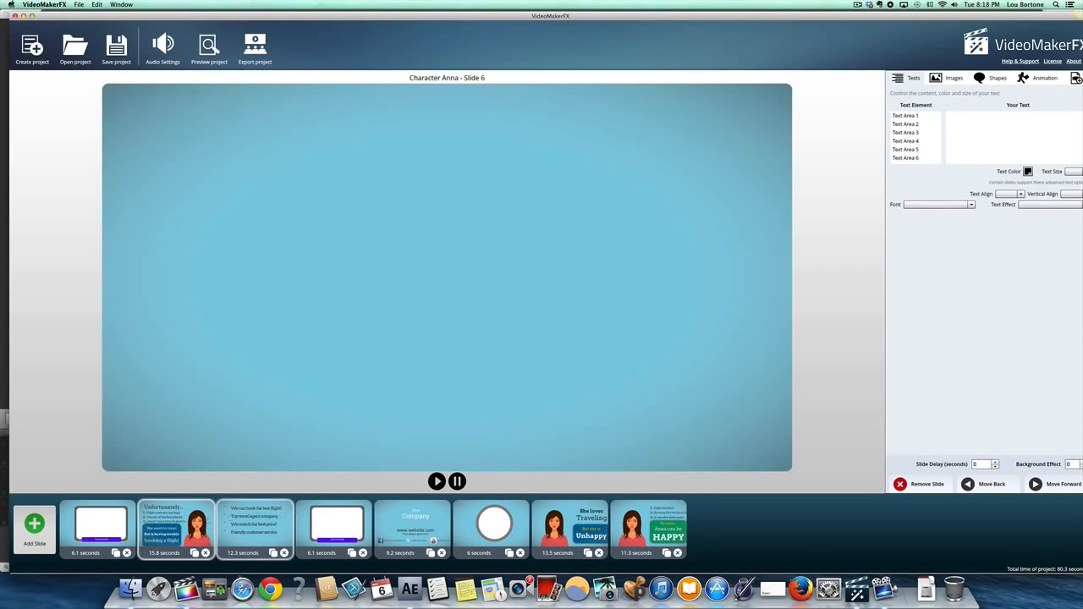
Open the "Unfortunately..." slide, shift the window to reveal its full text settings, and examine Text Areas 1 to 3.
{"action": "left_click", "coordinate": [203, 508]}
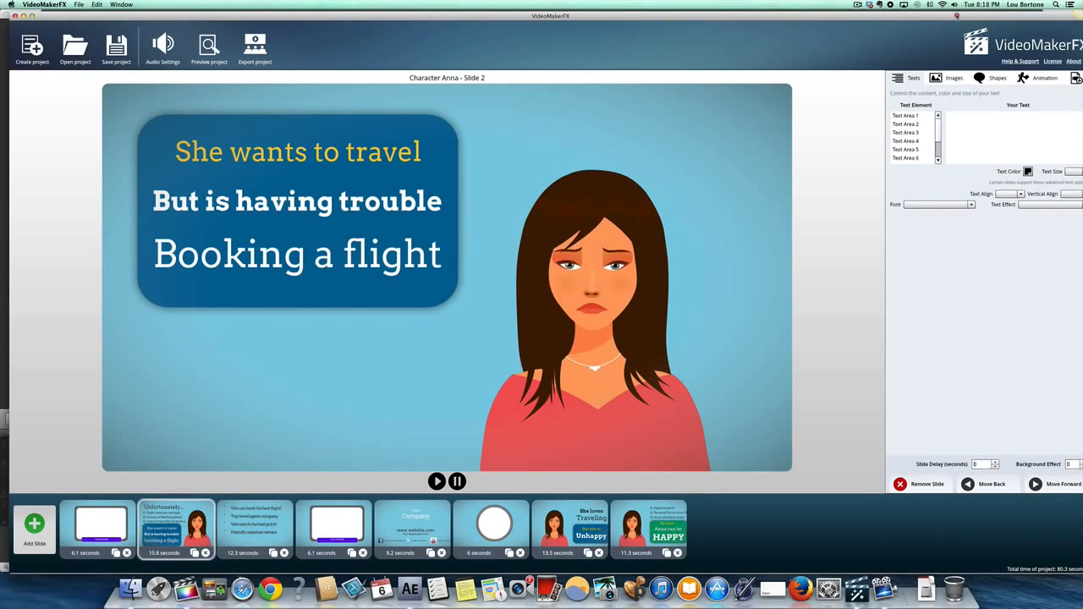
{"action": "left_click_drag", "start_coordinate": [956, 15], "coordinate": [925, 14]}
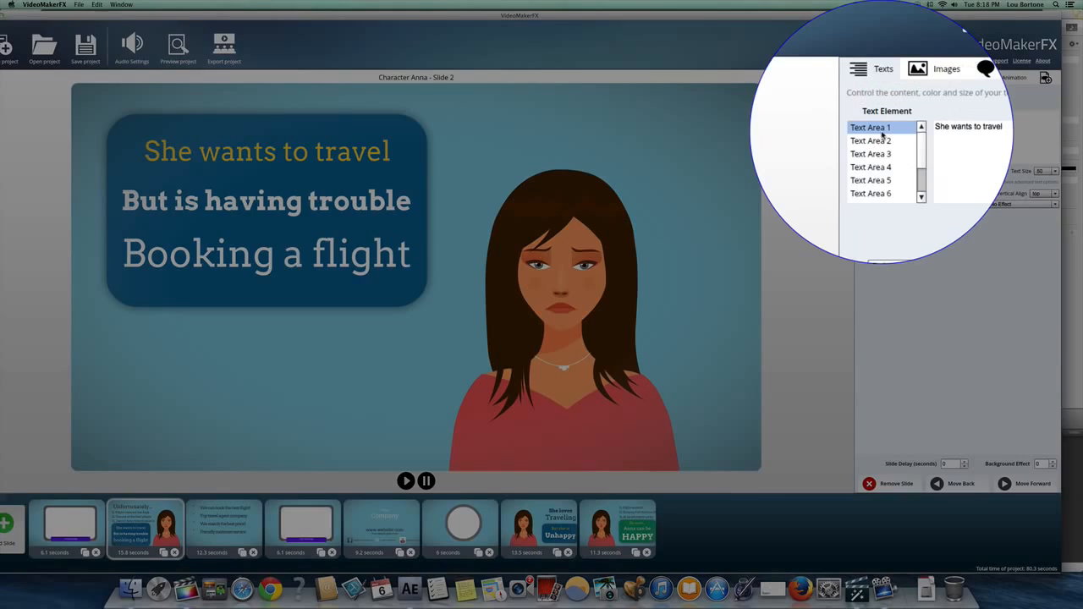
{"action": "left_click", "coordinate": [881, 134]}
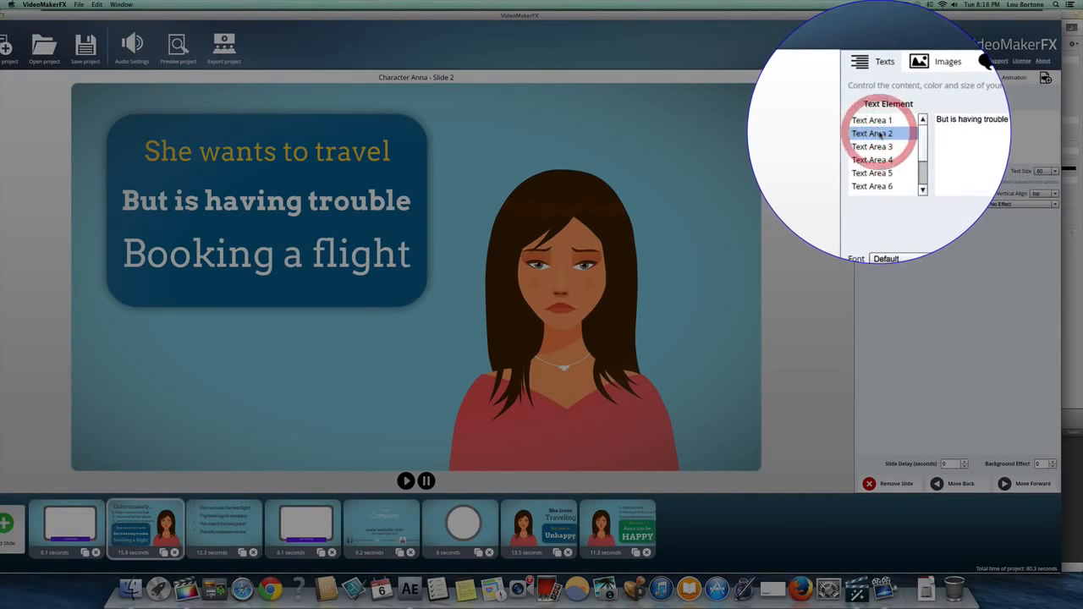
{"action": "left_click", "coordinate": [880, 134]}
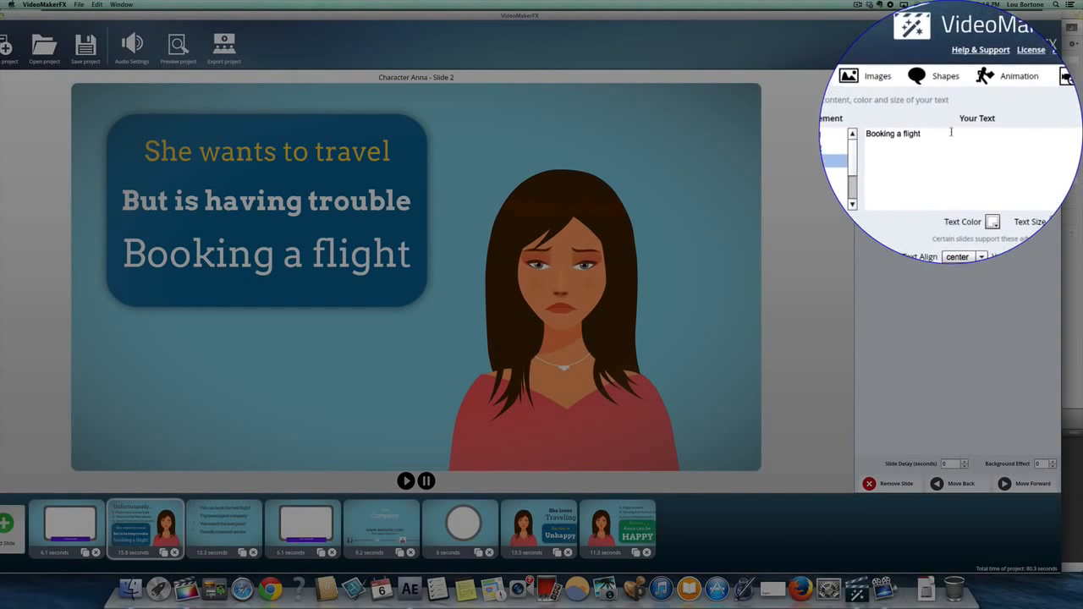
{"action": "left_click_drag", "start_coordinate": [951, 131], "coordinate": [898, 132]}
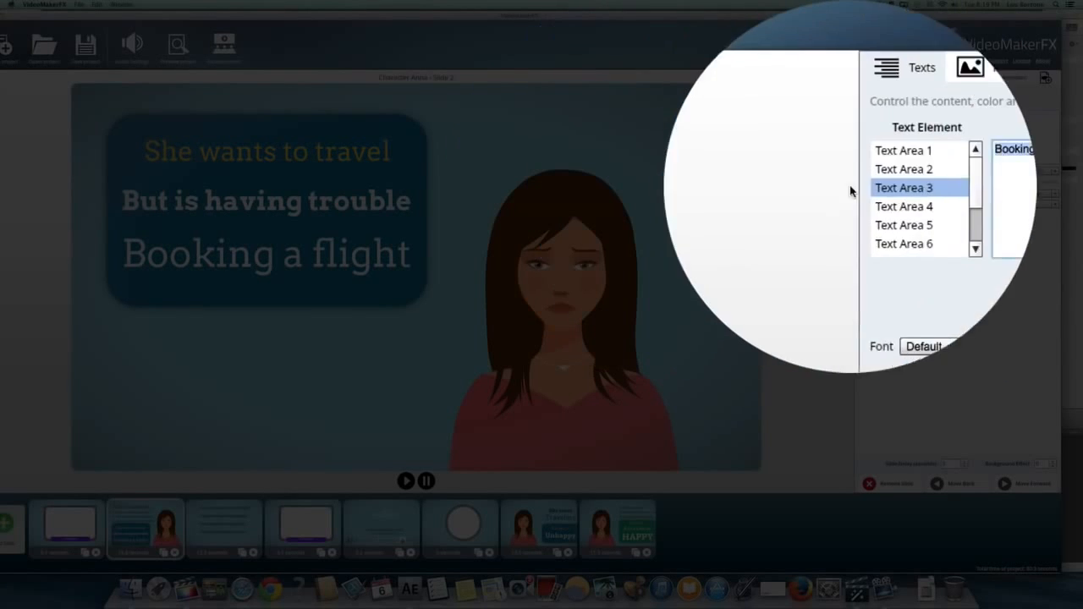
Replace the slide's Text Area 1 with "She's a whiney pain" and Text Area 2 with "And nobody likes here".
{"action": "left_click", "coordinate": [904, 150]}
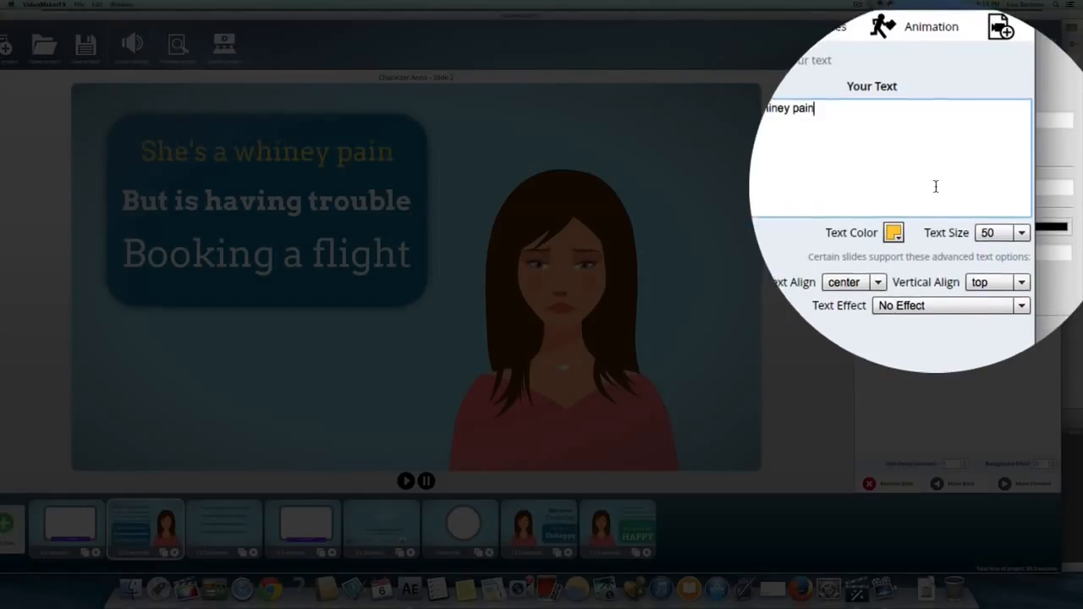
{"action": "left_click", "coordinate": [875, 186]}
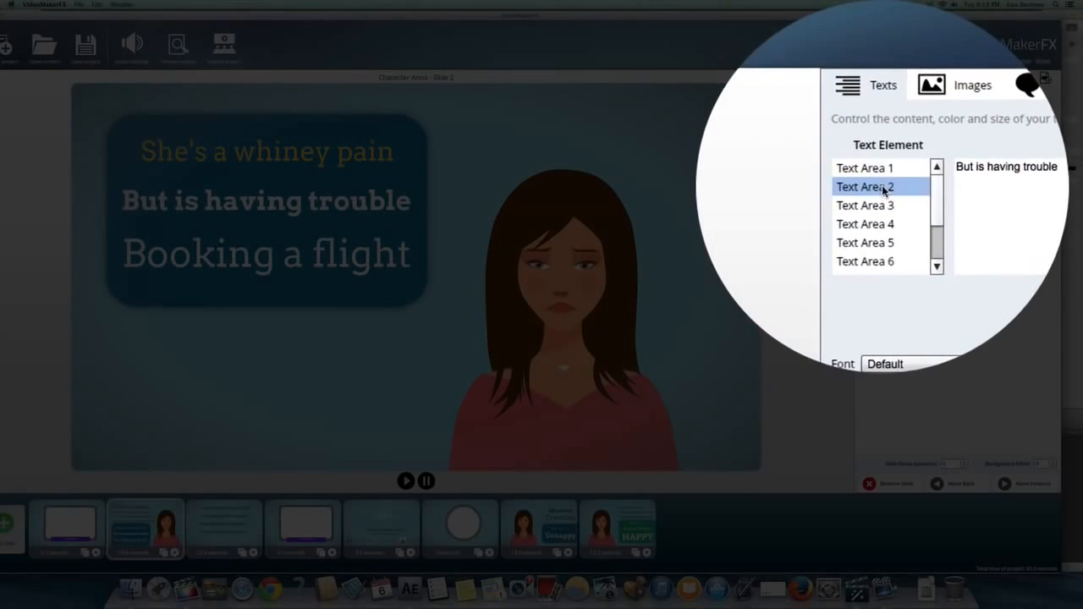
{"action": "left_click", "coordinate": [885, 187]}
{"action": "left_click_drag", "start_coordinate": [897, 186], "coordinate": [895, 188]}
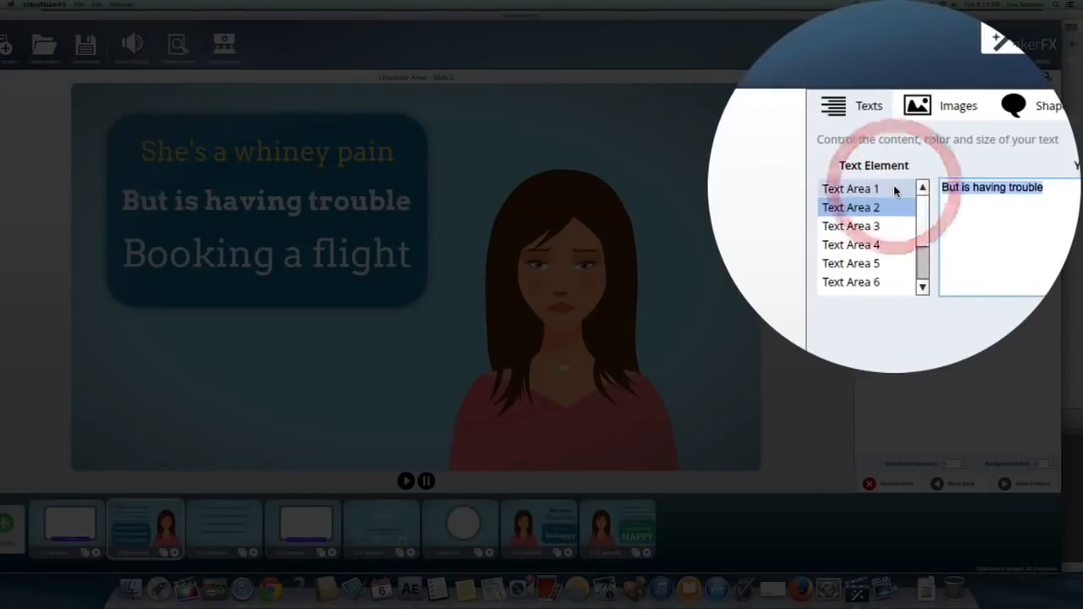
{"action": "type", "text": "And nob"}
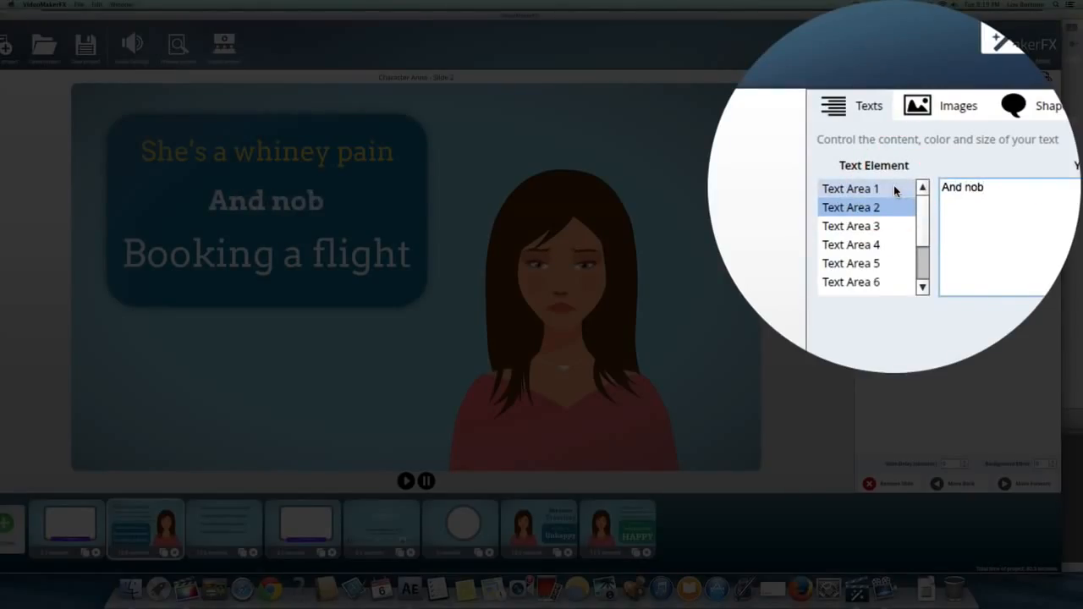
{"action": "type", "text": "ody l"}
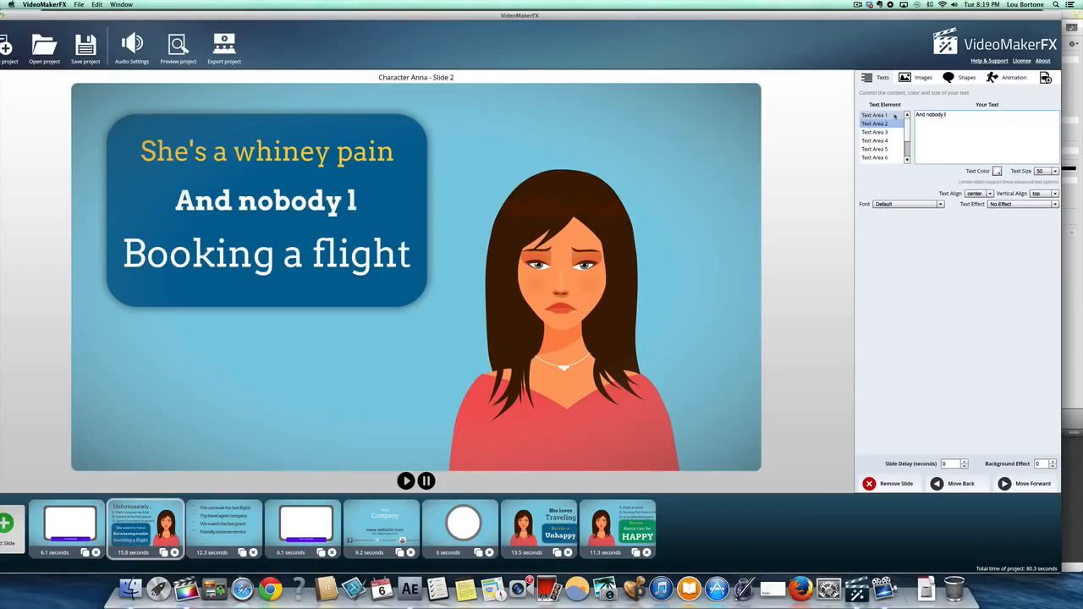
{"action": "type", "text": "ikeshere"}
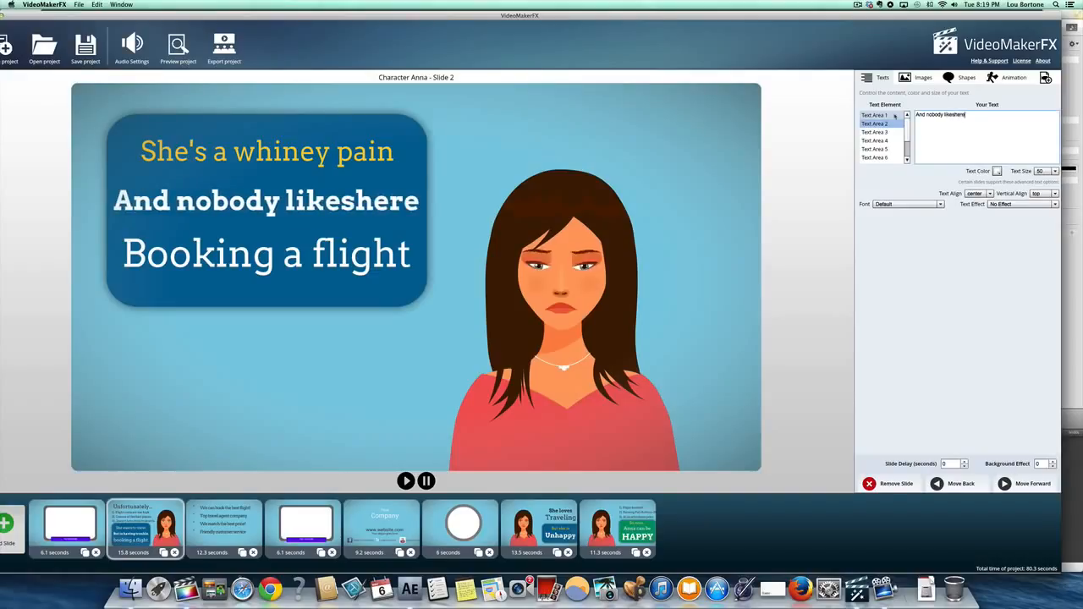
{"action": "left_click", "coordinate": [954, 114]}
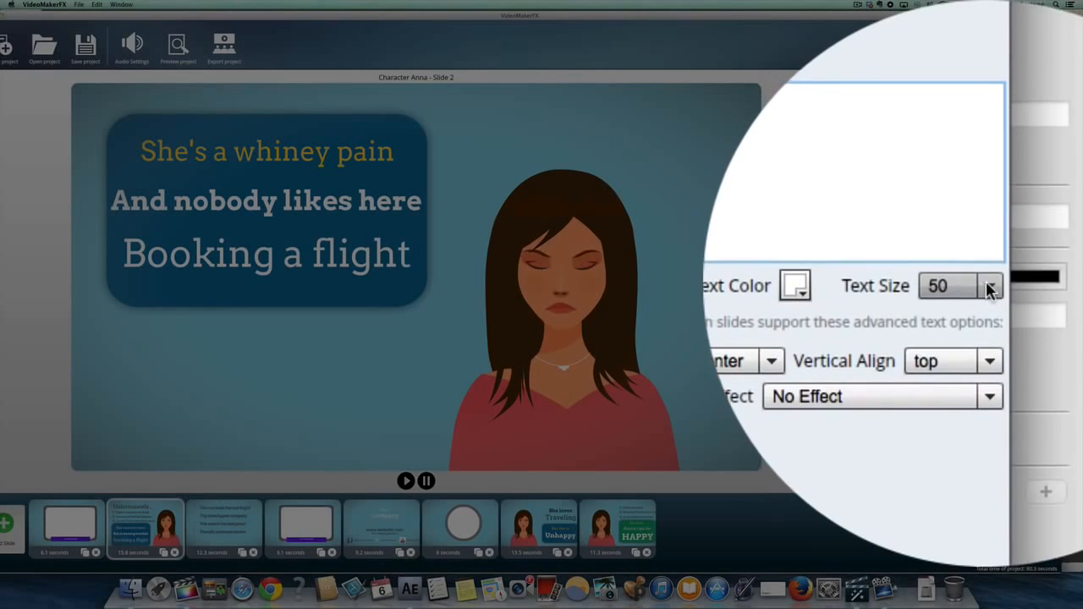
Set the text size of Text Area 2 to 45 and its text color to black.
{"action": "left_click", "coordinate": [1055, 171]}
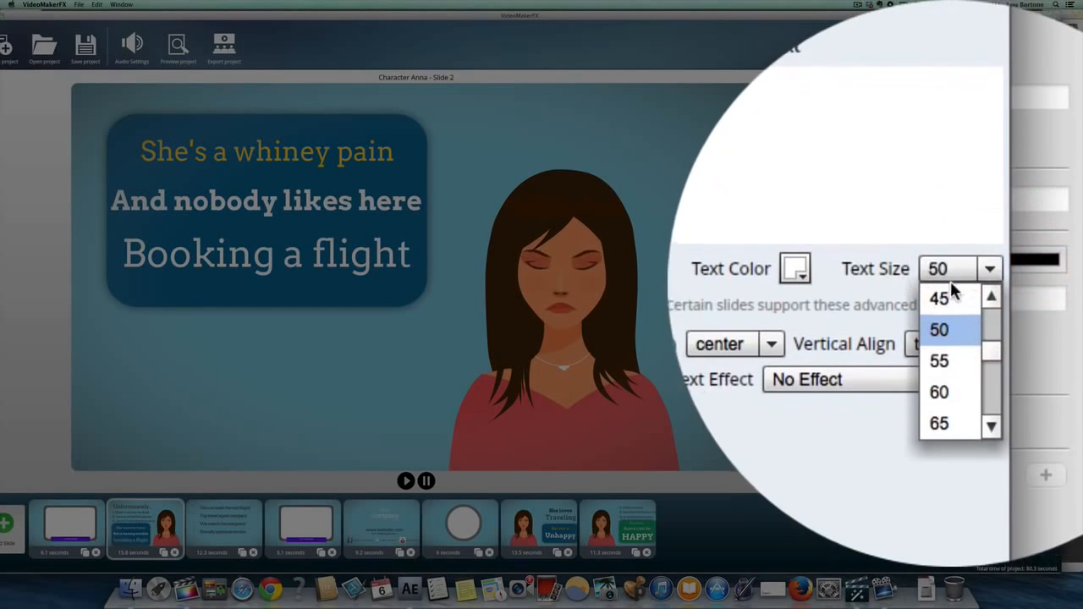
{"action": "left_click", "coordinate": [939, 289]}
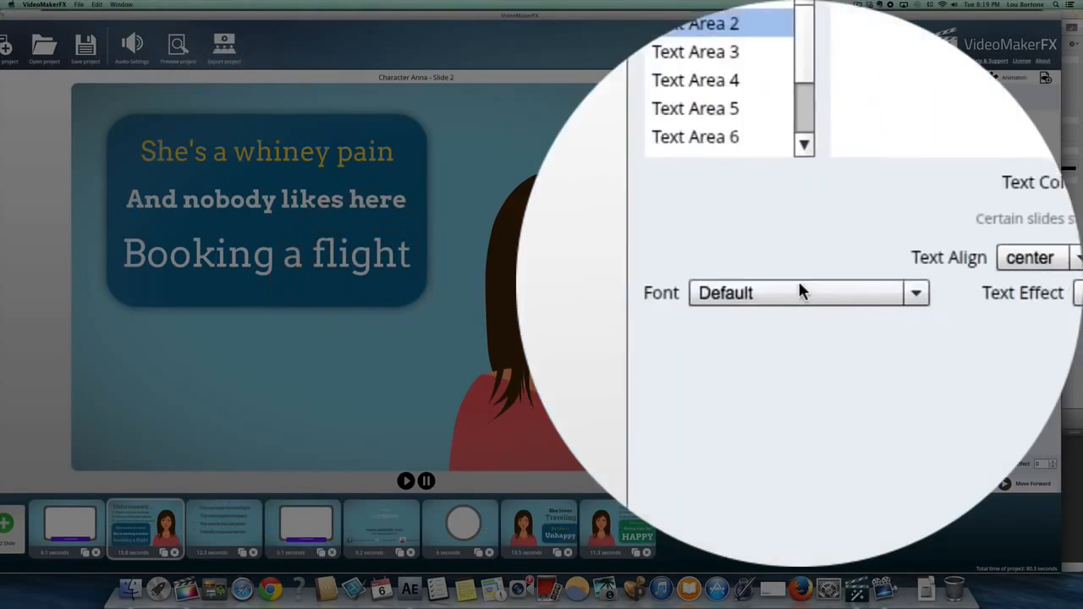
{"action": "left_click", "coordinate": [823, 256]}
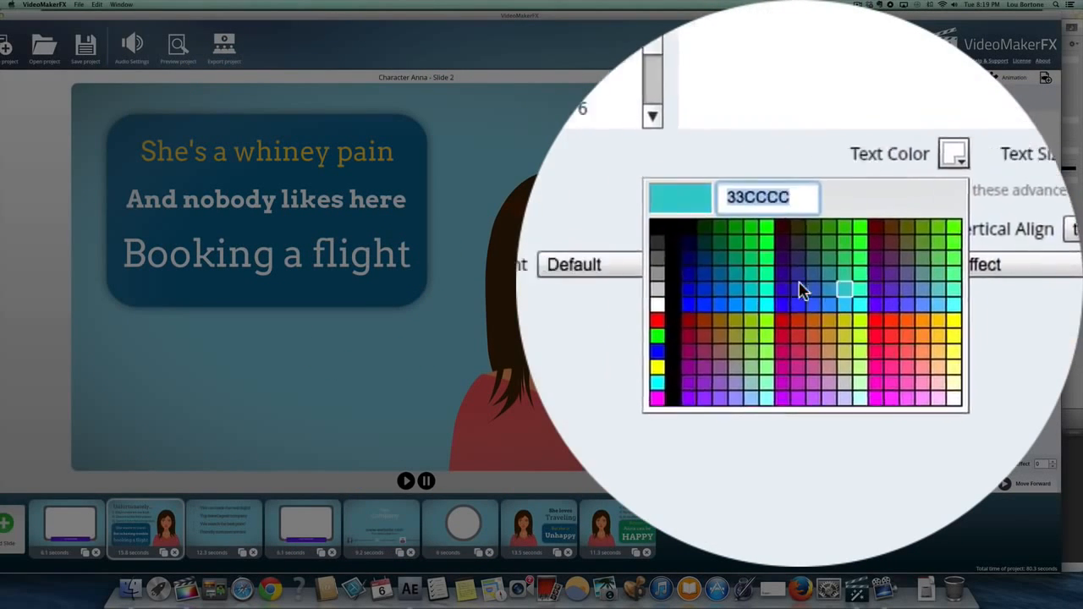
{"action": "left_click", "coordinate": [800, 286]}
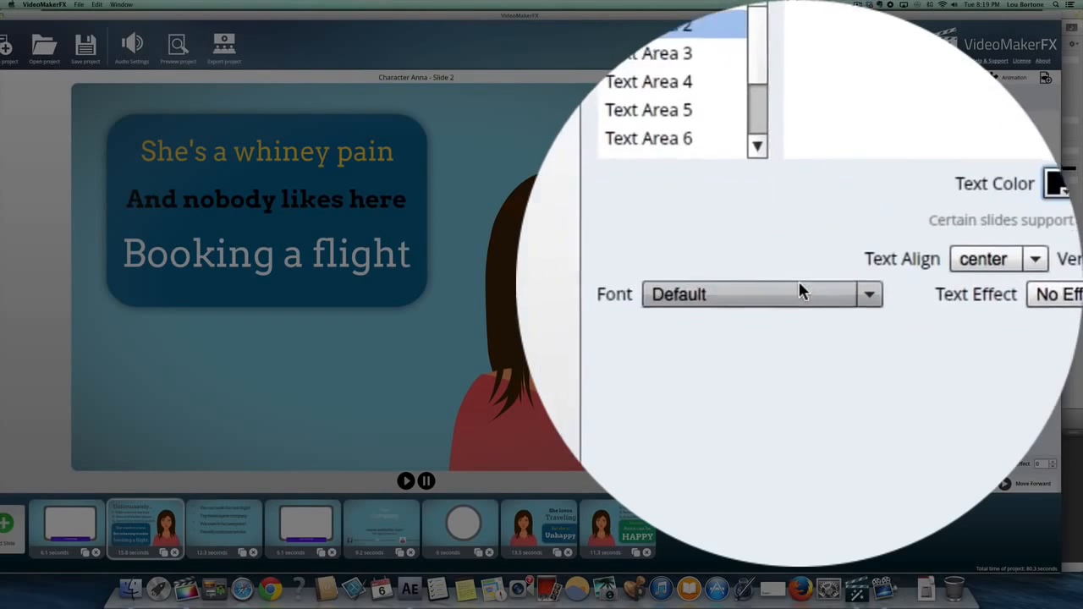
Set Text Area 2's font to Arvo Regular and correct its wording to "And nobody likes her".
{"action": "left_click", "coordinate": [801, 286]}
{"action": "left_click", "coordinate": [799, 281]}
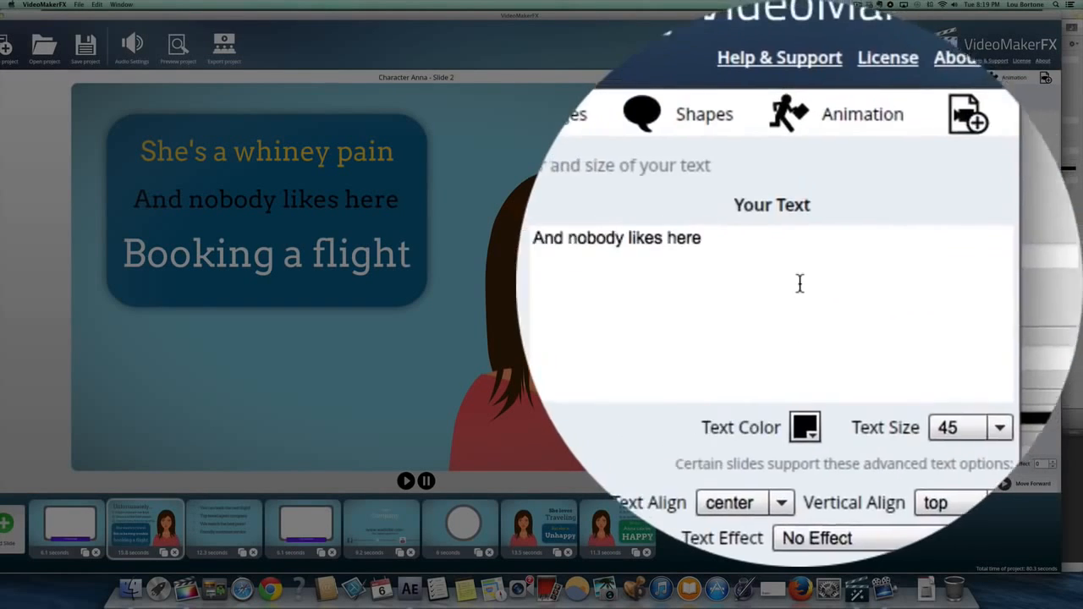
{"action": "left_click", "coordinate": [800, 285]}
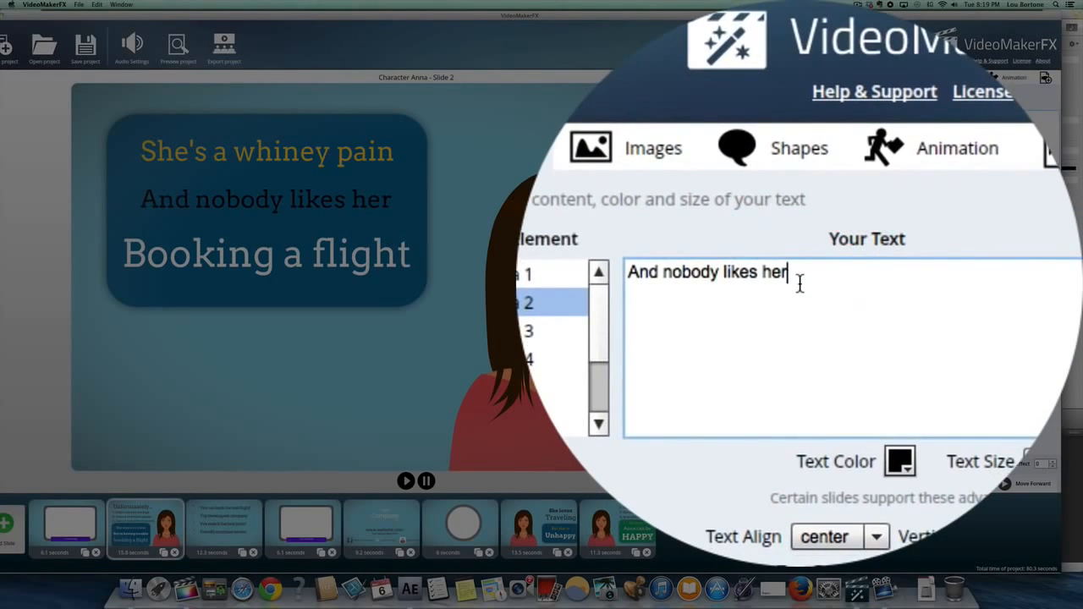
Try the fonts Open Sans Light, Open Sans Italic and Lato Regular on Text Area 2.
{"action": "left_click", "coordinate": [800, 285]}
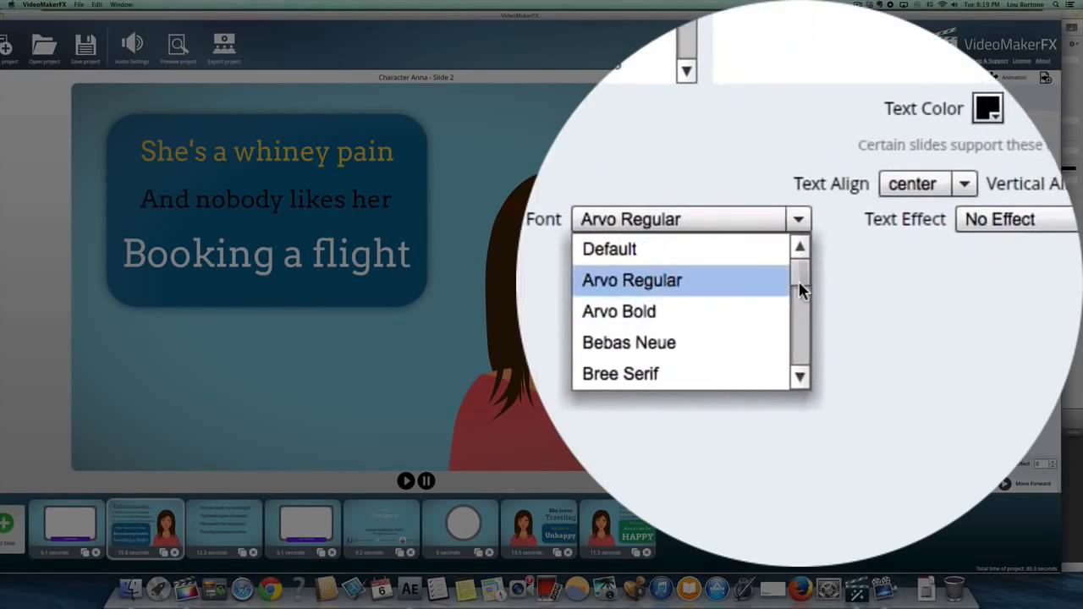
{"action": "scroll", "coordinate": [799, 281], "scroll_direction": "down", "scroll_amount": 5}
{"action": "left_click", "coordinate": [799, 287]}
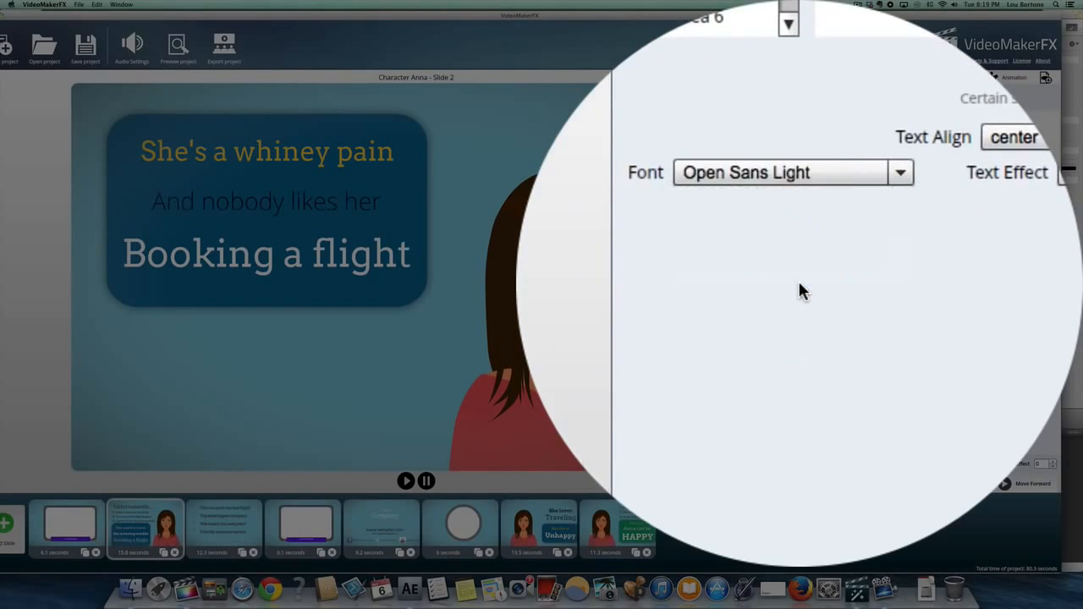
{"action": "left_click", "coordinate": [853, 284]}
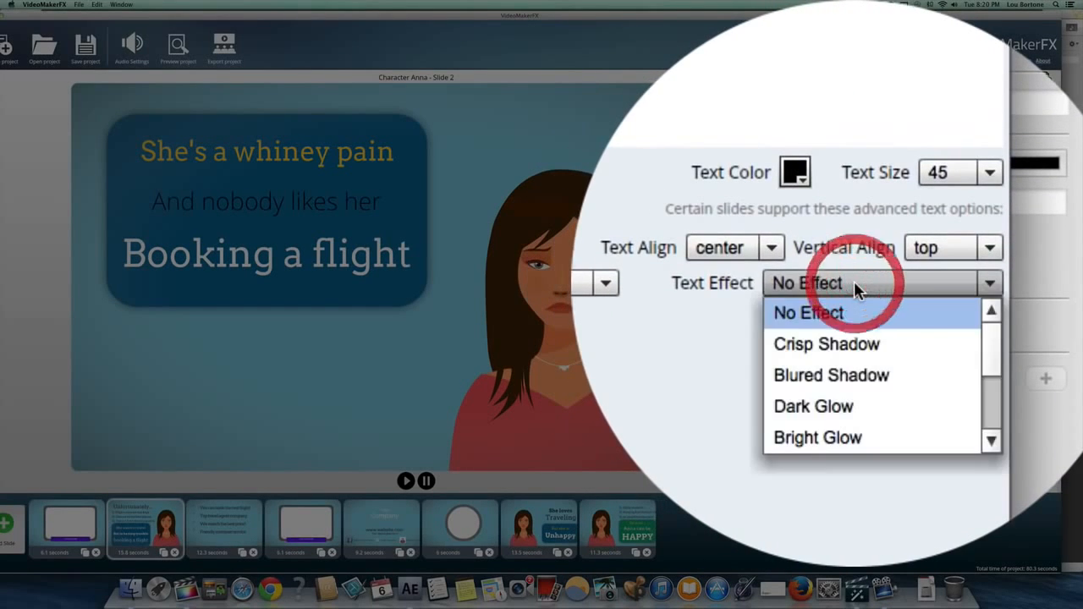
{"action": "left_click", "coordinate": [801, 287]}
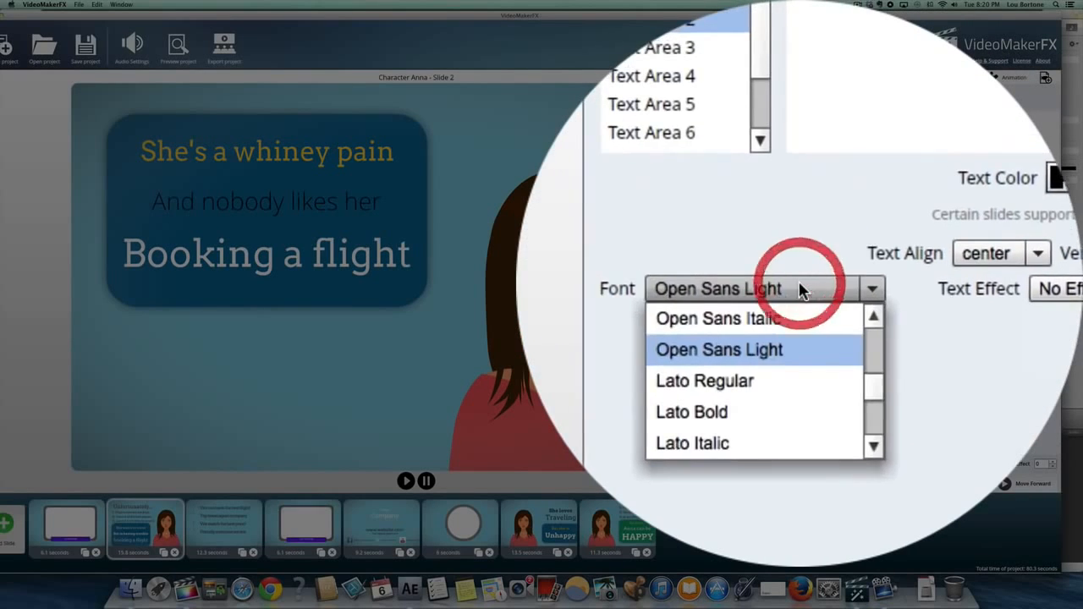
{"action": "left_click", "coordinate": [800, 288]}
{"action": "left_click", "coordinate": [800, 287]}
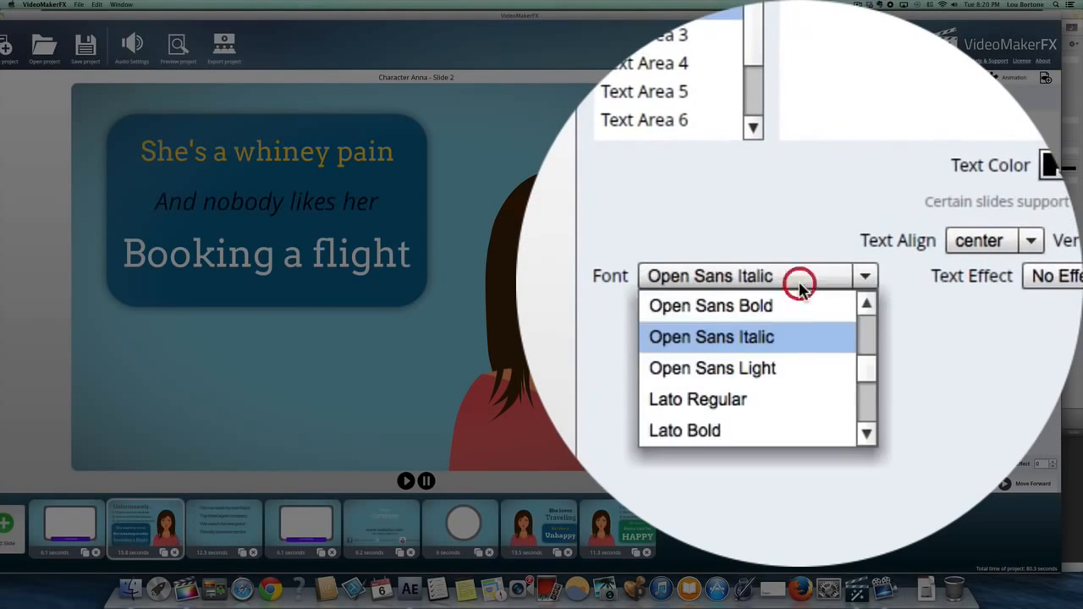
{"action": "left_click", "coordinate": [800, 288]}
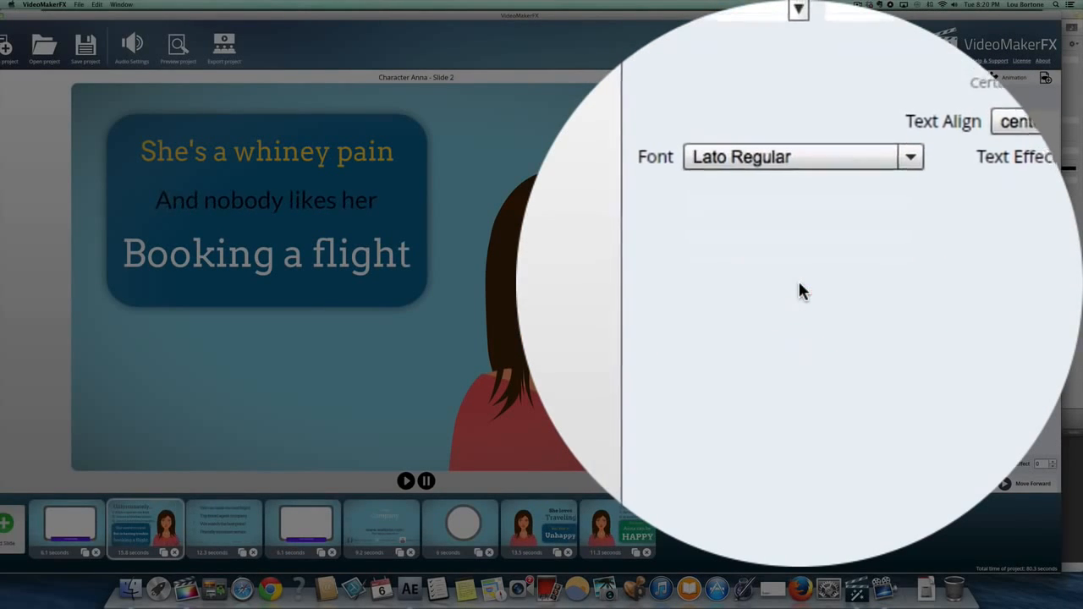
Set Text Area 2's font to Roboto Regular and give it the Crisp Shadow text effect.
{"action": "left_click", "coordinate": [800, 288]}
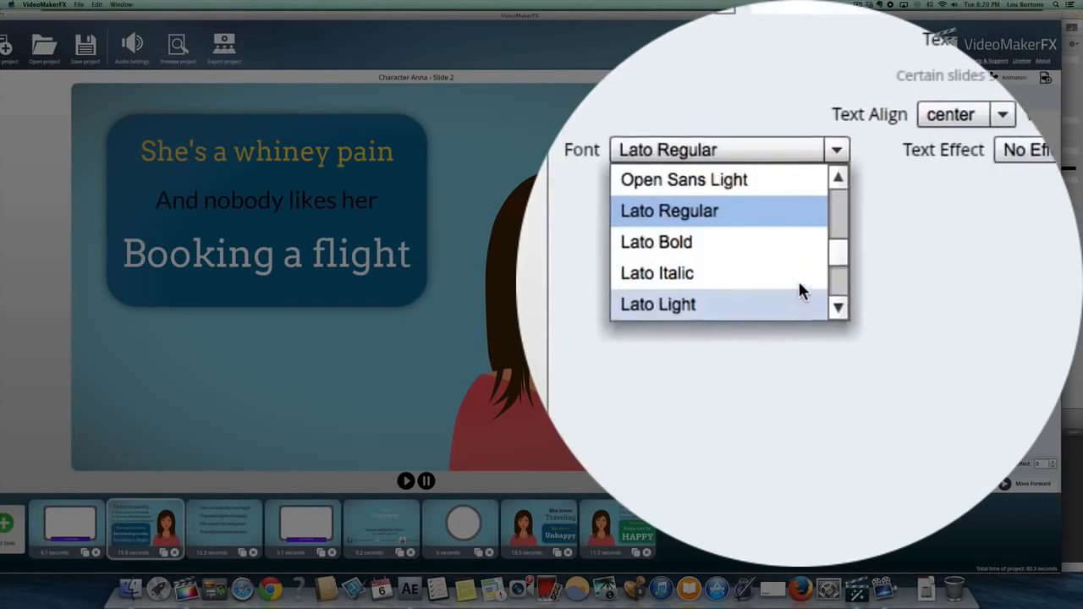
{"action": "scroll", "coordinate": [800, 288], "scroll_direction": "down", "scroll_amount": 3}
{"action": "left_click", "coordinate": [800, 288]}
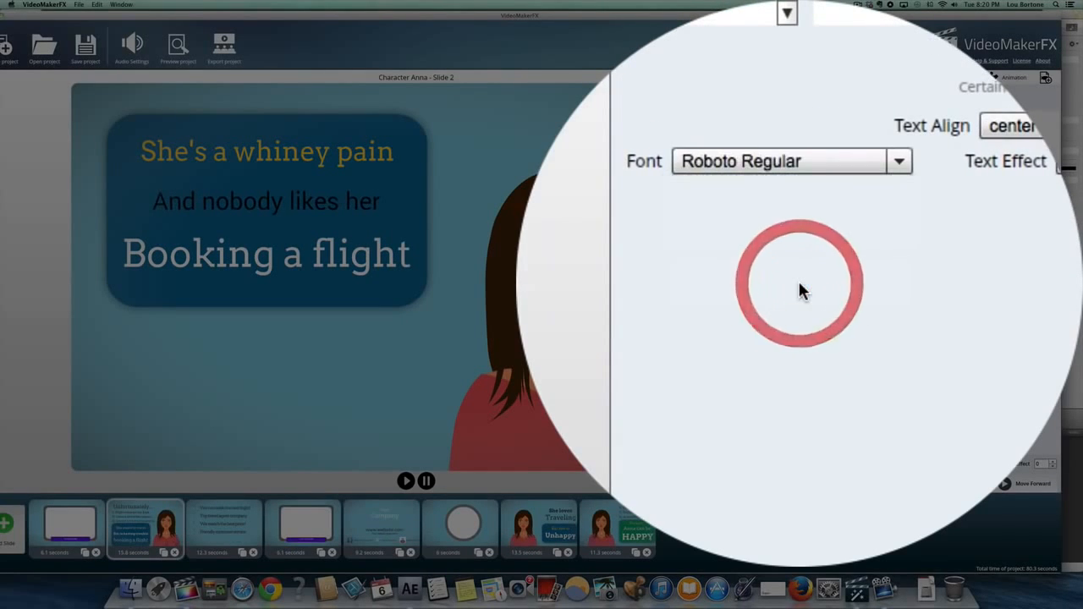
{"action": "left_click", "coordinate": [872, 286]}
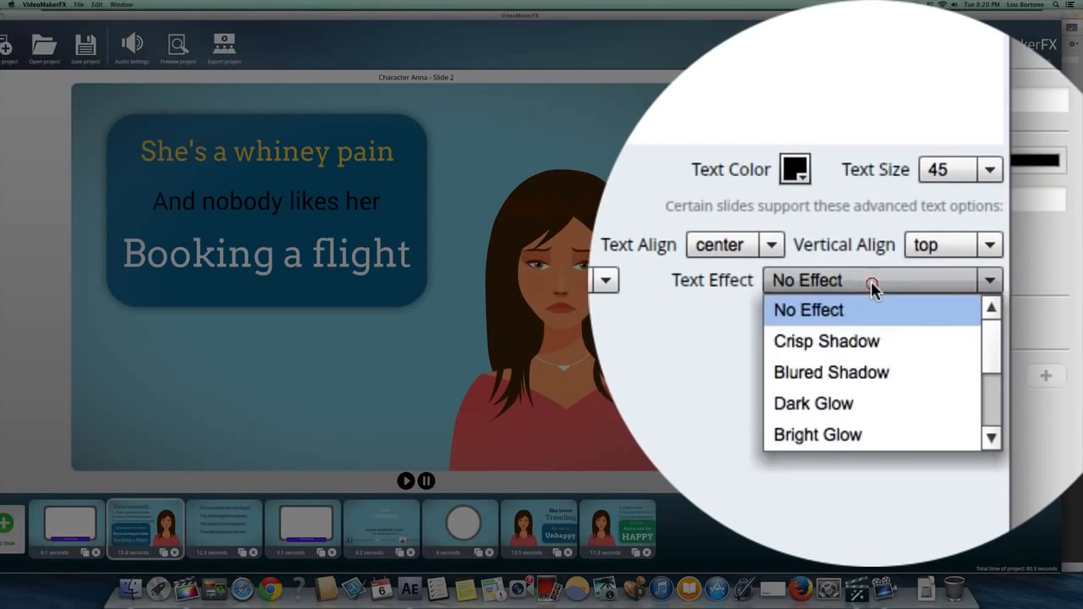
{"action": "left_click", "coordinate": [858, 291]}
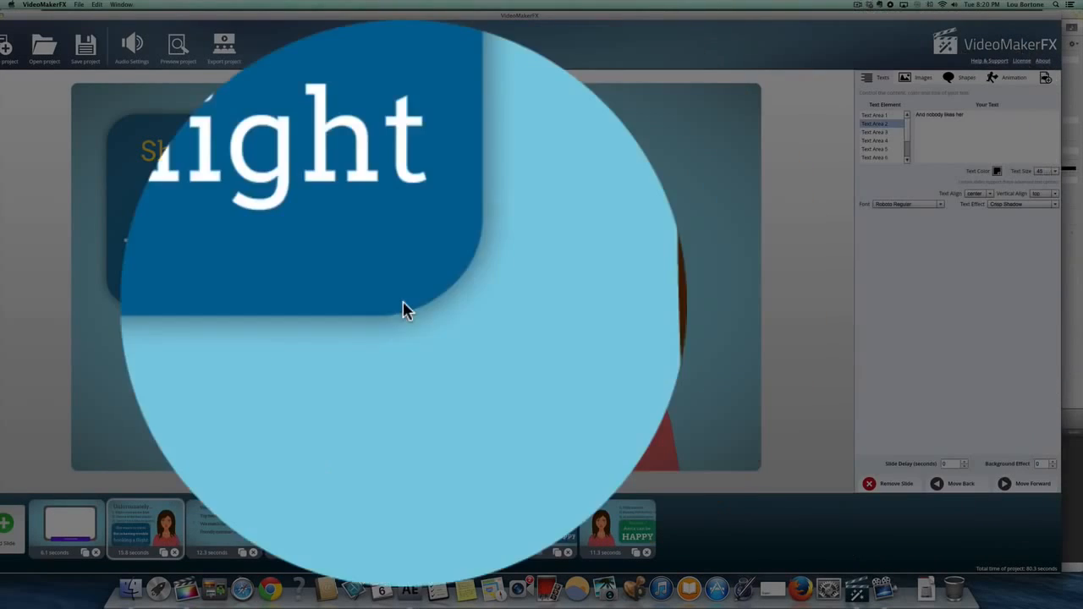
{"action": "left_click", "coordinate": [285, 284]}
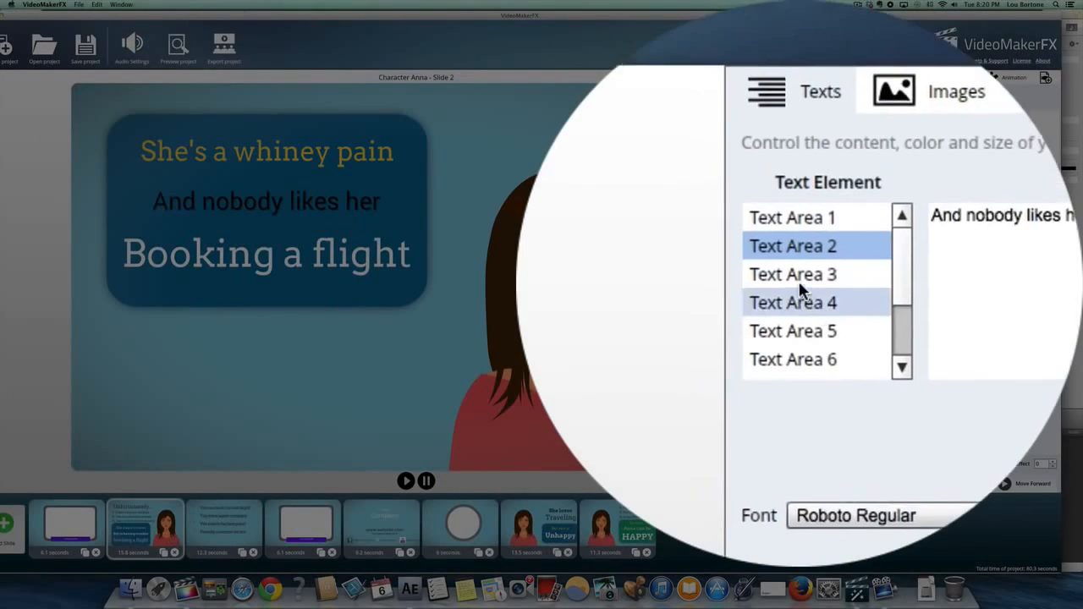
Apply the Crisp Shadow text effect to Text Area 3, "Booking a flight".
{"action": "left_click", "coordinate": [800, 284]}
{"action": "left_click_drag", "start_coordinate": [801, 284], "coordinate": [799, 284]}
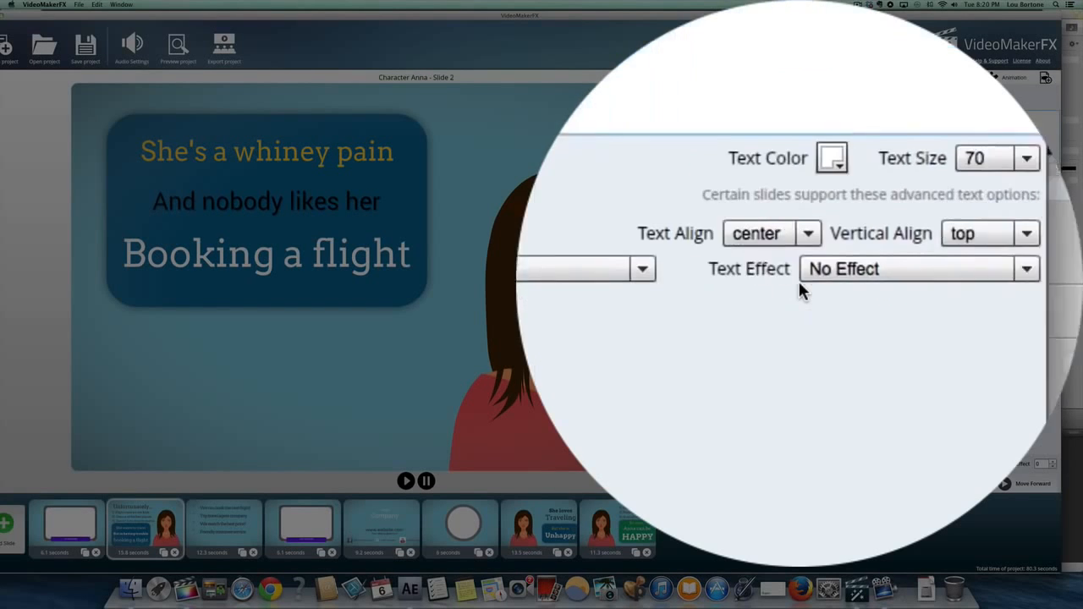
{"action": "left_click", "coordinate": [854, 280]}
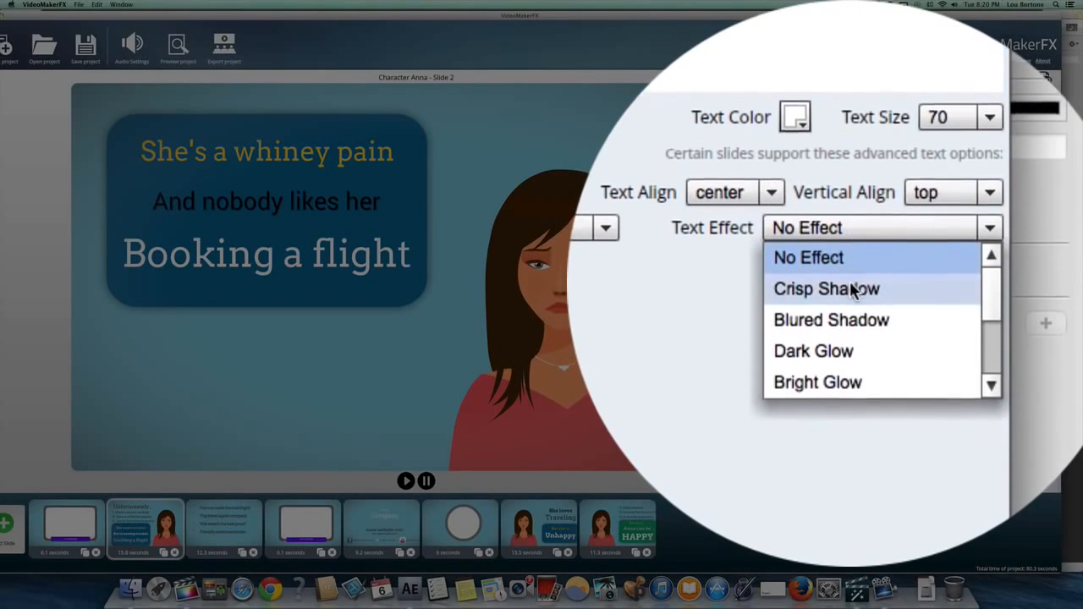
{"action": "left_click", "coordinate": [851, 286]}
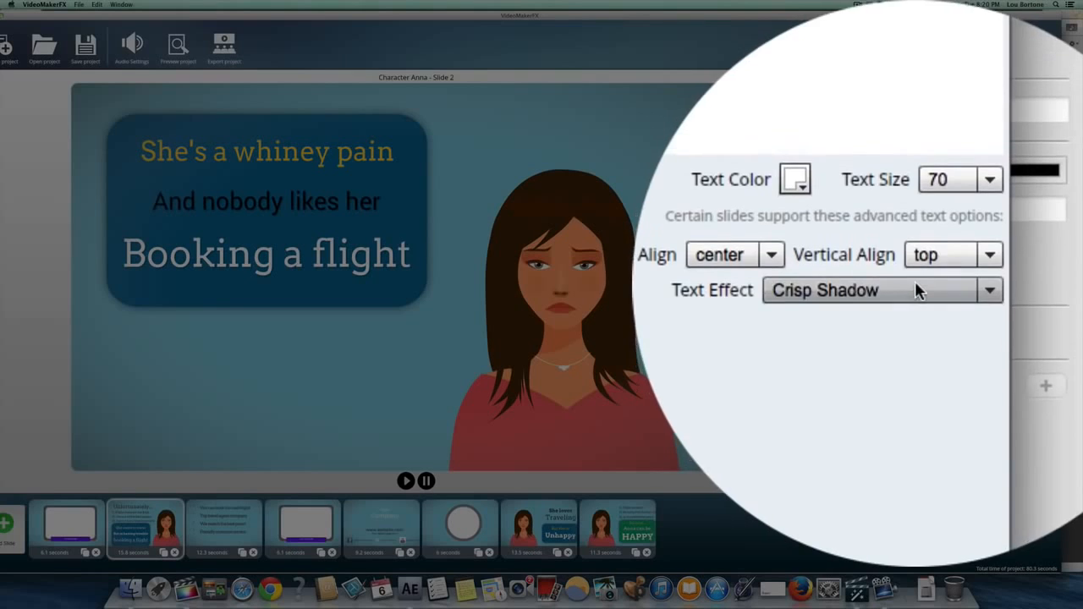
Set the text size of Text Area 3 to 65 and its text color to yellow.
{"action": "left_click", "coordinate": [982, 279]}
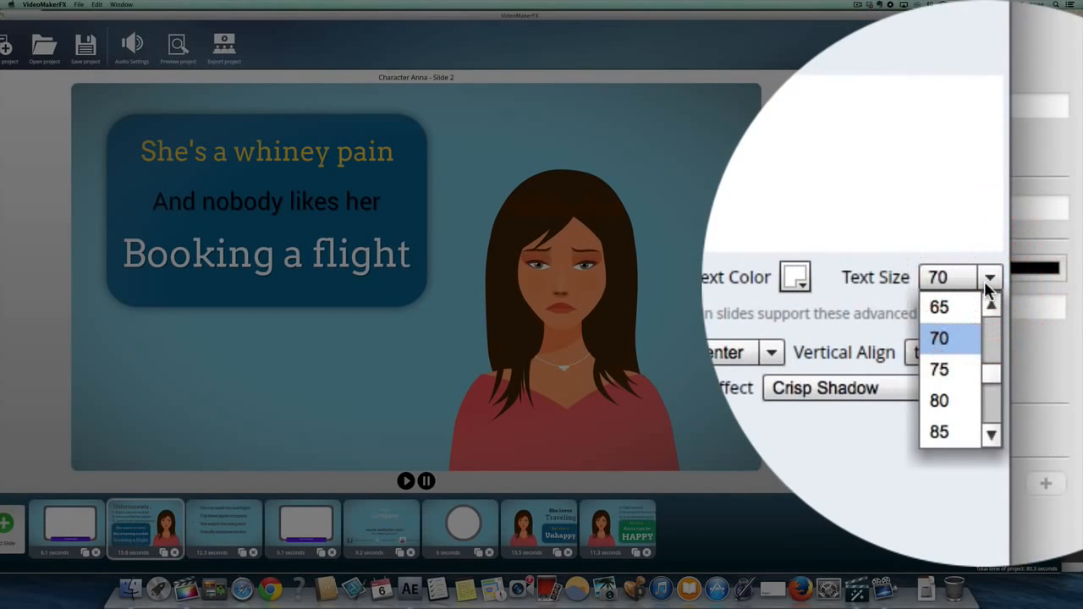
{"action": "left_click", "coordinate": [957, 281]}
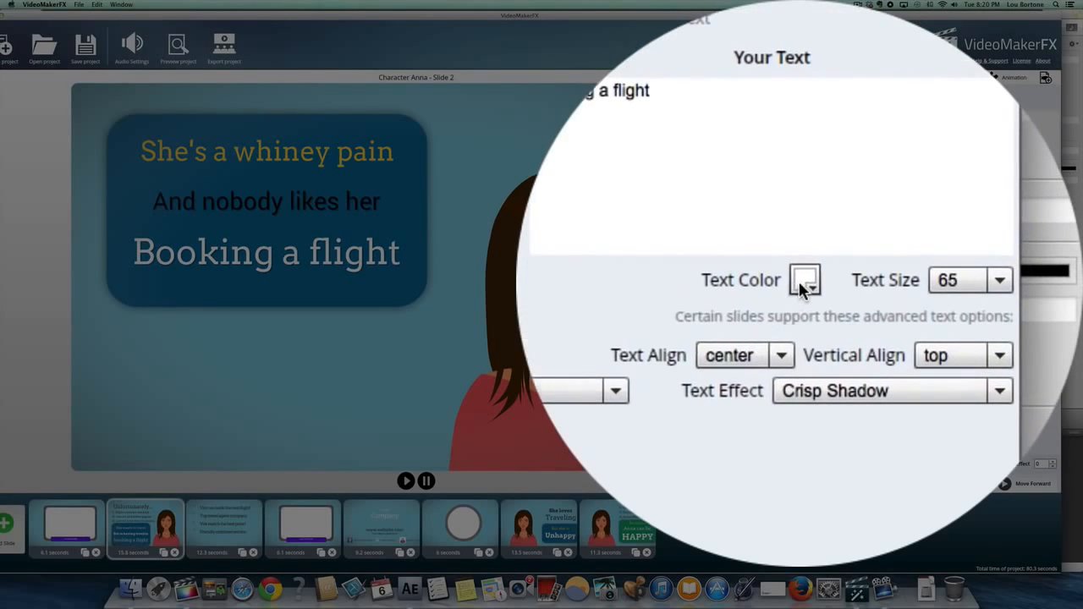
{"action": "left_click", "coordinate": [807, 282]}
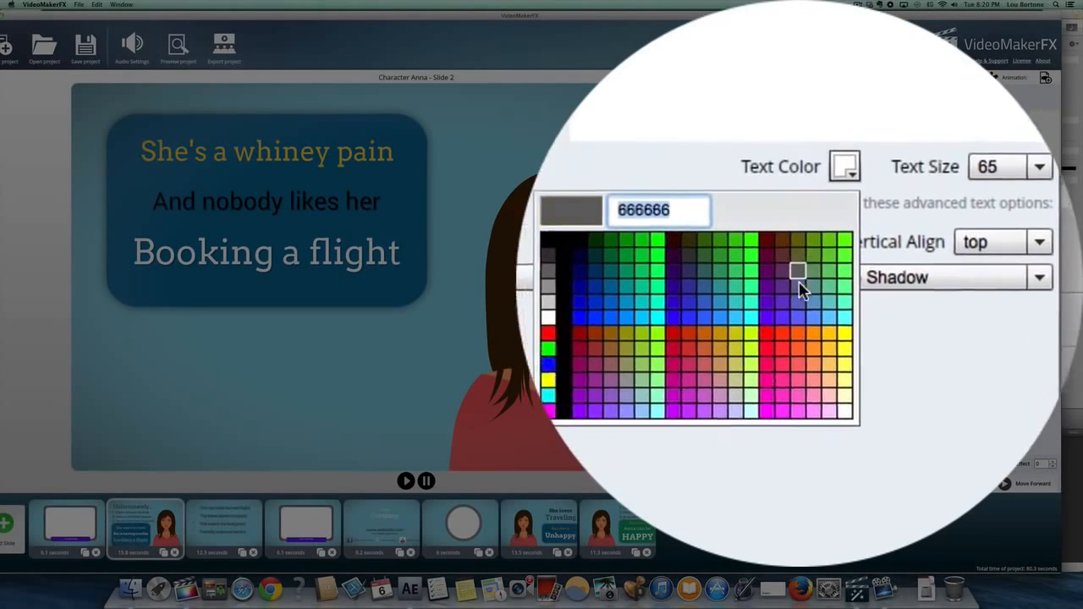
{"action": "left_click", "coordinate": [801, 288]}
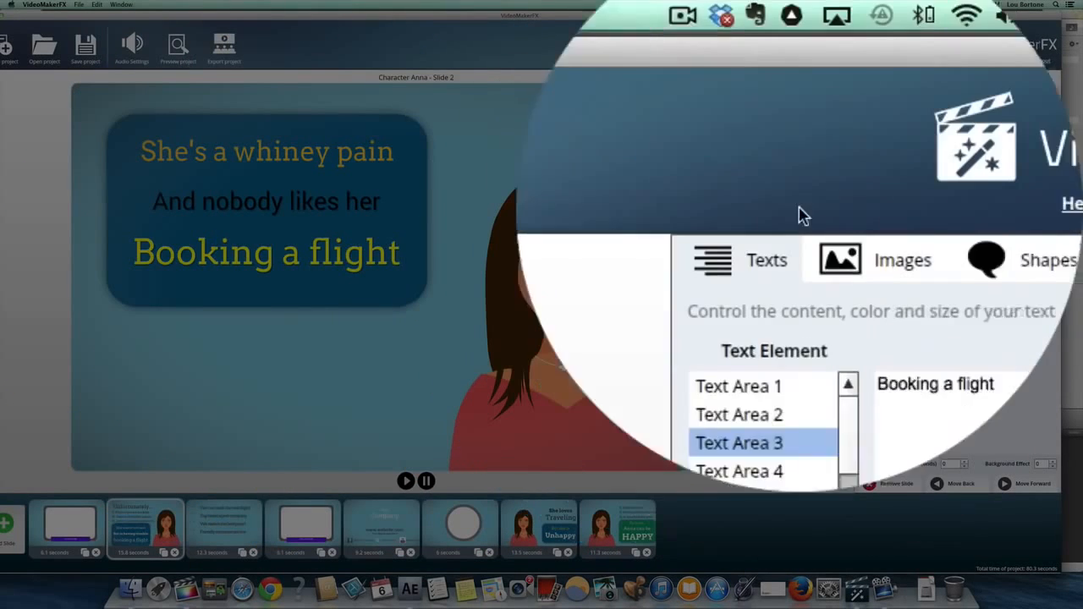
Open the image gallery for the slide's Background Image element.
{"action": "left_click", "coordinate": [799, 261]}
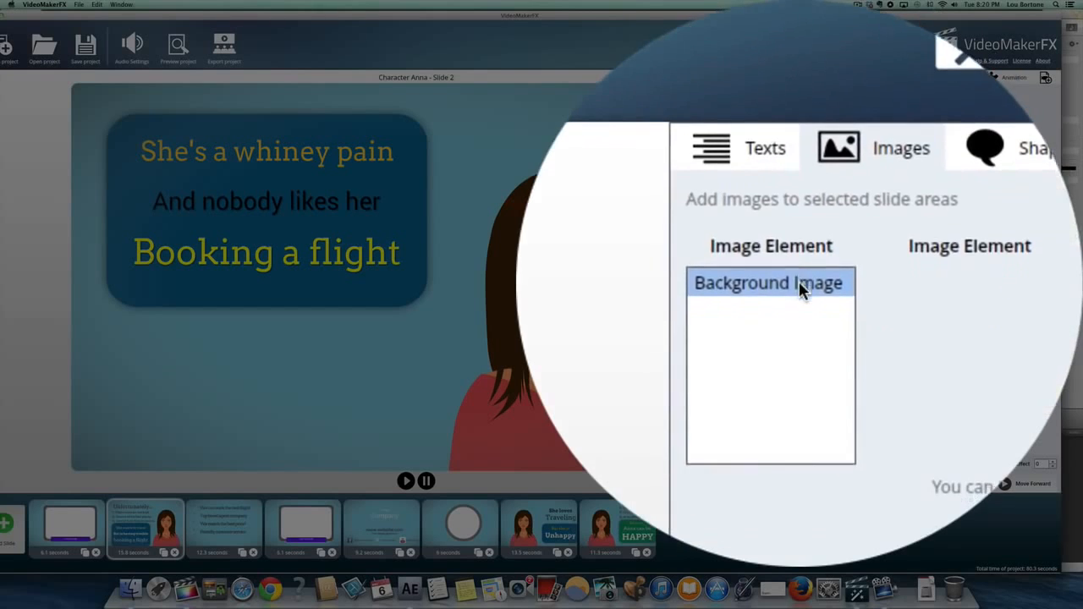
{"action": "left_click", "coordinate": [799, 290]}
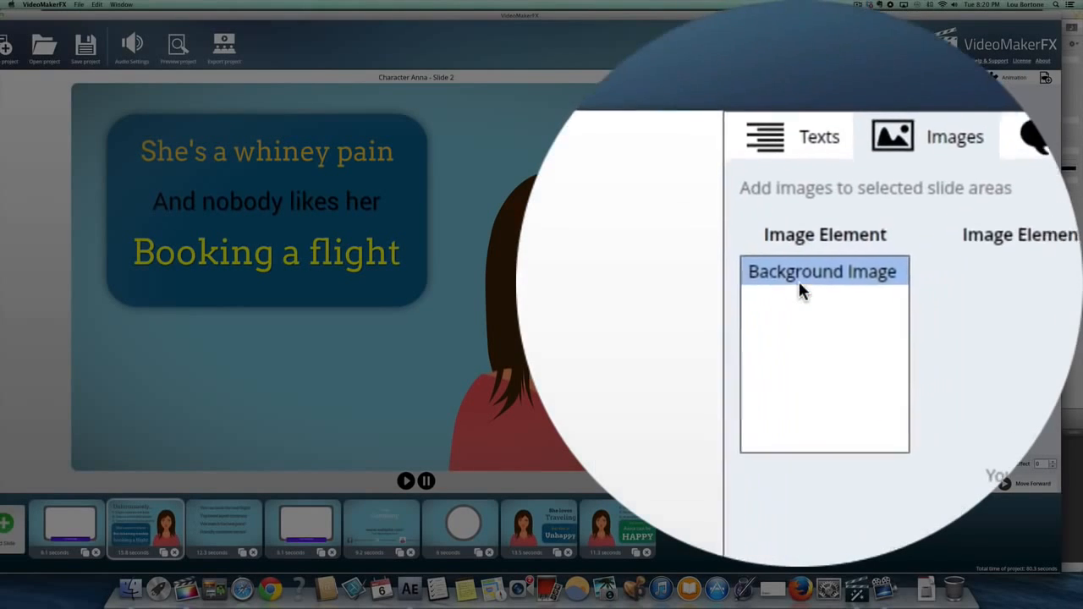
{"action": "left_click", "coordinate": [799, 251]}
{"action": "left_click", "coordinate": [799, 284]}
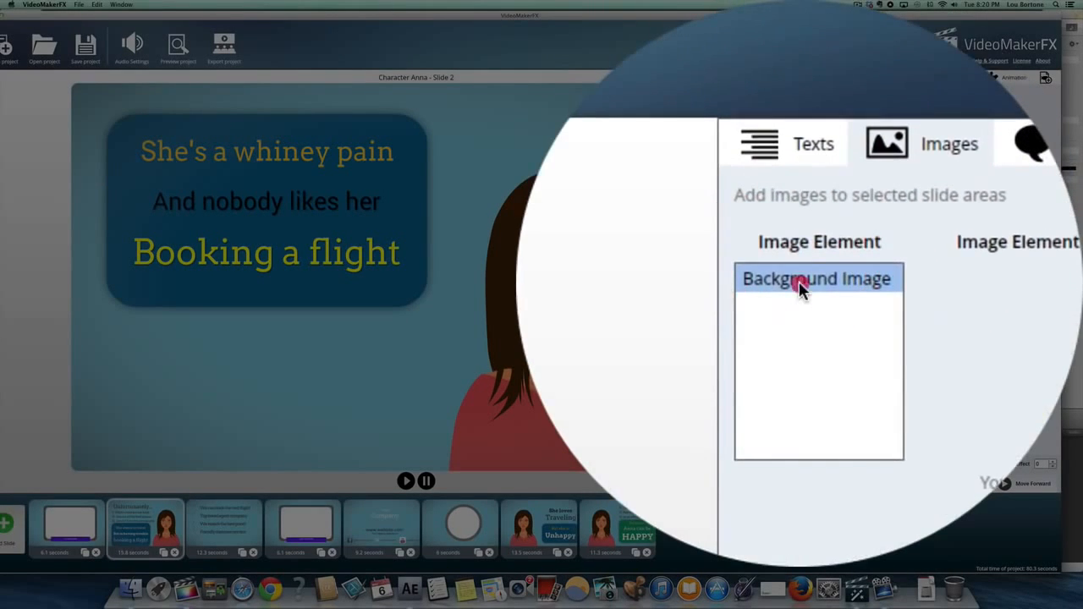
{"action": "left_click", "coordinate": [808, 286]}
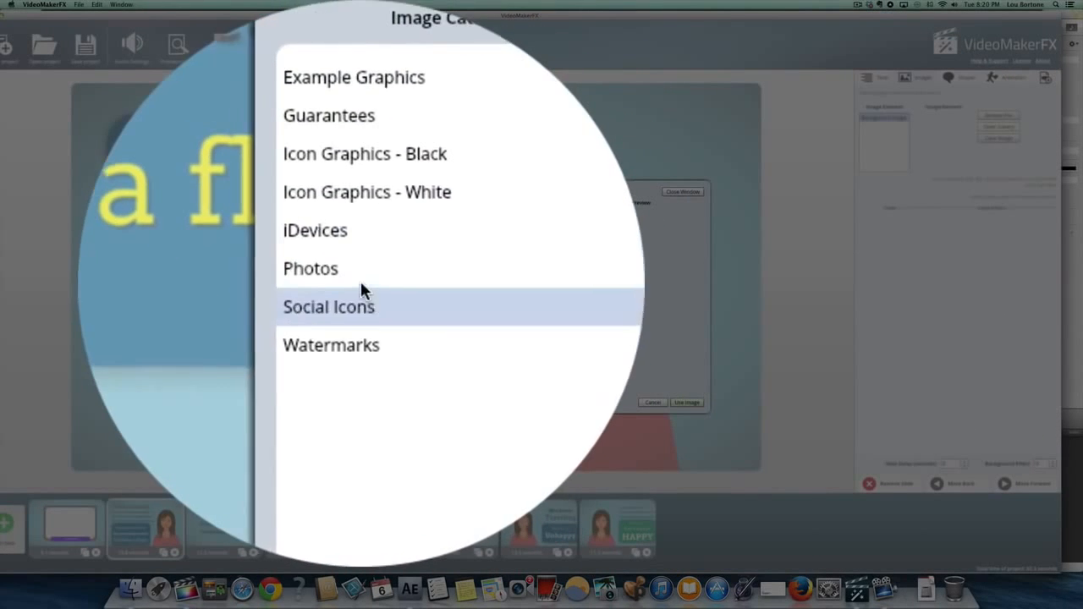
Preview gallery images from Photos, both Icon Graphics sets, Guarantees and Example Graphics, look at Watermarks, and leave the gallery without using an image.
{"action": "left_click", "coordinate": [356, 288]}
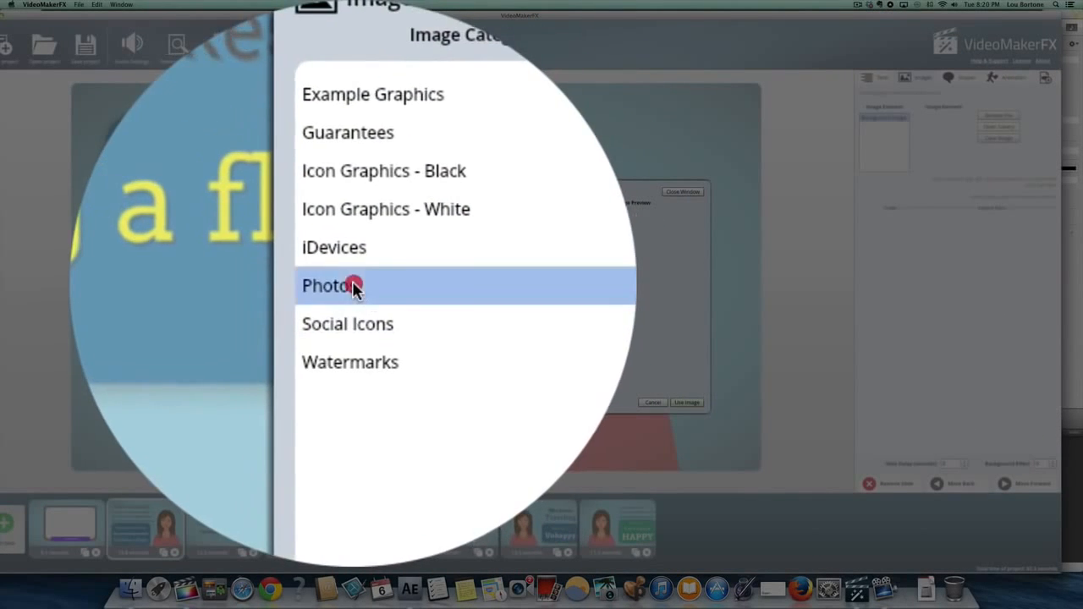
{"action": "left_click", "coordinate": [462, 266]}
{"action": "left_click", "coordinate": [362, 255]}
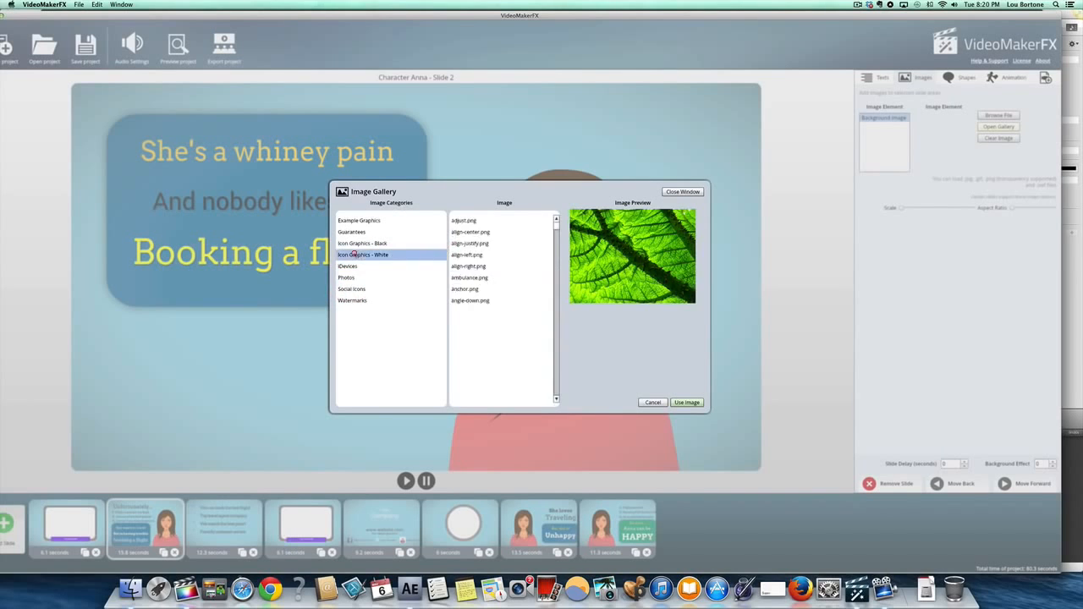
{"action": "left_click", "coordinate": [487, 267]}
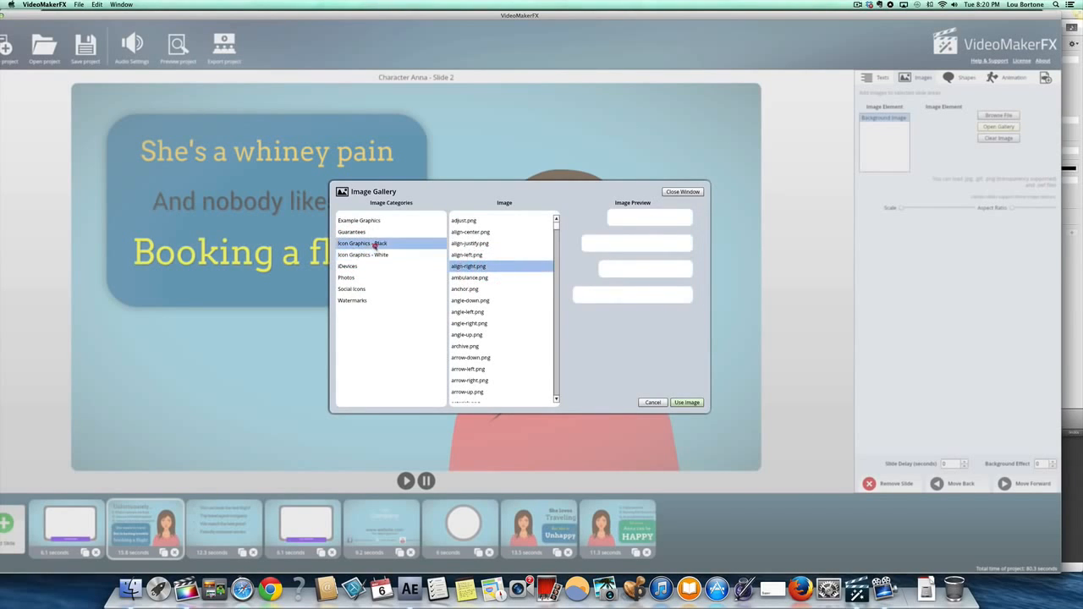
{"action": "left_click", "coordinate": [468, 289]}
{"action": "left_click", "coordinate": [351, 232]}
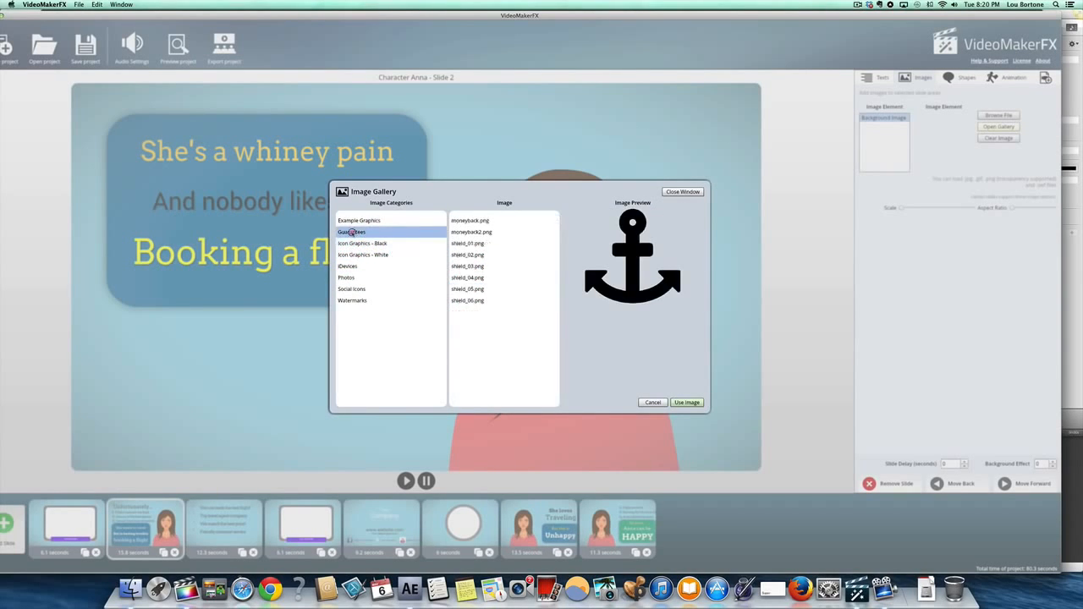
{"action": "left_click", "coordinate": [468, 255]}
{"action": "left_click", "coordinate": [364, 221]}
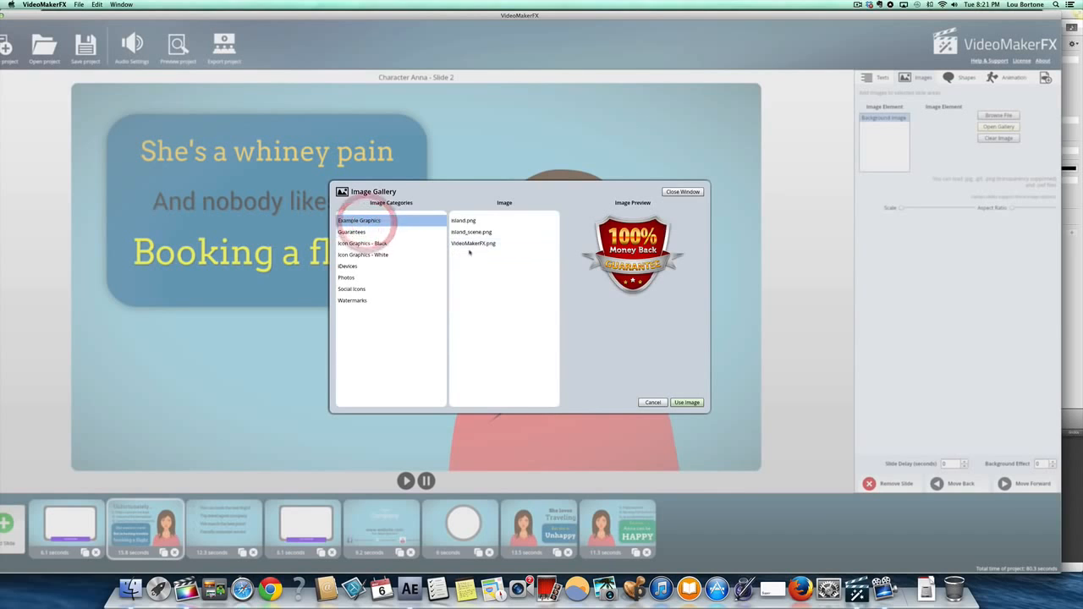
{"action": "left_click", "coordinate": [471, 246]}
{"action": "left_click", "coordinate": [375, 301]}
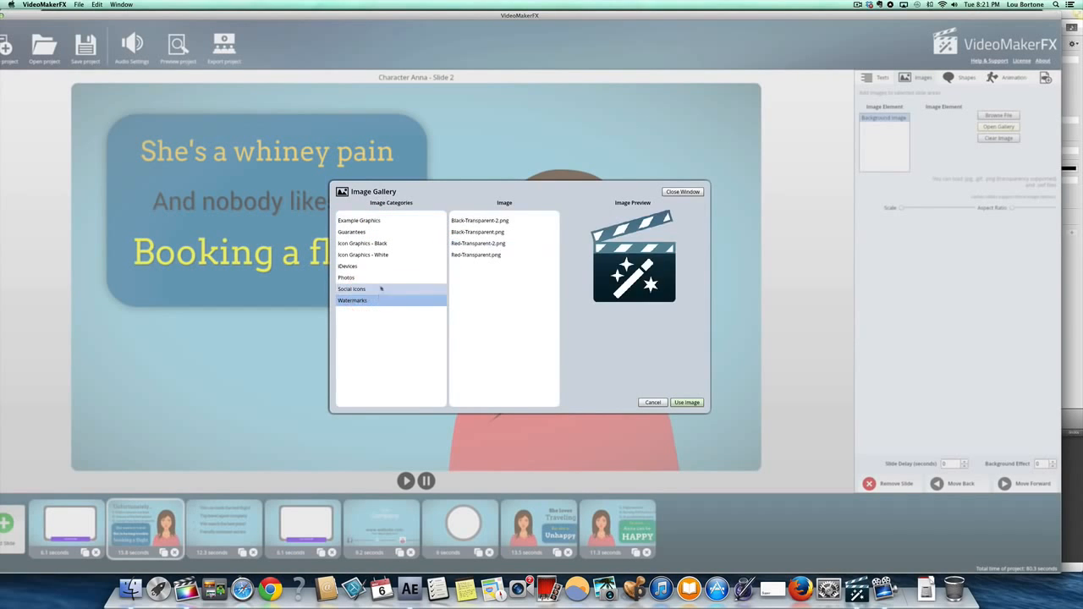
{"action": "left_click", "coordinate": [653, 403]}
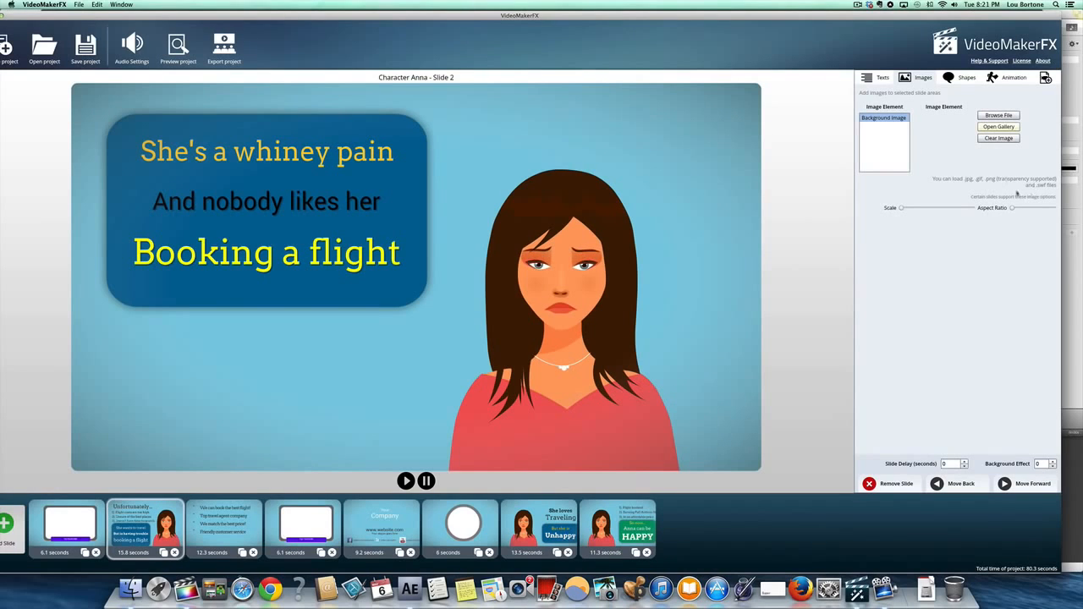
Disable the slide's Shape 1 behind the text, and switch the Shape BG background off and back on.
{"action": "left_click", "coordinate": [960, 77]}
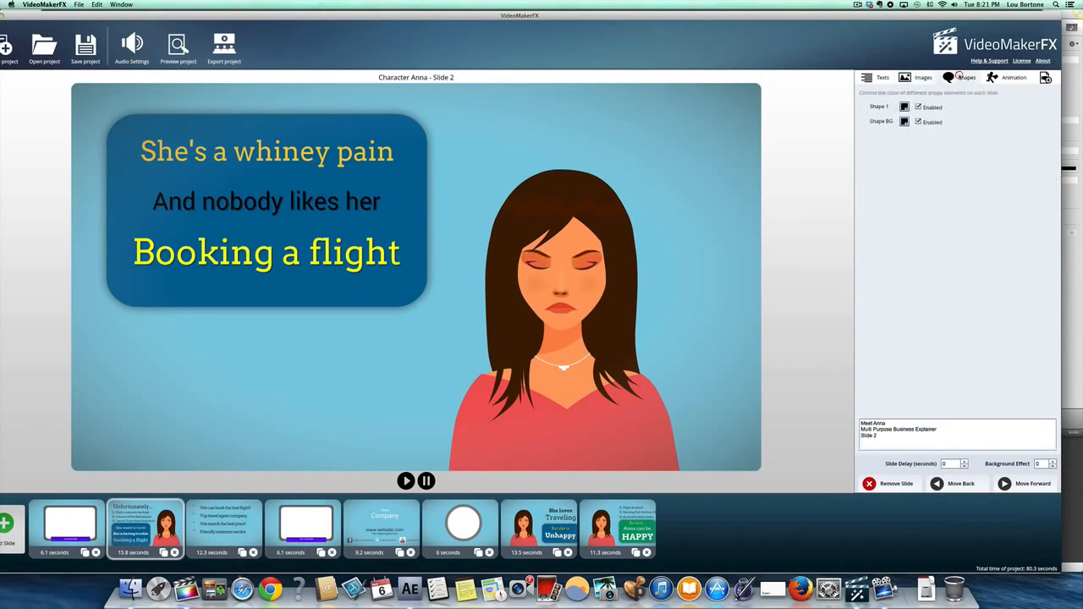
{"action": "left_click", "coordinate": [918, 107]}
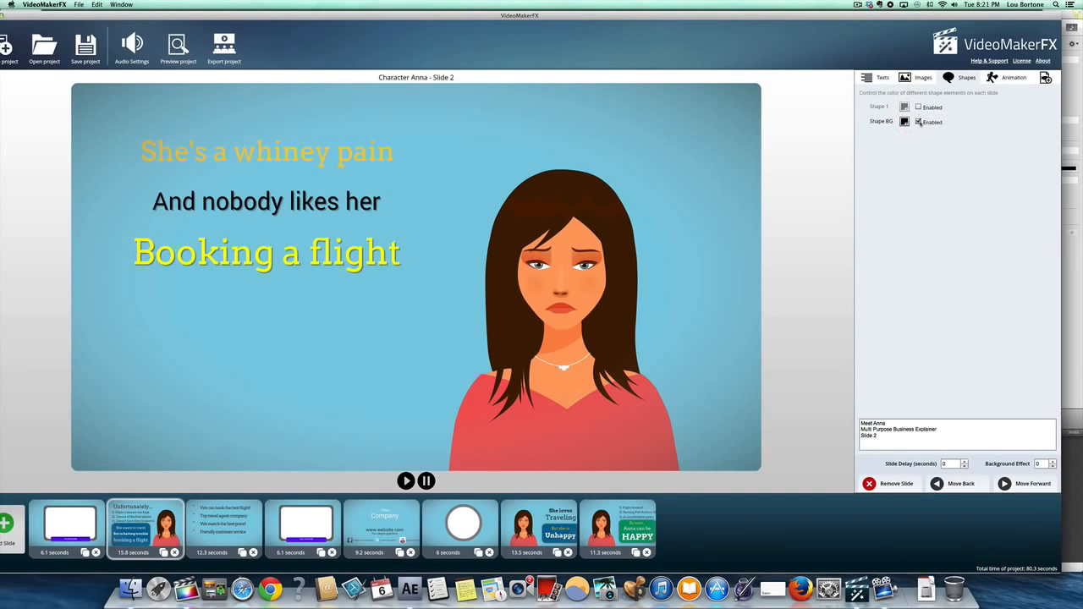
{"action": "left_click", "coordinate": [920, 122]}
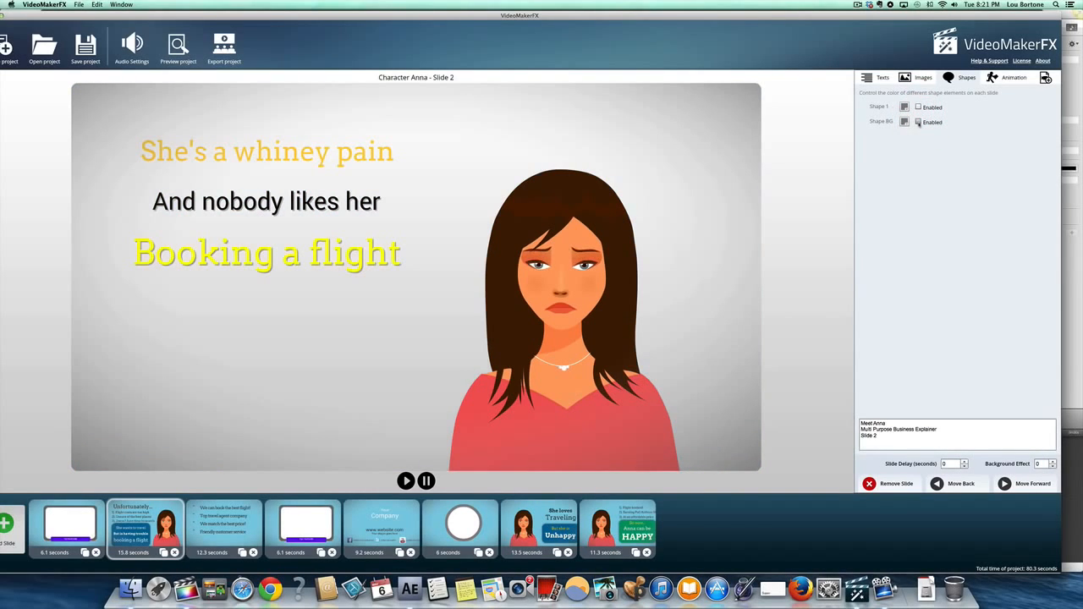
{"action": "left_click", "coordinate": [920, 123]}
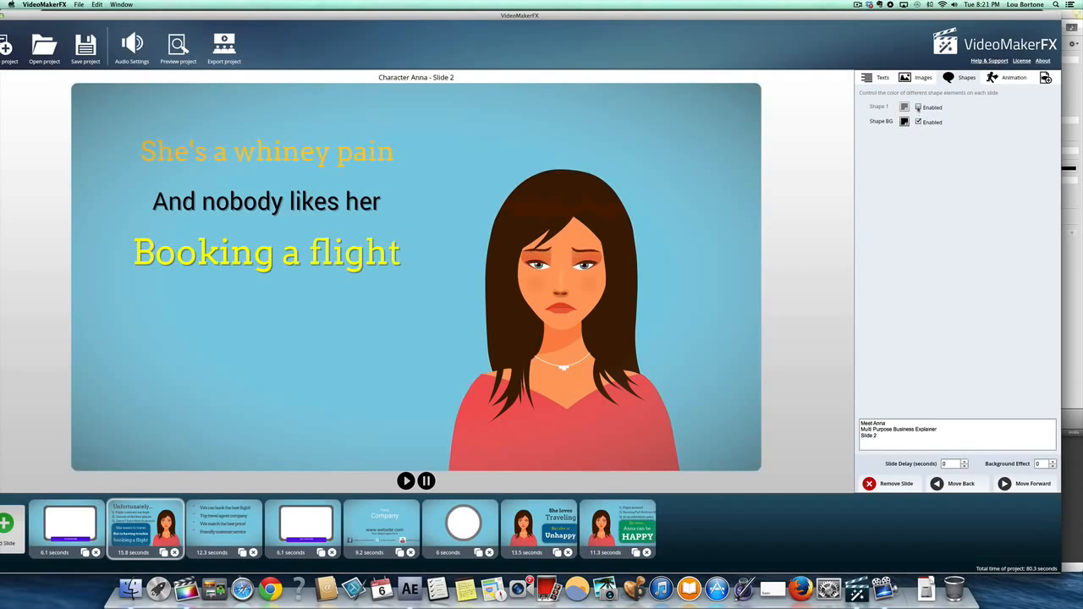
Re-enable the slide's Shape 1 behind the text.
{"action": "left_click", "coordinate": [918, 107]}
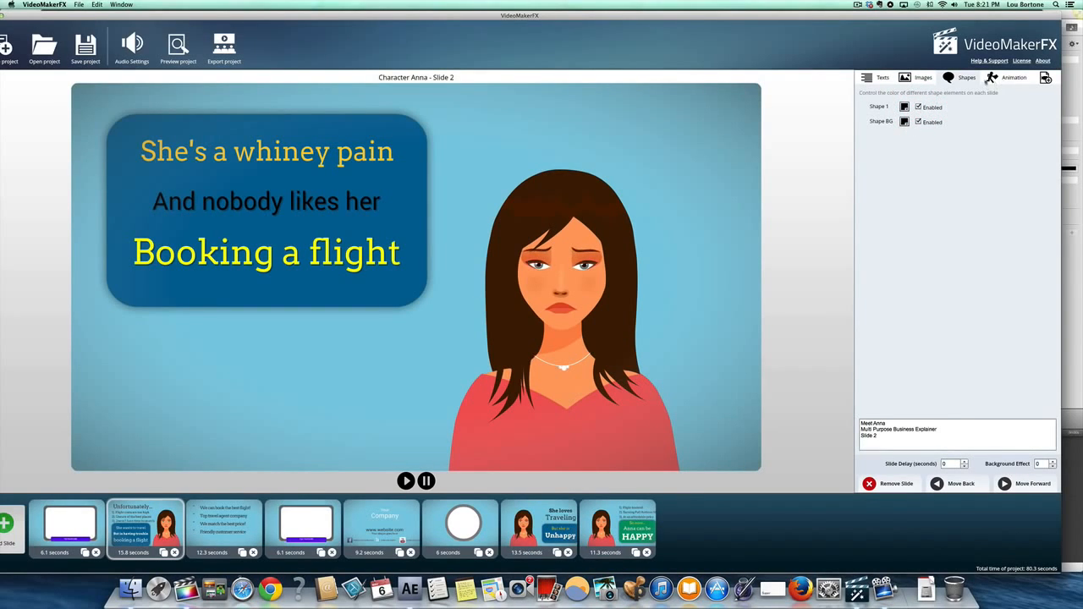
Try out several Animation 1 effects on the slide, return Animation 1 to 0, and look at the slide's video options.
{"action": "left_click", "coordinate": [1004, 78]}
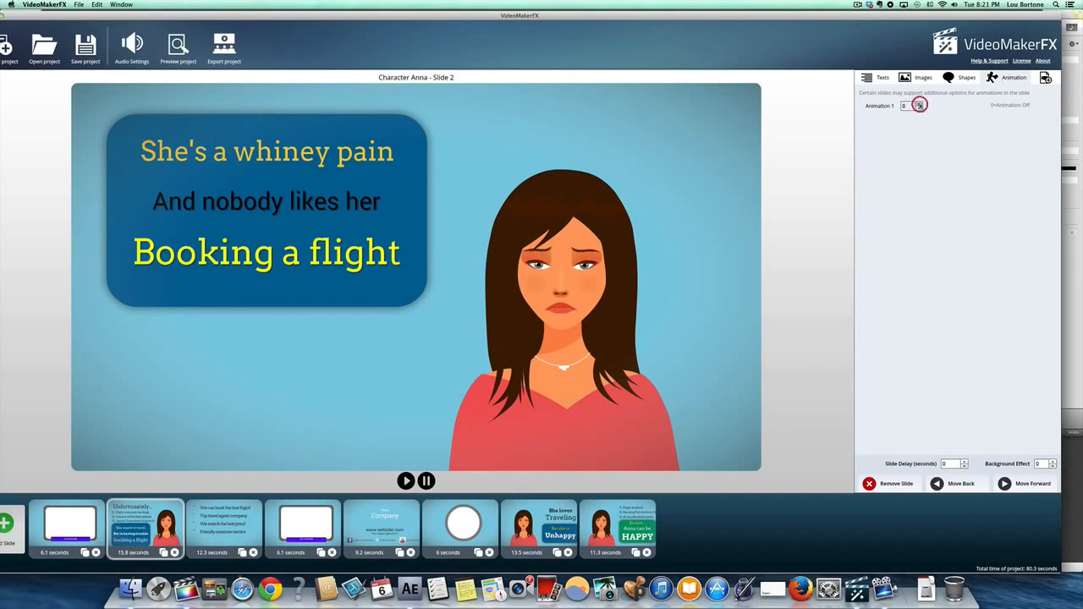
{"action": "left_click", "coordinate": [919, 103]}
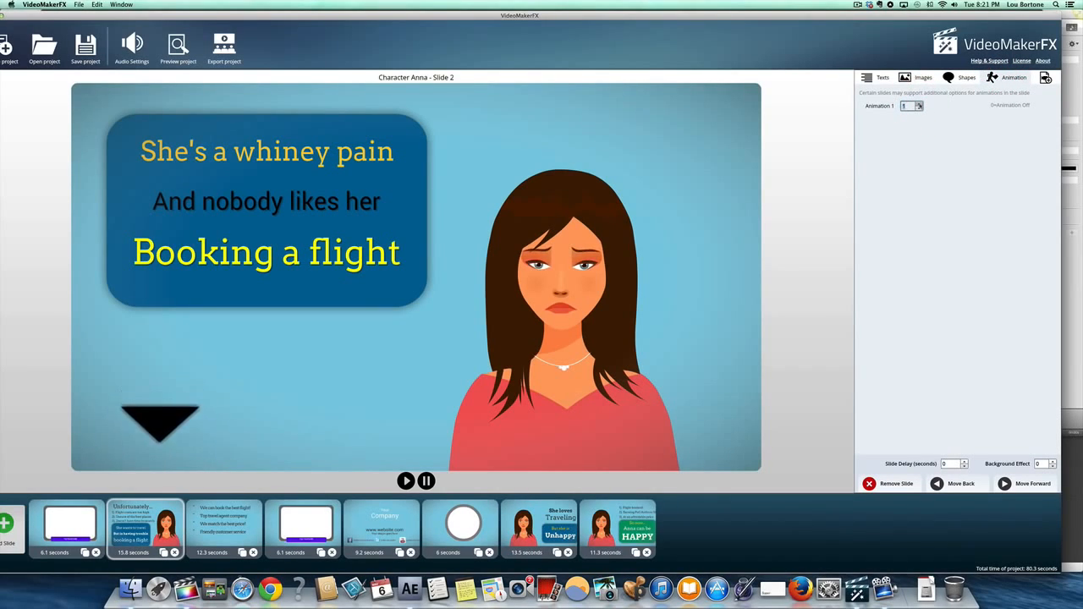
{"action": "left_click", "coordinate": [919, 106]}
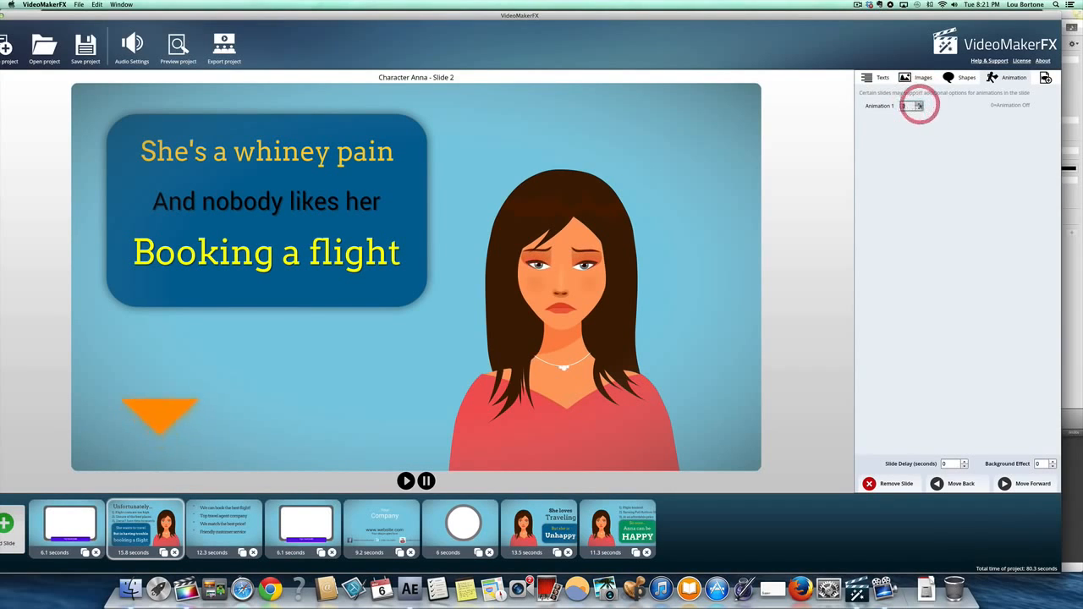
{"action": "left_click", "coordinate": [919, 104]}
{"action": "left_click", "coordinate": [919, 104]}
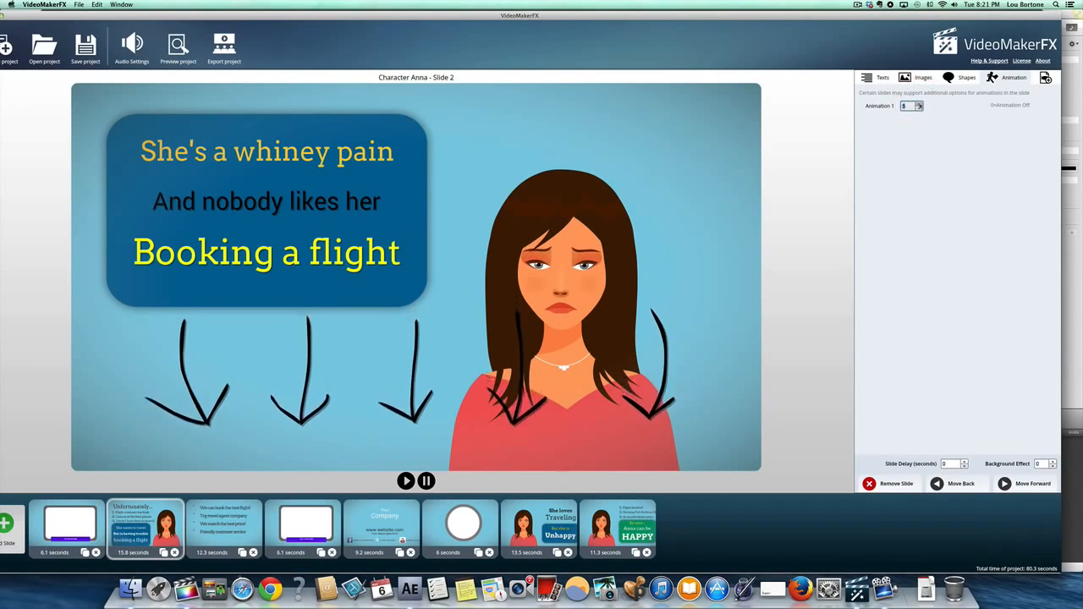
{"action": "left_click", "coordinate": [919, 107]}
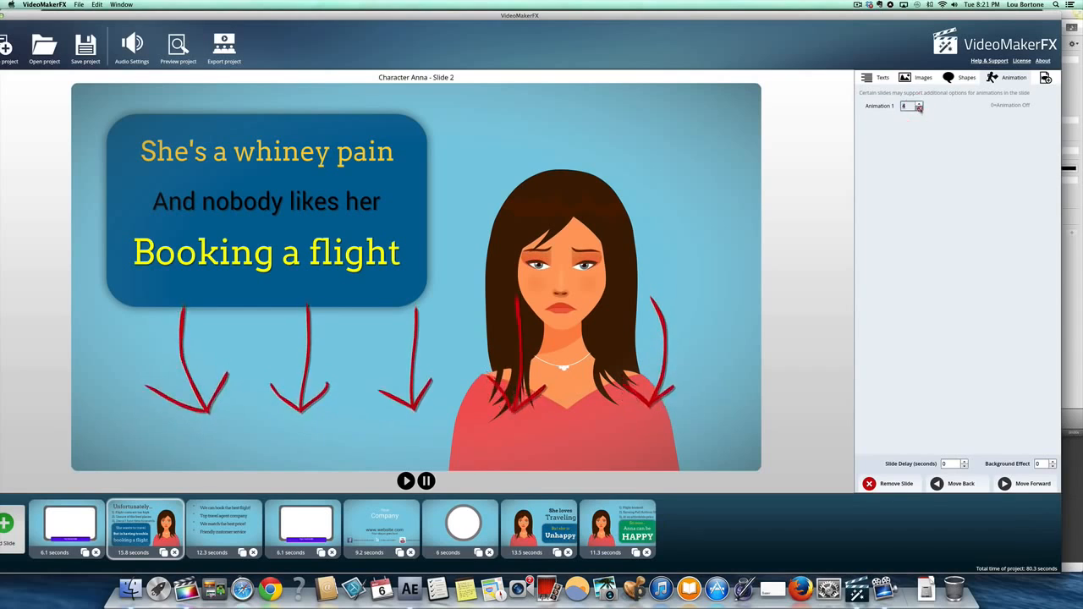
{"action": "left_click", "coordinate": [919, 106]}
{"action": "left_click", "coordinate": [919, 106]}
{"action": "left_click", "coordinate": [919, 106]}
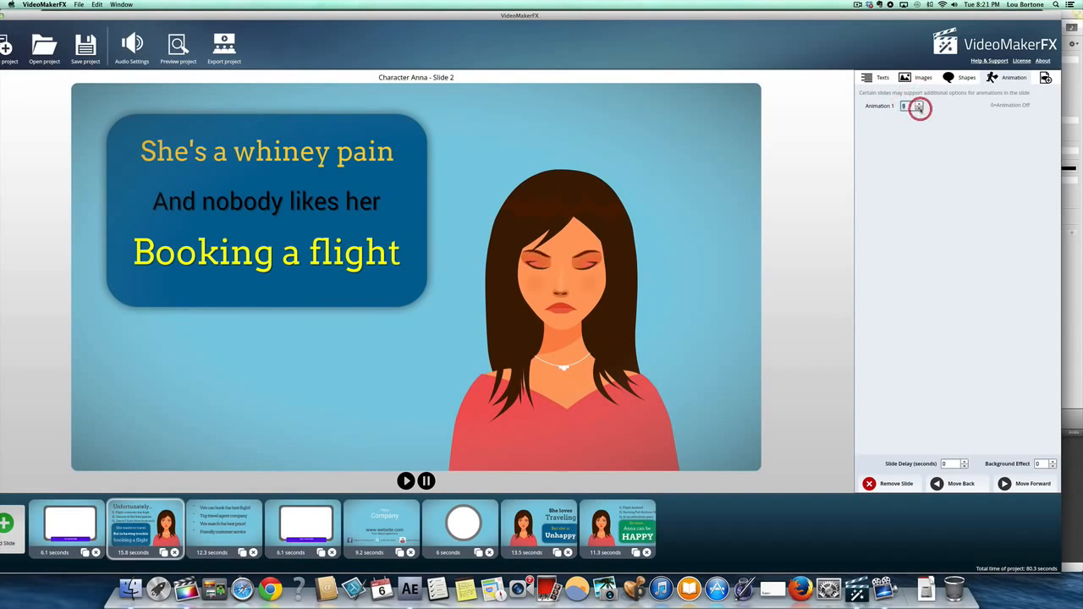
{"action": "left_click", "coordinate": [919, 108]}
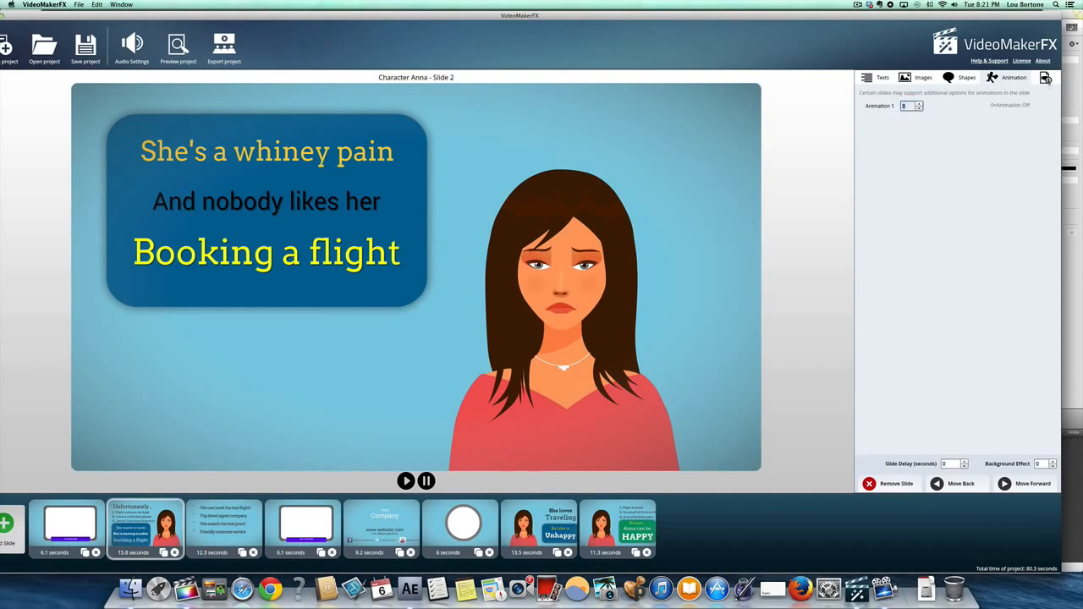
{"action": "left_click", "coordinate": [1046, 77]}
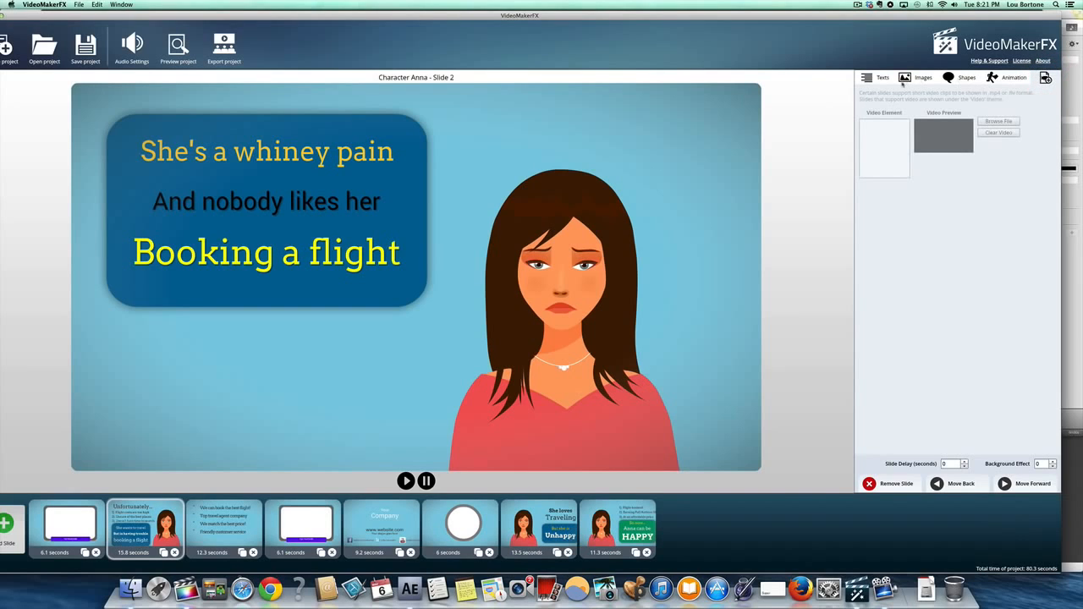
Set the slide's Background Image to 7.jpg from the Photos category of the image gallery.
{"action": "left_click", "coordinate": [904, 79]}
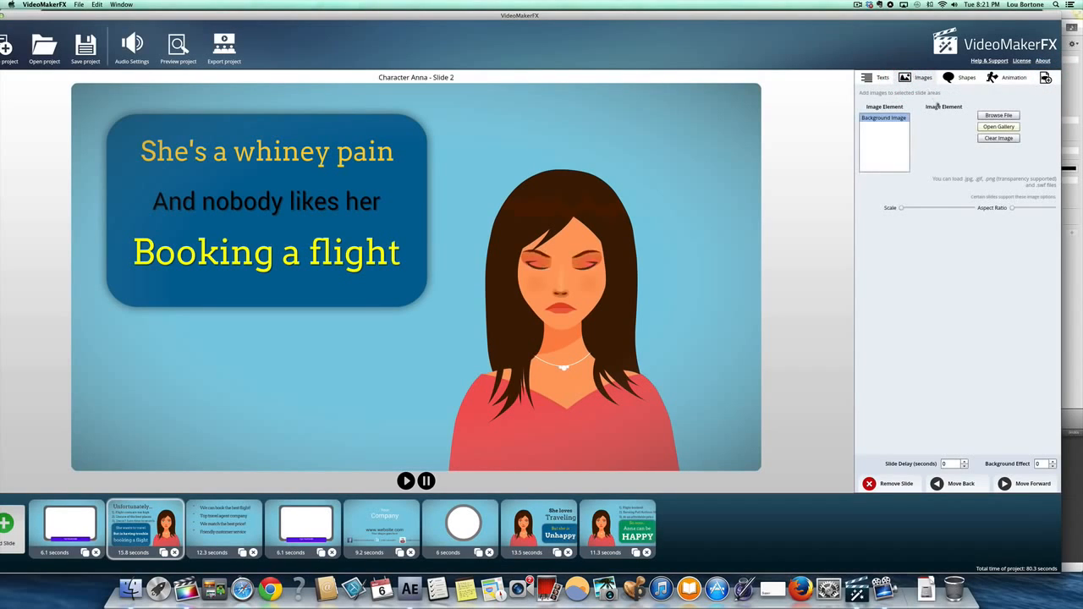
{"action": "left_click", "coordinate": [999, 126]}
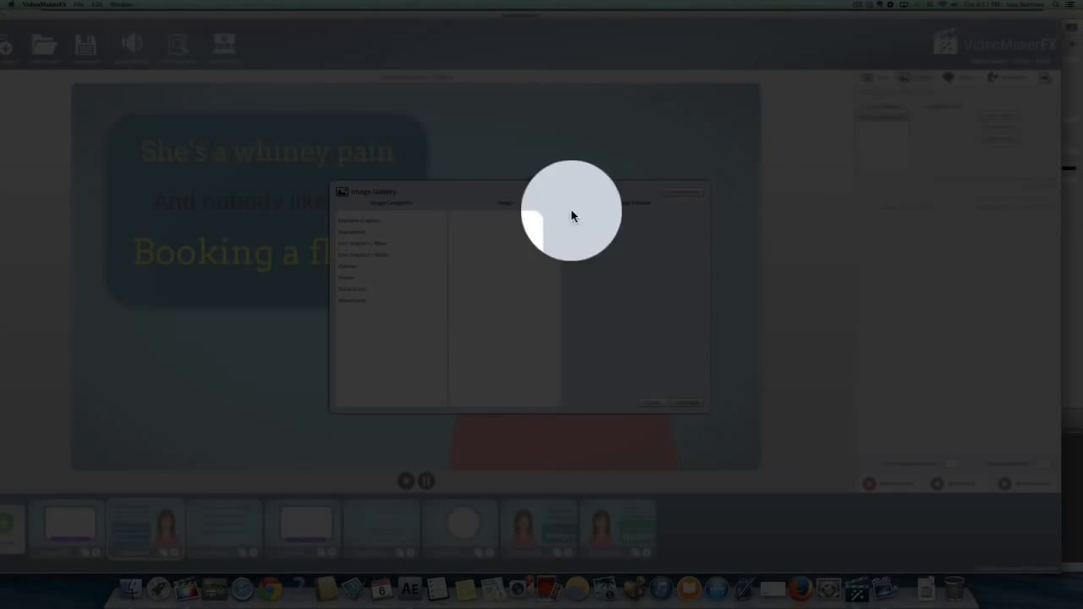
{"action": "left_click", "coordinate": [351, 253]}
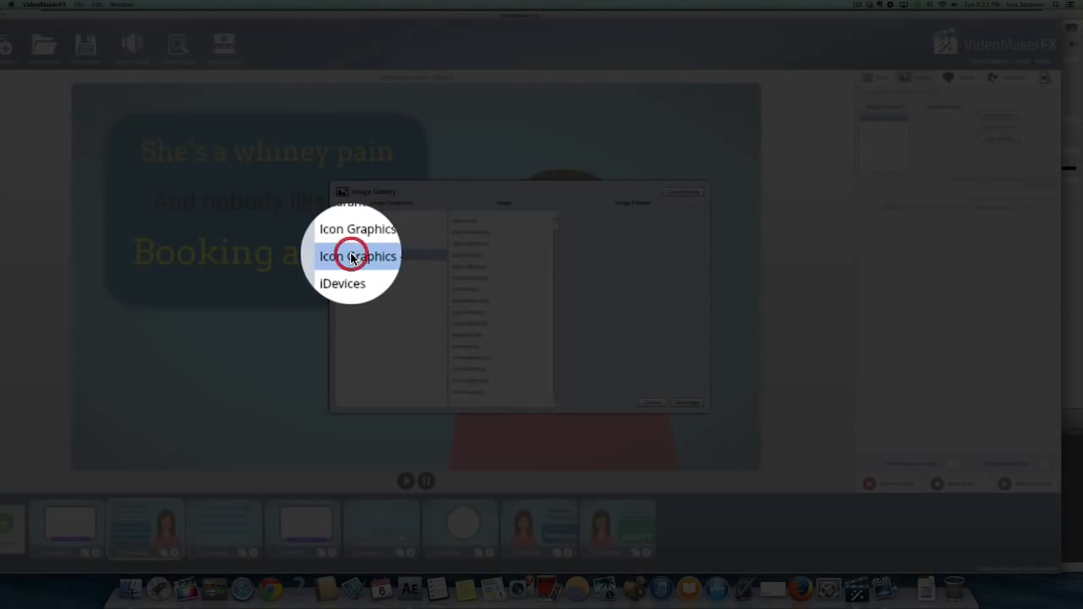
{"action": "left_click", "coordinate": [361, 280]}
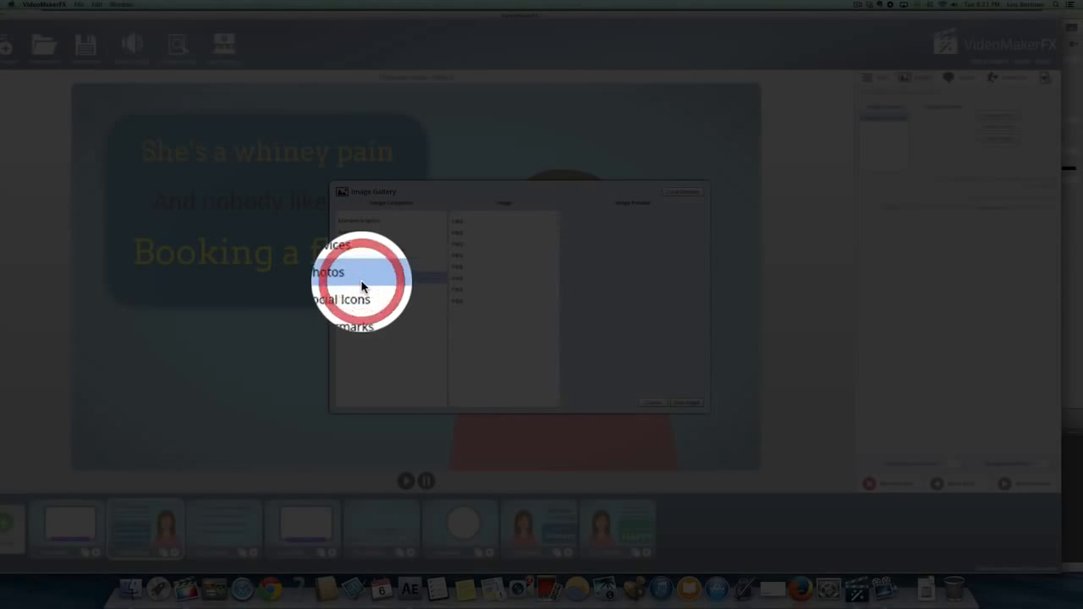
{"action": "left_click", "coordinate": [462, 288]}
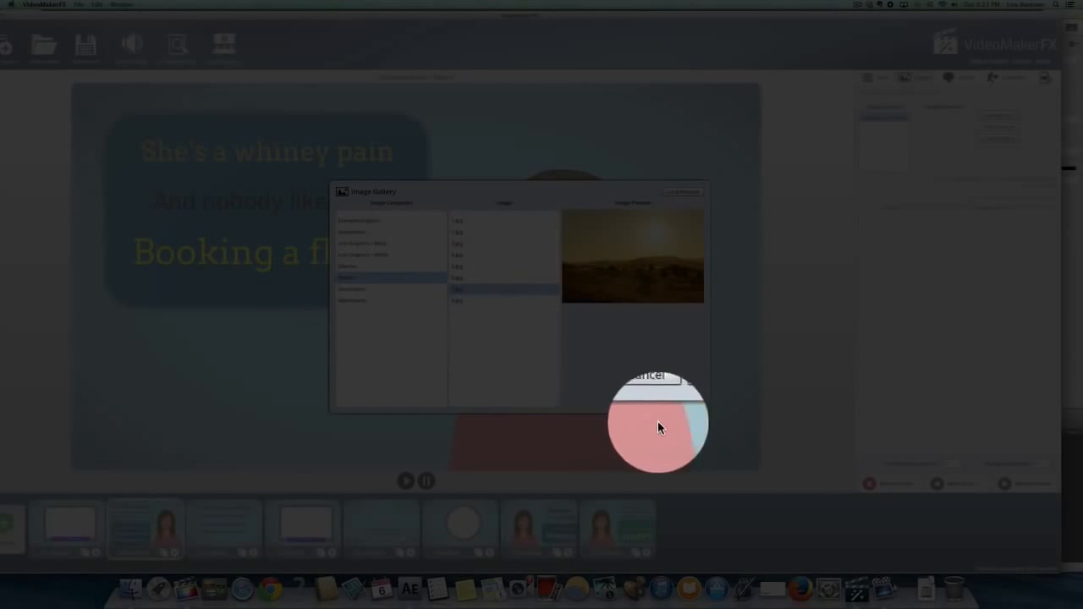
{"action": "left_click", "coordinate": [685, 404]}
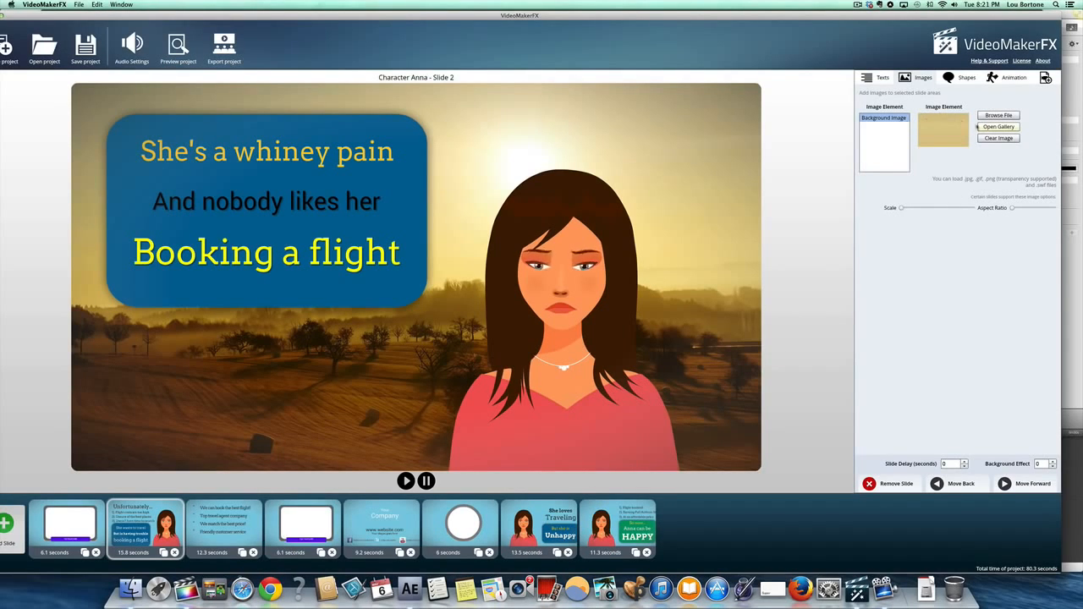
Preview other gallery photos and replace the slide's Background Image with 3.jpg from the Photos category.
{"action": "left_click", "coordinate": [1000, 126]}
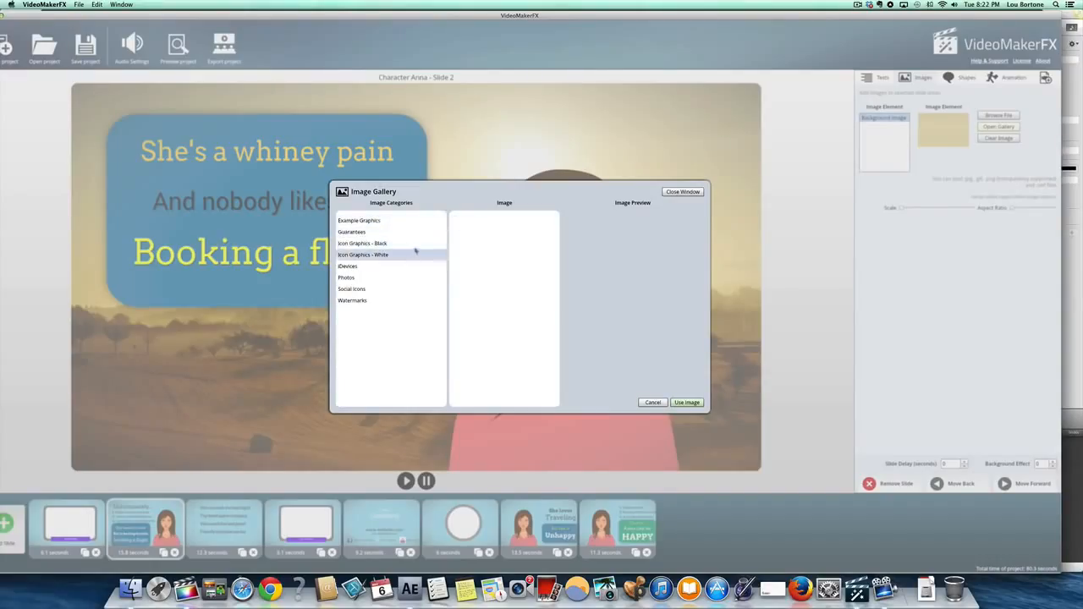
{"action": "left_click", "coordinate": [374, 278]}
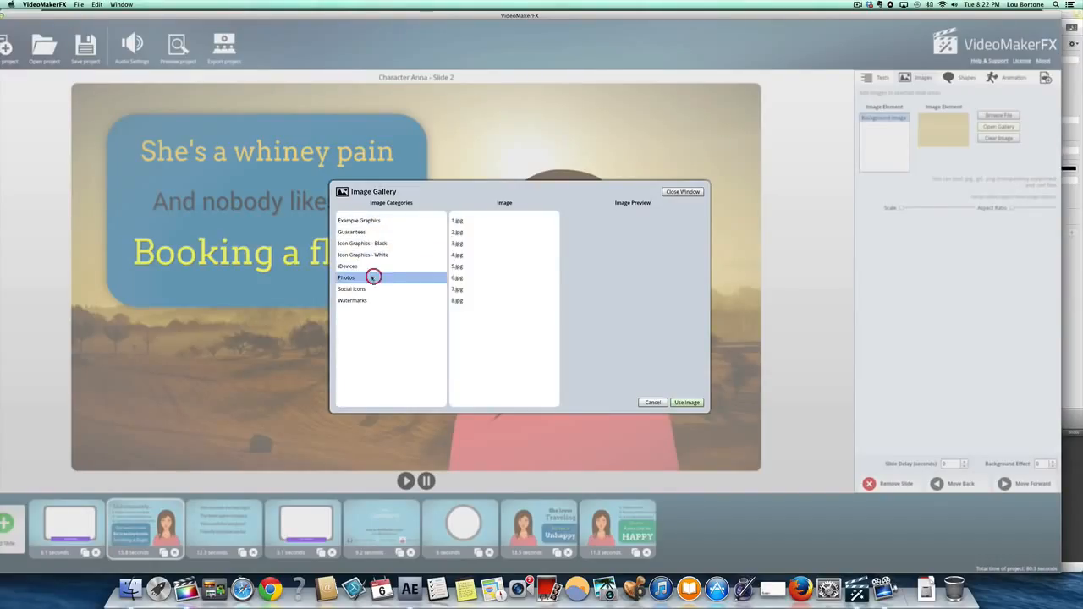
{"action": "left_click", "coordinate": [467, 267]}
{"action": "left_click", "coordinate": [461, 244]}
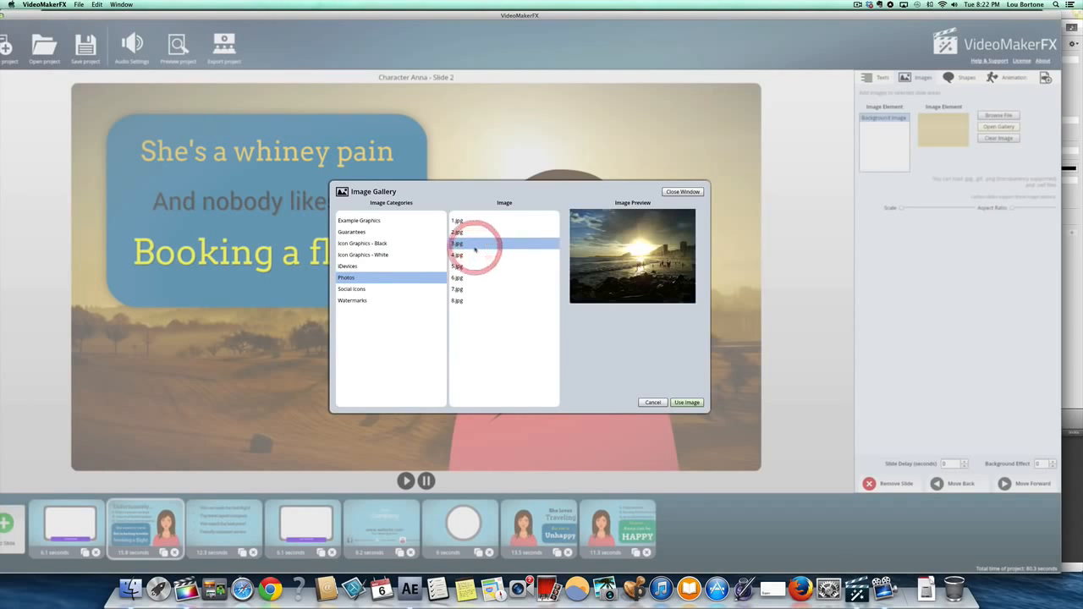
{"action": "left_click", "coordinate": [457, 234]}
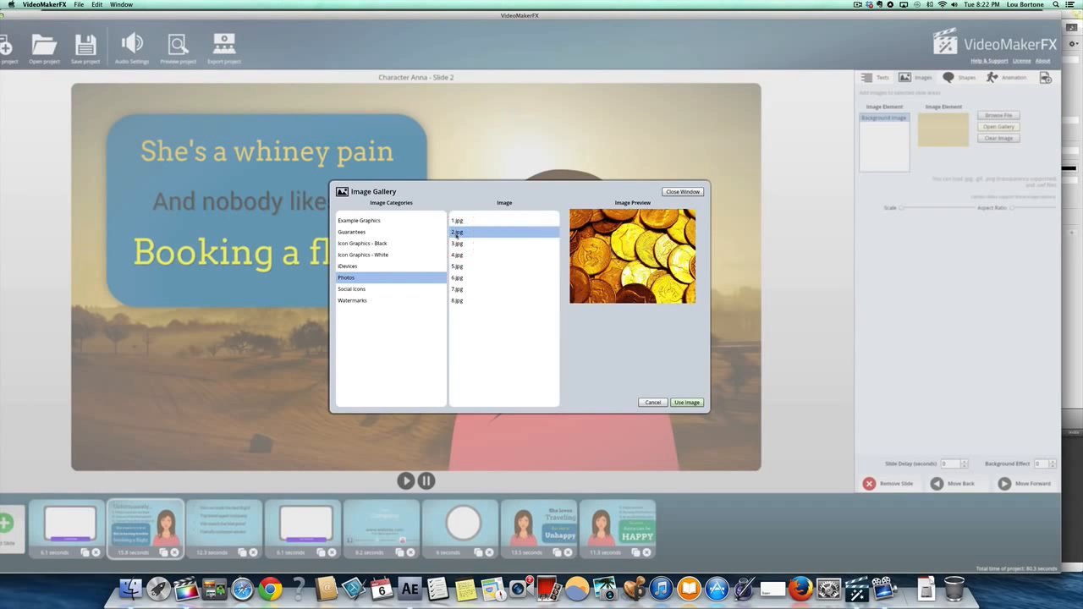
{"action": "left_click", "coordinate": [458, 244]}
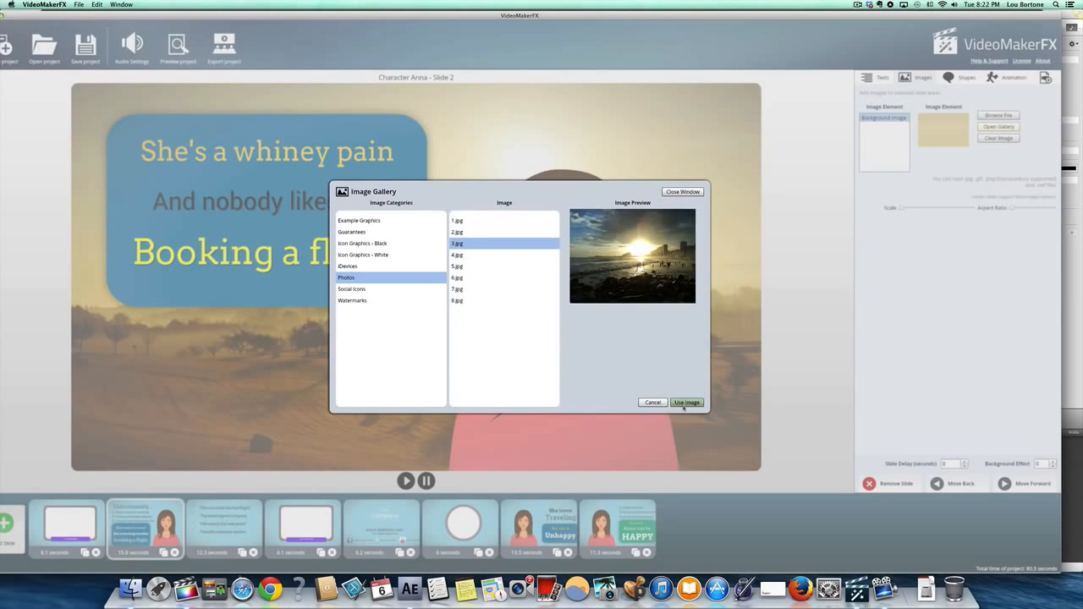
{"action": "left_click", "coordinate": [686, 404]}
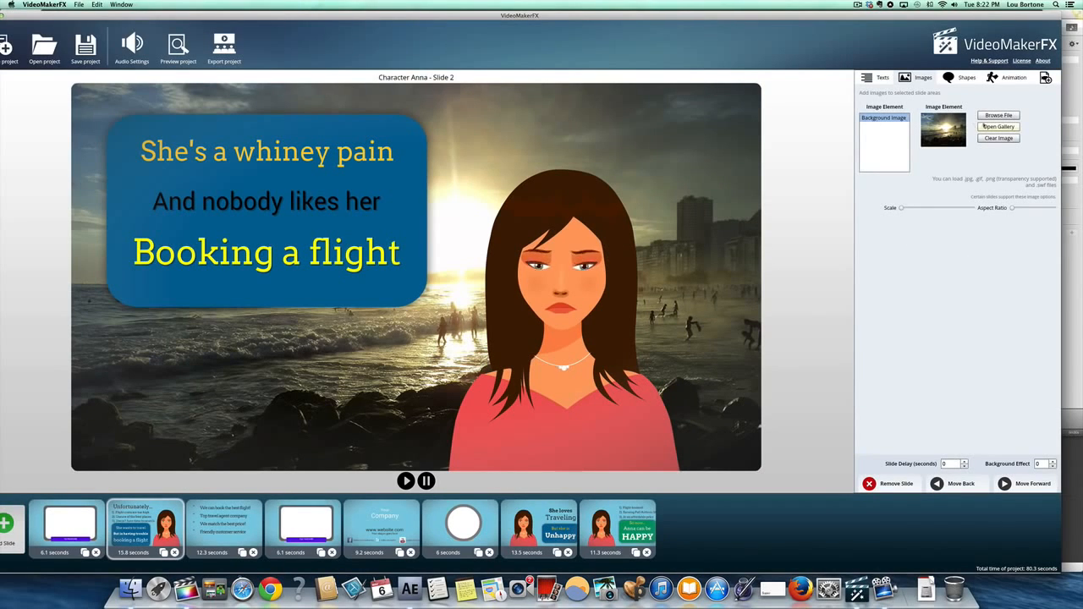
Look at the Guarantees category in the image gallery and leave without using an image.
{"action": "left_click", "coordinate": [988, 126]}
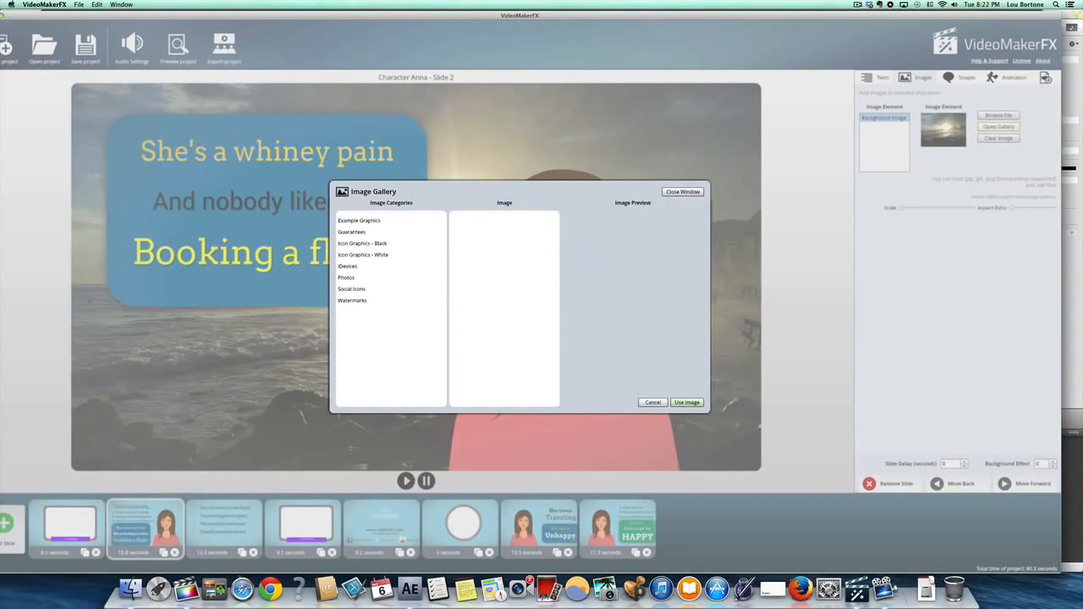
{"action": "left_click", "coordinate": [357, 233]}
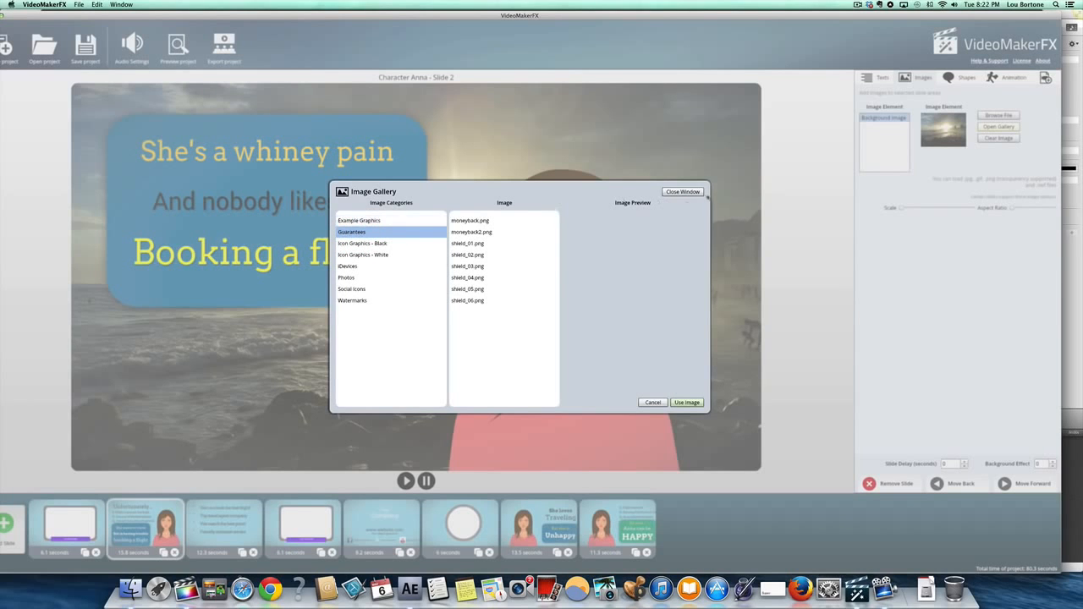
{"action": "left_click", "coordinate": [650, 403]}
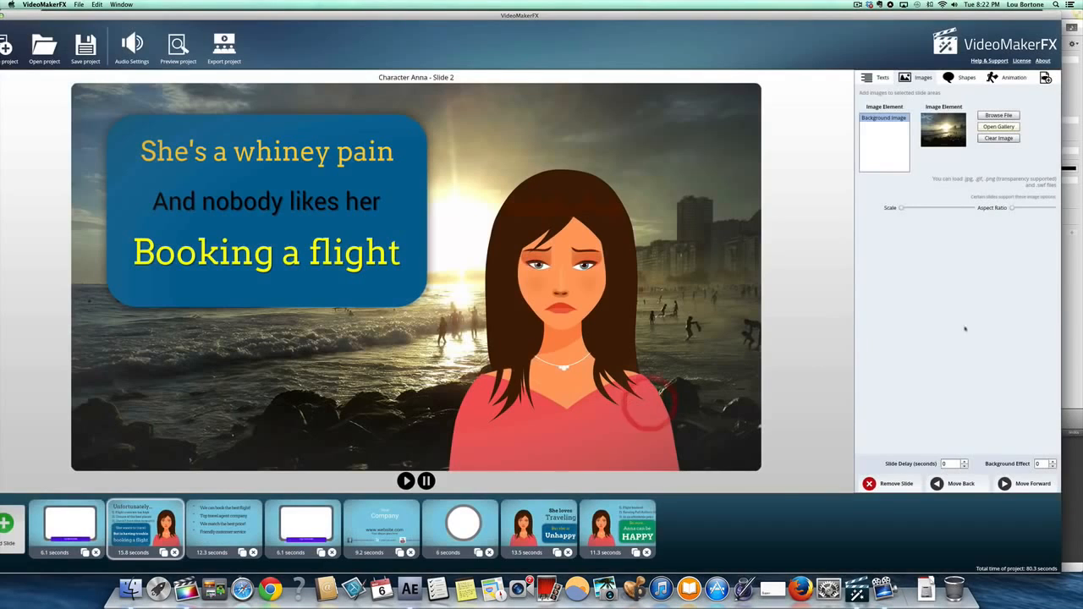
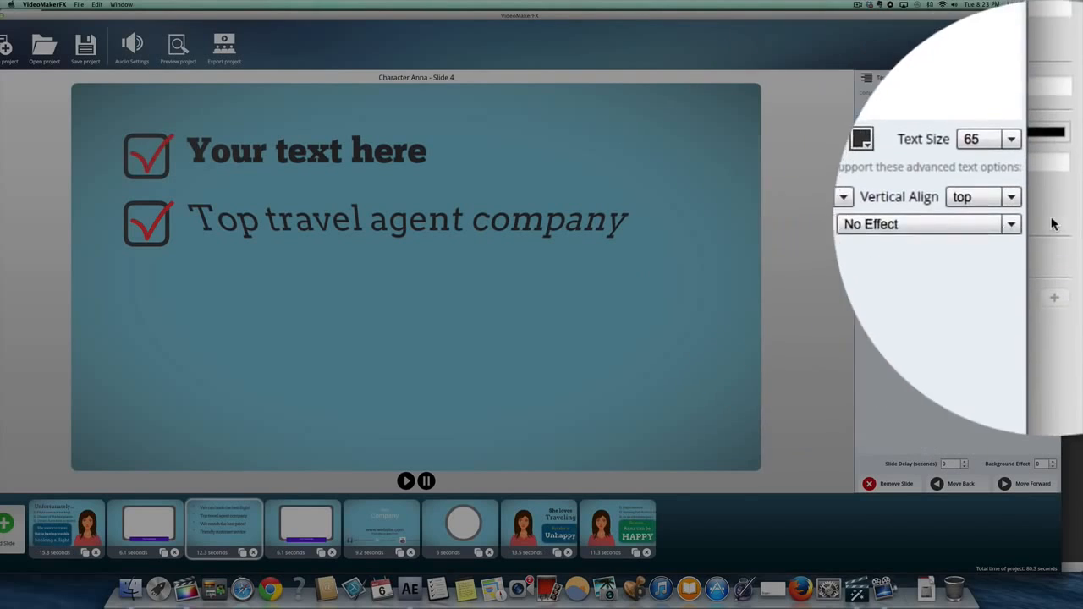
Try the Dark Glow and Soft Blur text effects on Text Area 1 and settle on a light shadow effect.
{"action": "left_click", "coordinate": [955, 217]}
{"action": "left_click", "coordinate": [933, 245]}
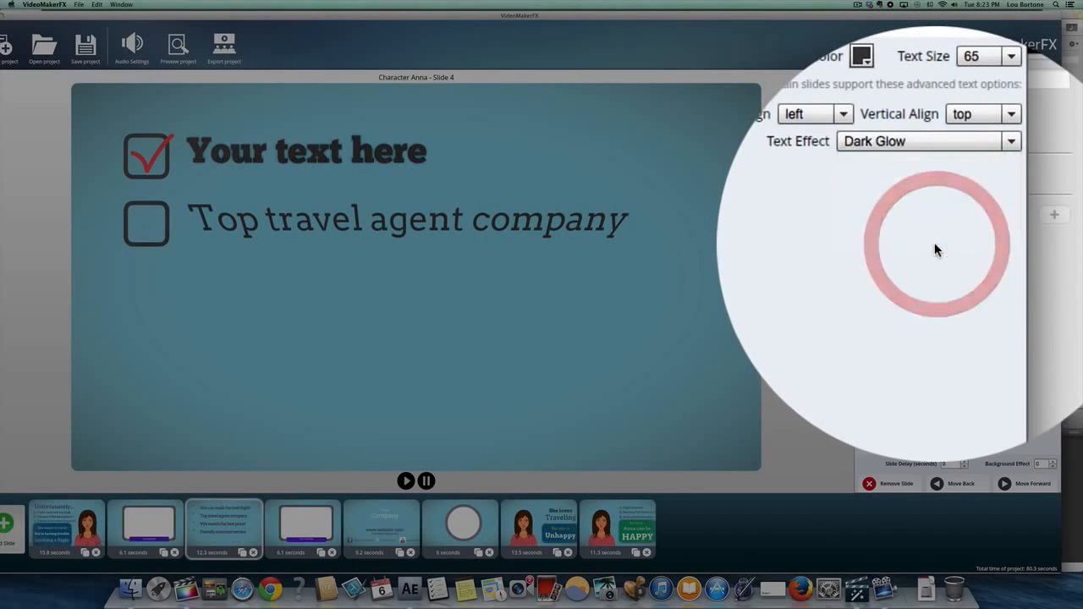
{"action": "left_click", "coordinate": [922, 142]}
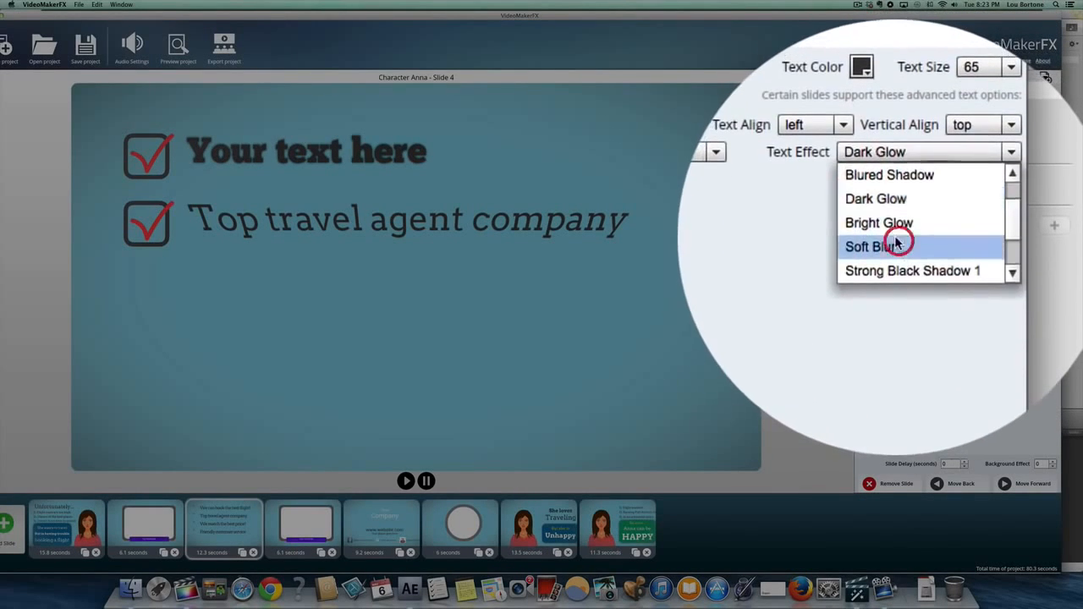
{"action": "left_click", "coordinate": [895, 249]}
{"action": "left_click", "coordinate": [1016, 215]}
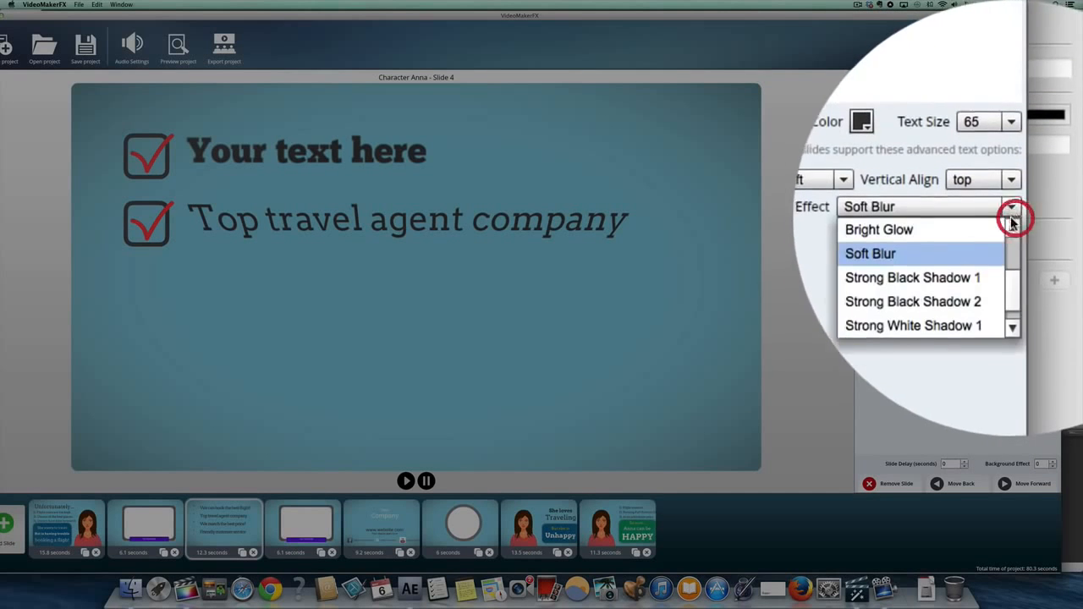
{"action": "left_click", "coordinate": [925, 253]}
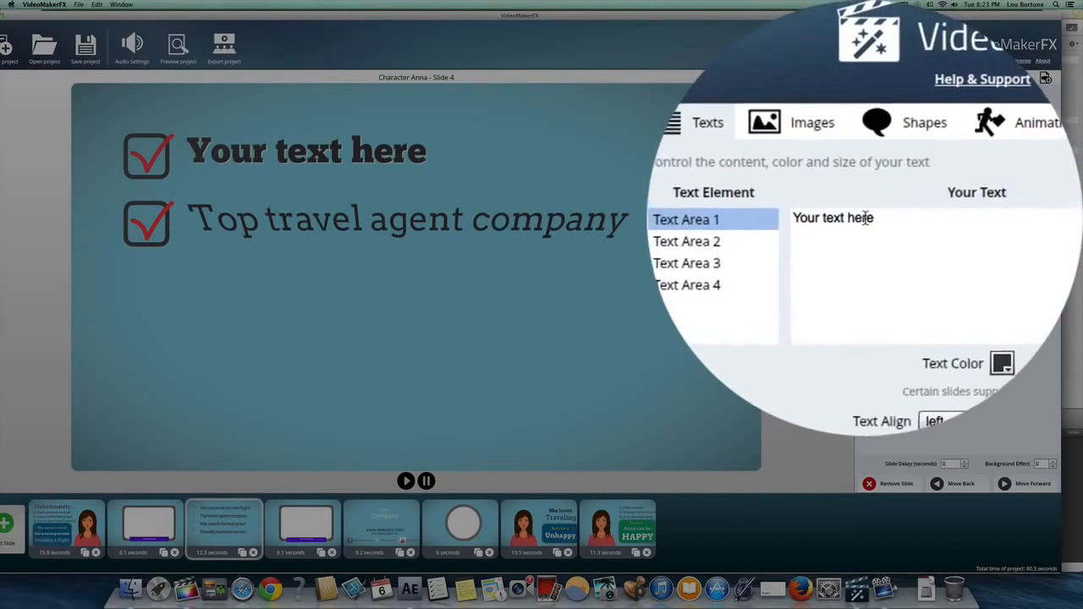
Set the checklist slide's Background Image to 4.jpg from the Photos category of the image gallery.
{"action": "left_click", "coordinate": [865, 199]}
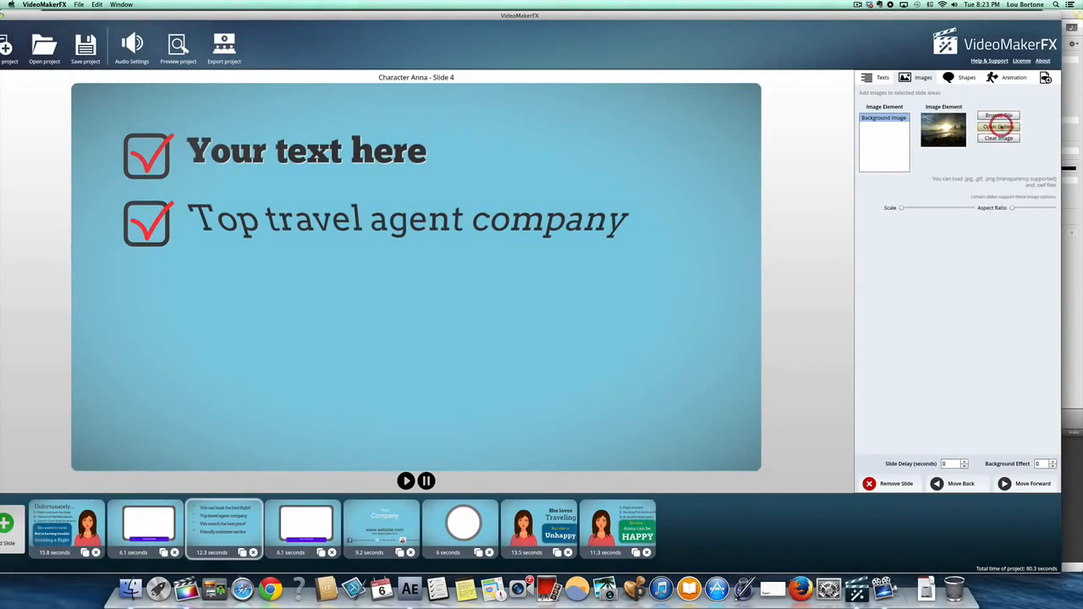
{"action": "left_click", "coordinate": [999, 126]}
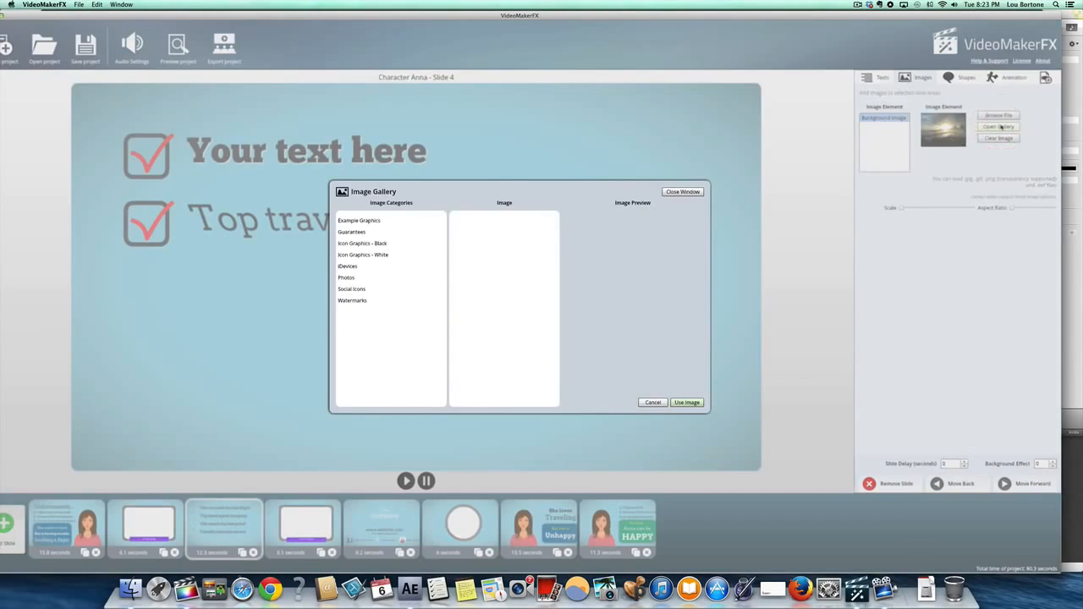
{"action": "left_click", "coordinate": [352, 256]}
{"action": "left_click", "coordinate": [442, 280]}
{"action": "left_click", "coordinate": [476, 280]}
{"action": "left_click", "coordinate": [479, 255]}
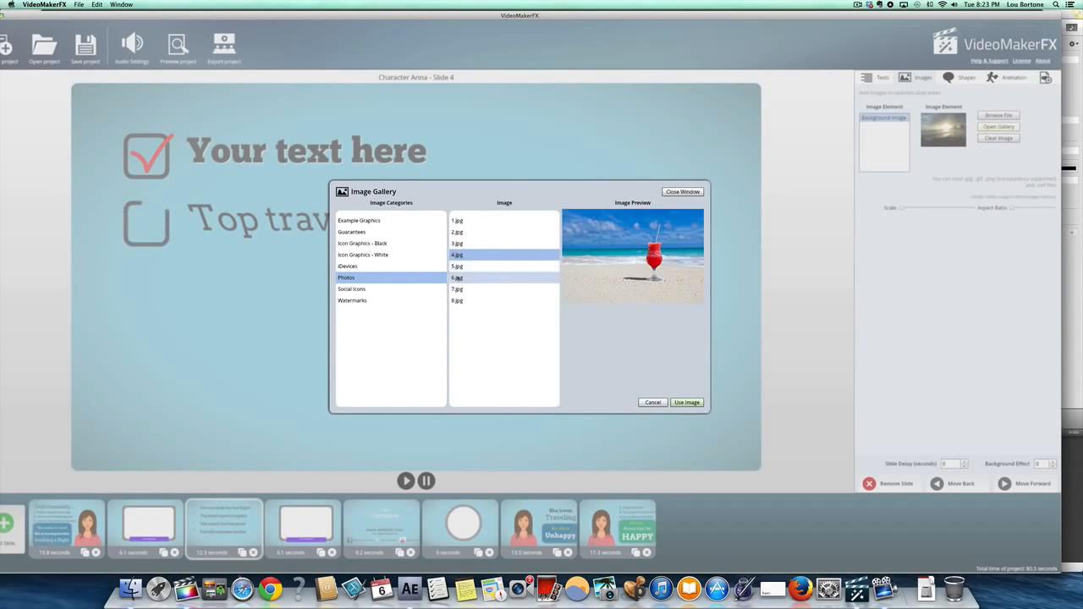
{"action": "left_click", "coordinate": [686, 402]}
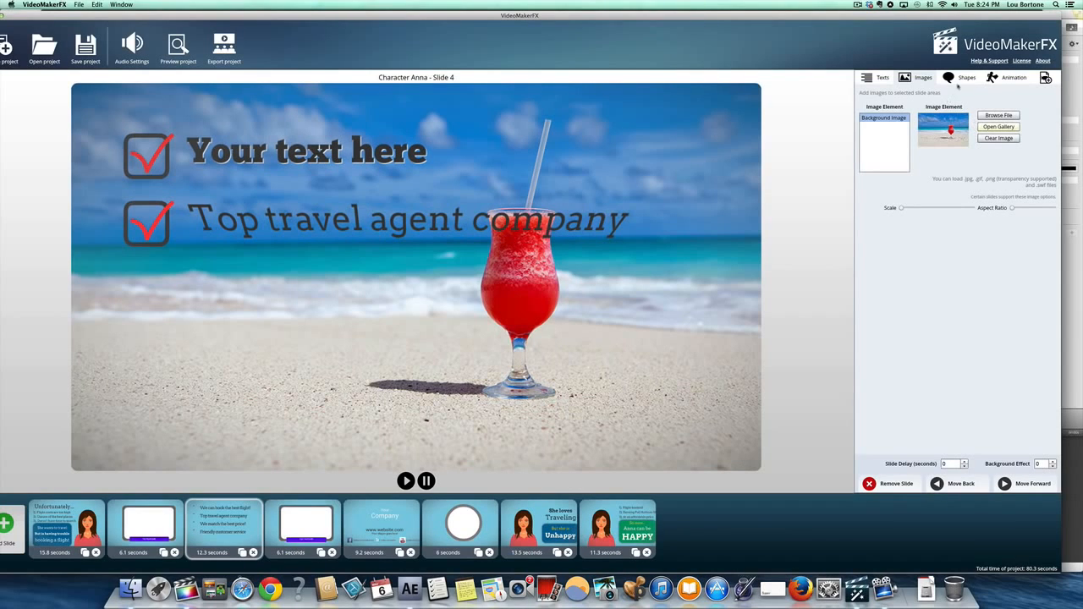
View the checklist slide's animation options and open the slide with the company name and website.
{"action": "left_click", "coordinate": [1008, 77]}
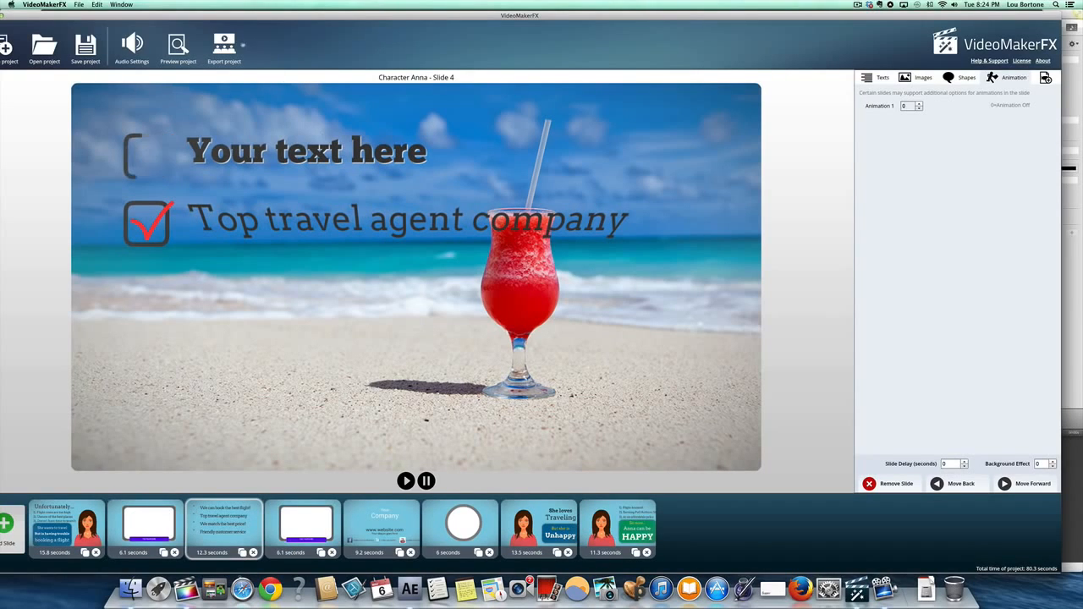
{"action": "left_click_drag", "start_coordinate": [211, 15], "coordinate": [222, 13]}
{"action": "left_click", "coordinate": [315, 526]}
{"action": "left_click", "coordinate": [395, 523]}
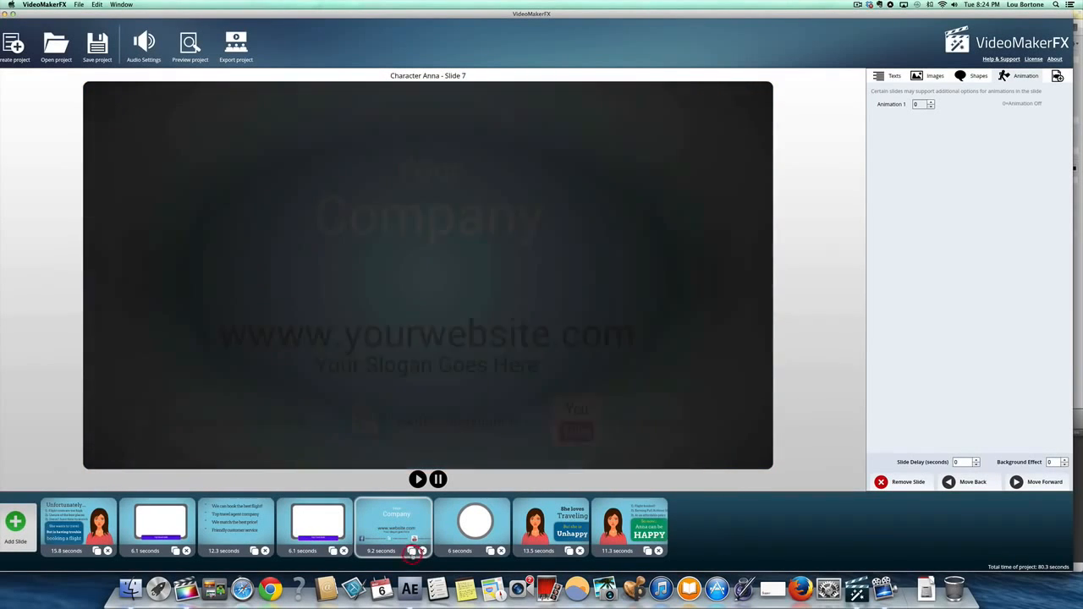
Duplicate the slide with the company name and website, and remove the extra copy from the slide strip.
{"action": "left_click", "coordinate": [412, 552]}
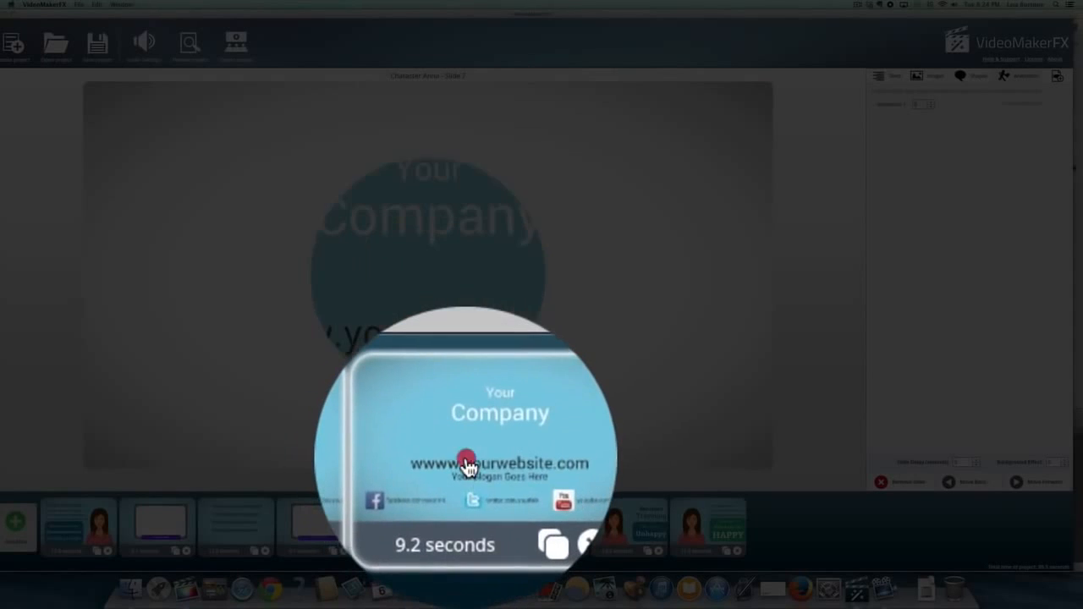
{"action": "left_click", "coordinate": [467, 525]}
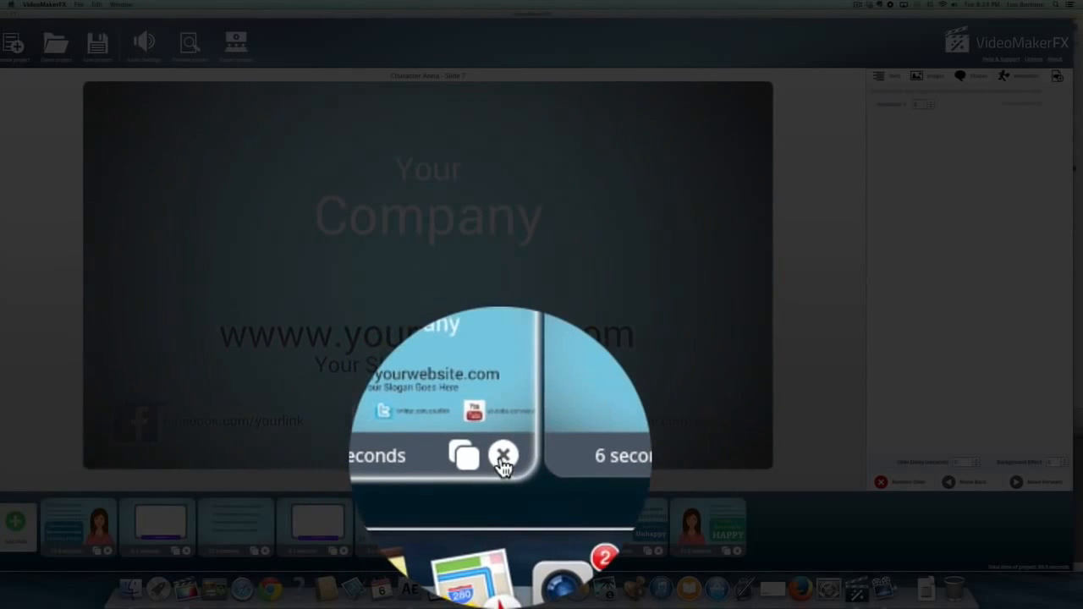
{"action": "left_click", "coordinate": [501, 551]}
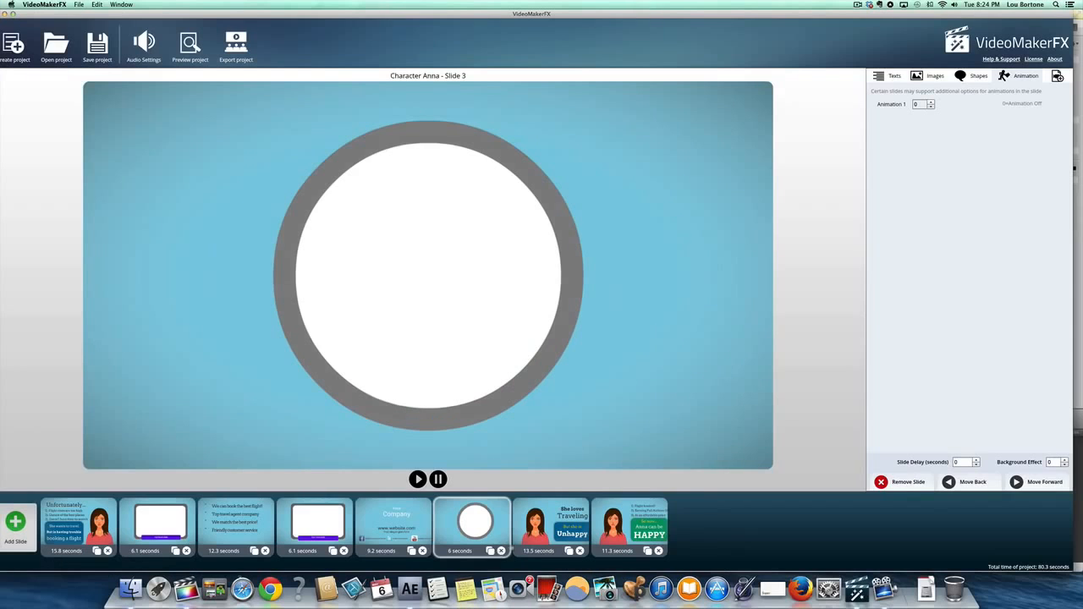
Move the "Anna can be HAPPY" slide ahead of the "Unhappy" slide and set its Animation 1 to 1.
{"action": "left_click_drag", "start_coordinate": [605, 526], "coordinate": [520, 525]}
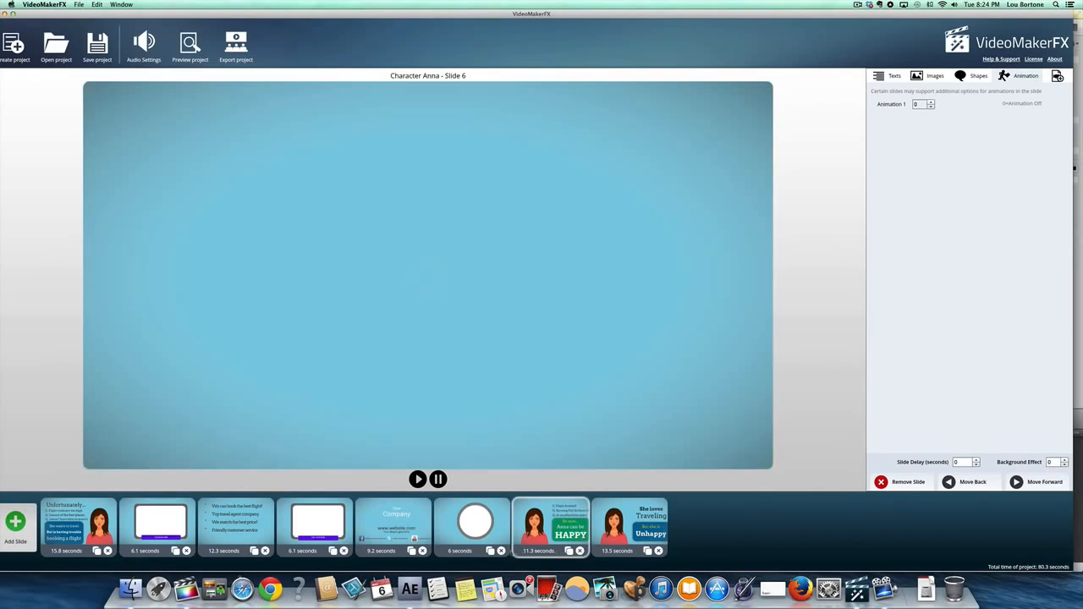
{"action": "left_click", "coordinate": [438, 480]}
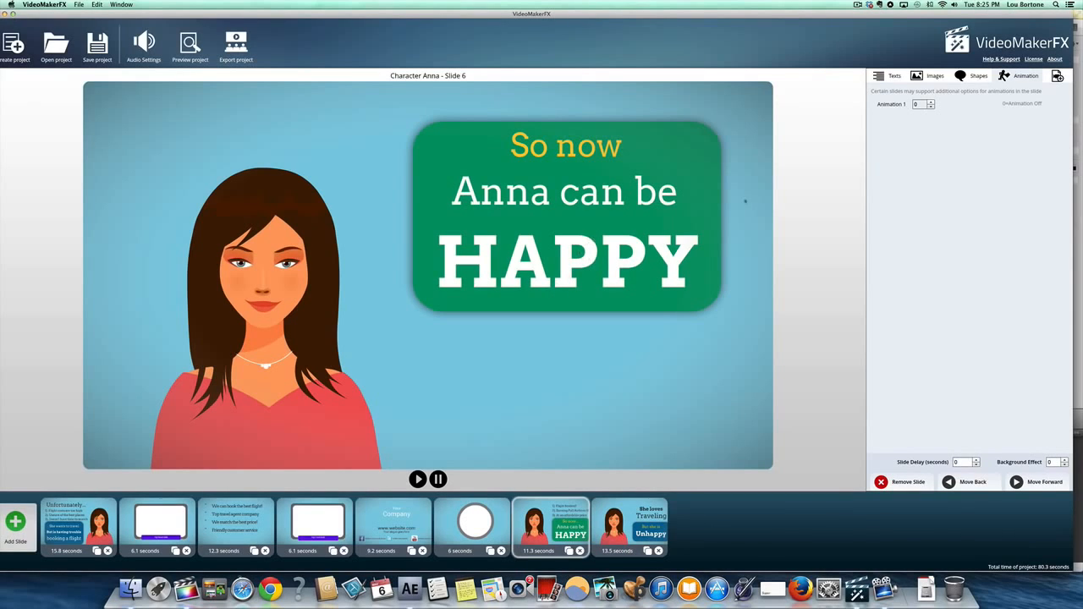
{"action": "left_click", "coordinate": [931, 102]}
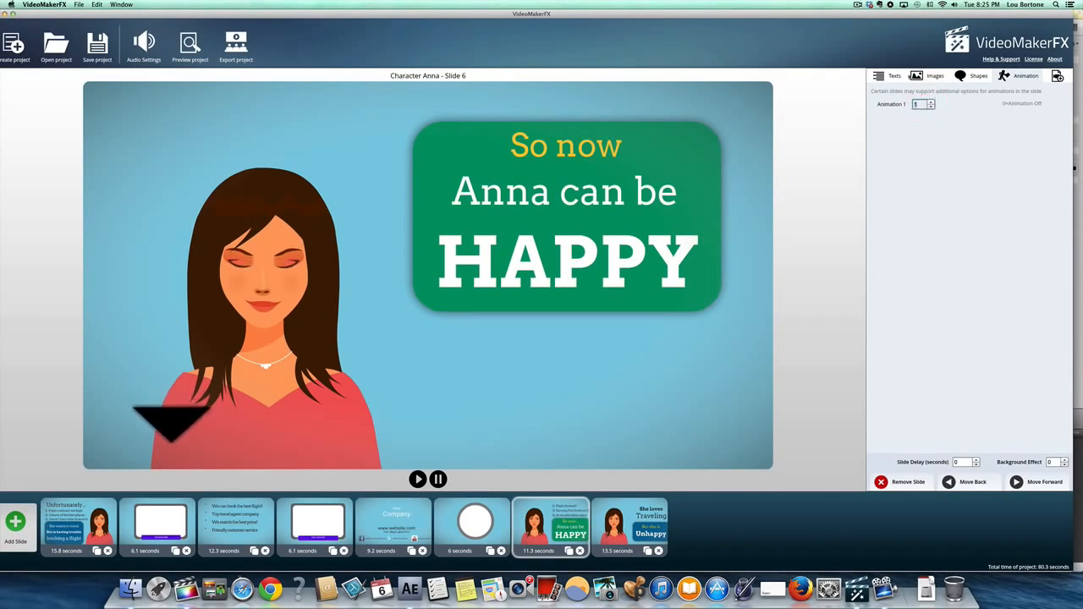
Set the text size of Text Area 1, "So now", to 75 on the "Anna can be HAPPY" slide.
{"action": "left_click", "coordinate": [893, 76]}
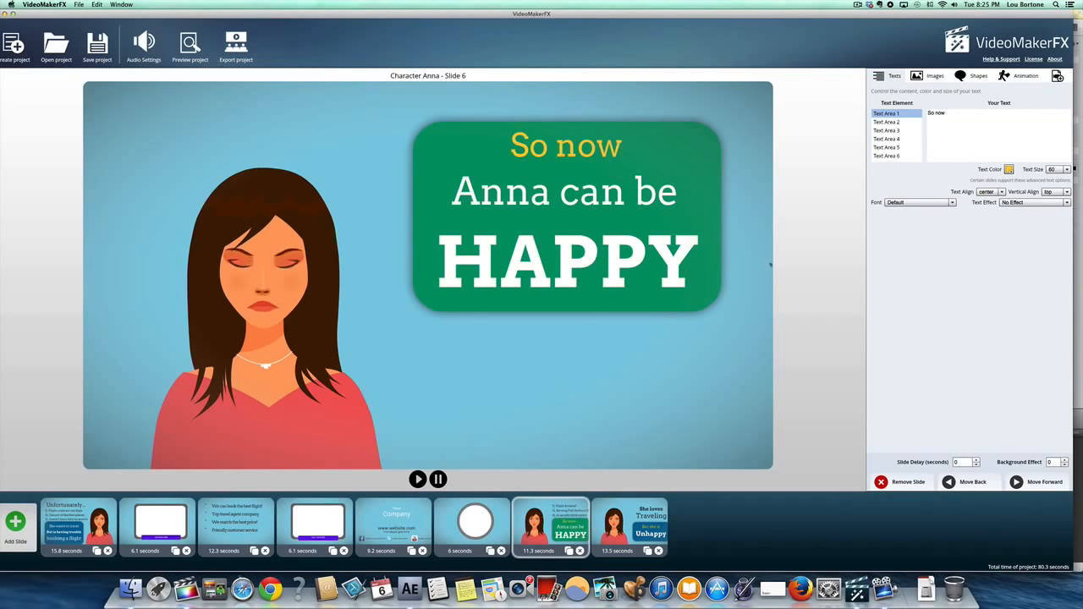
{"action": "left_click", "coordinate": [907, 113]}
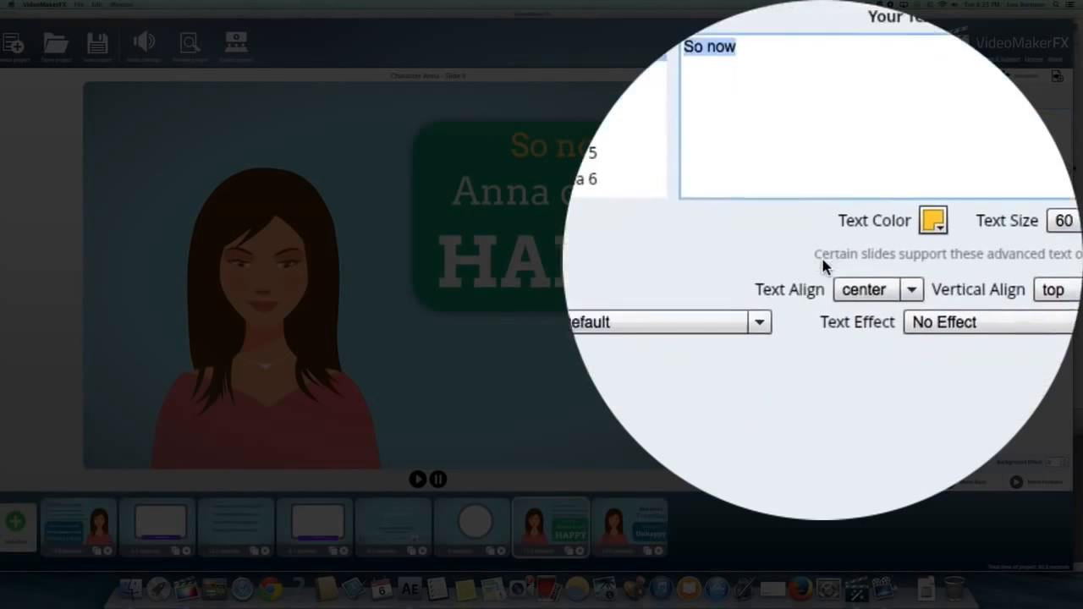
{"action": "left_click", "coordinate": [914, 202]}
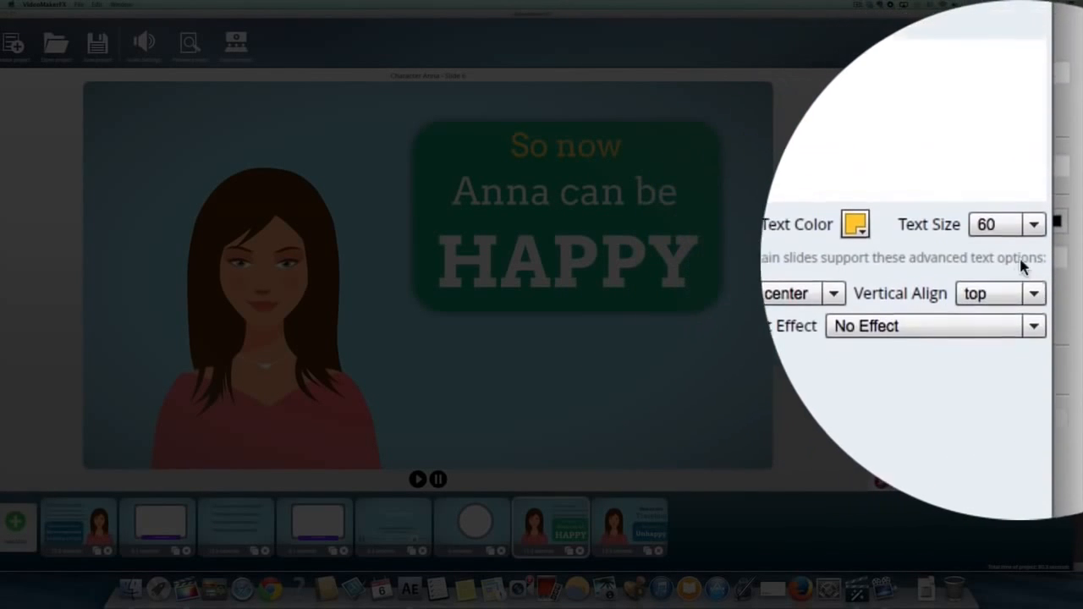
{"action": "left_click", "coordinate": [1035, 263]}
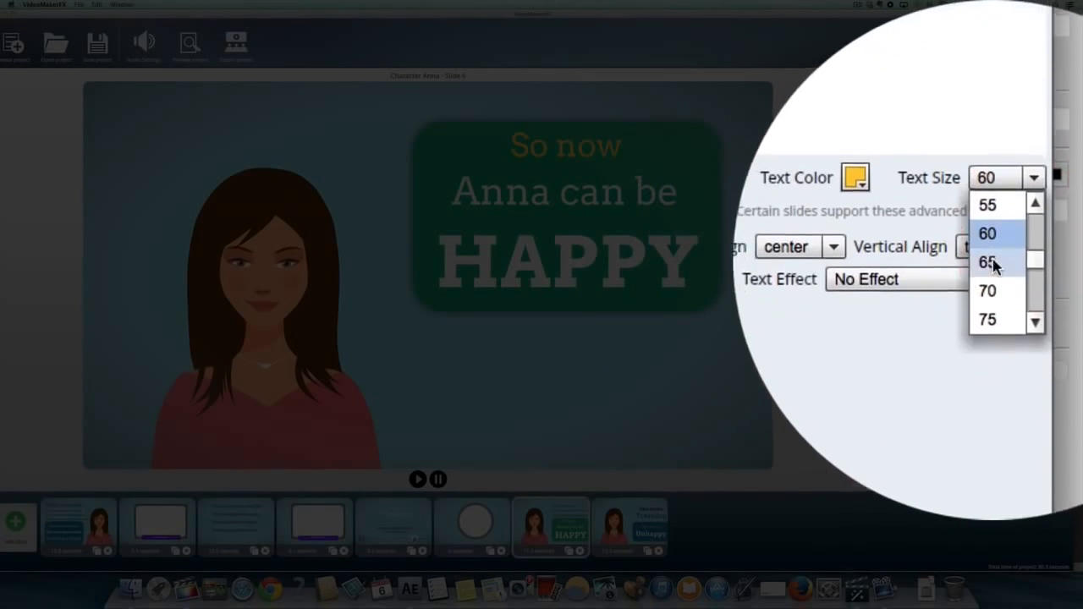
{"action": "left_click", "coordinate": [988, 404]}
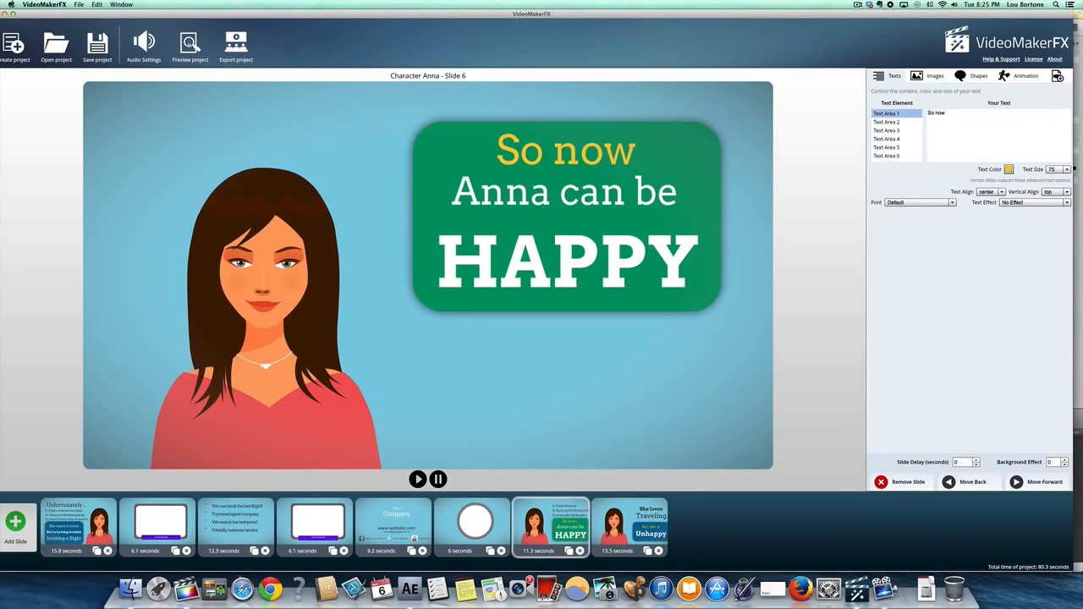
Preview the whole project and close the preview.
{"action": "left_click", "coordinate": [188, 42]}
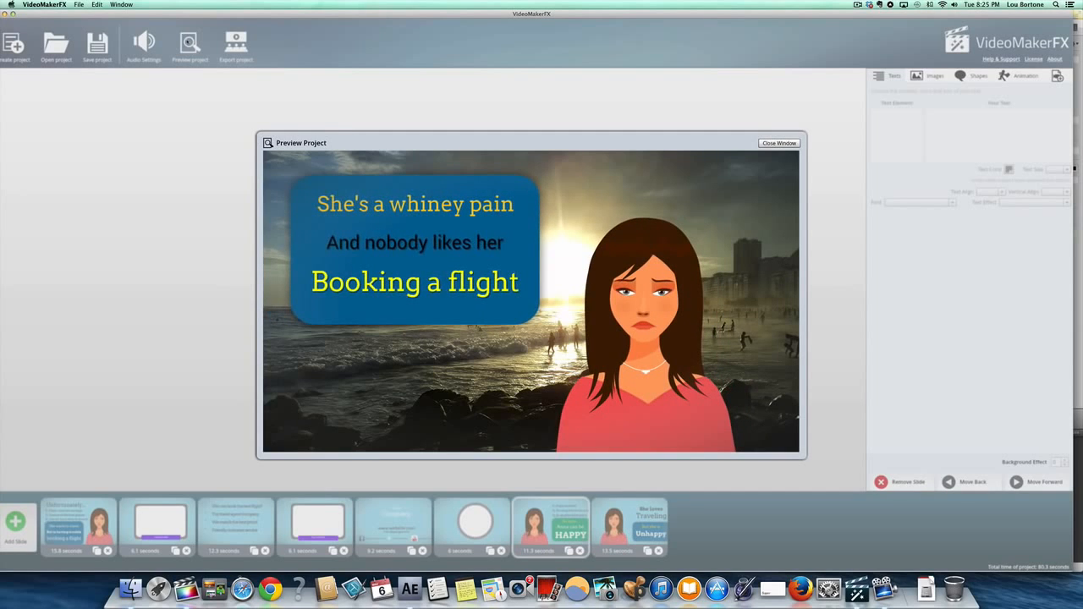
{"action": "left_click", "coordinate": [779, 143]}
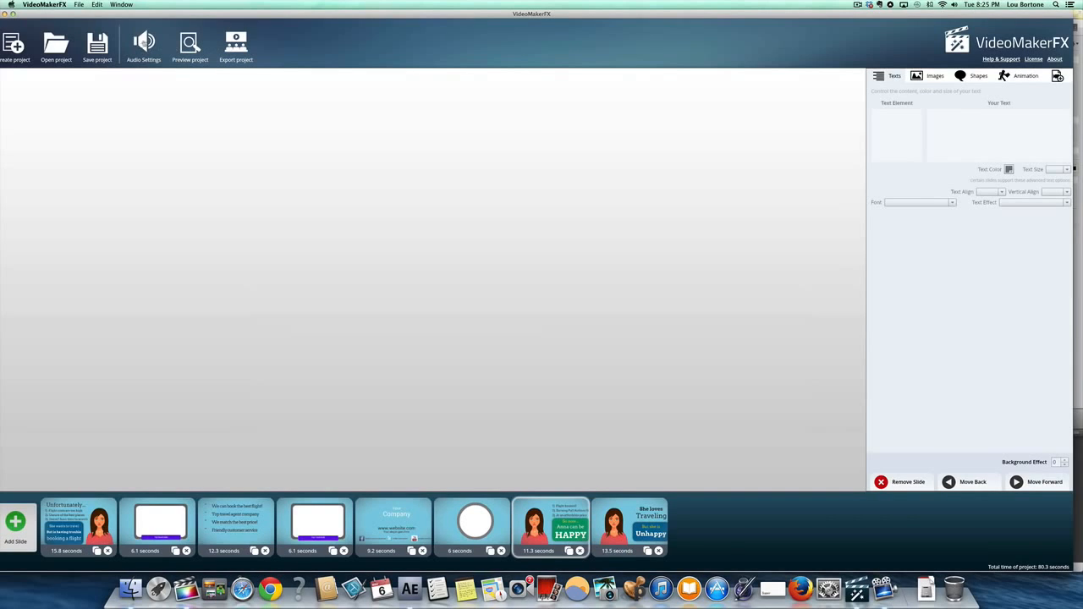
Enable music for the project's first audio track and sample A Day To Smile.mp3.
{"action": "left_click", "coordinate": [143, 43]}
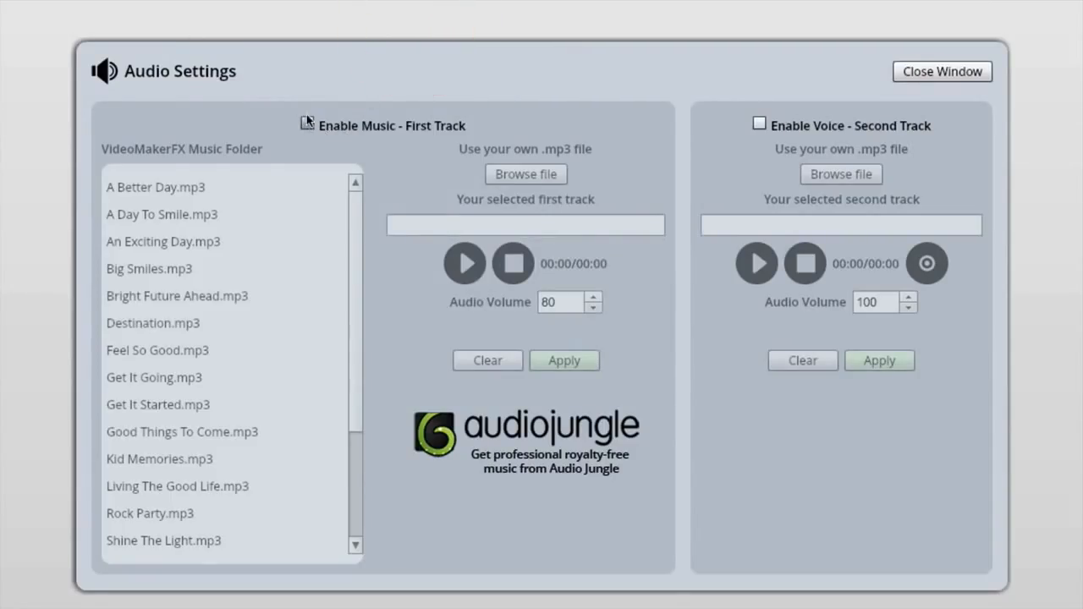
{"action": "left_click", "coordinate": [306, 123]}
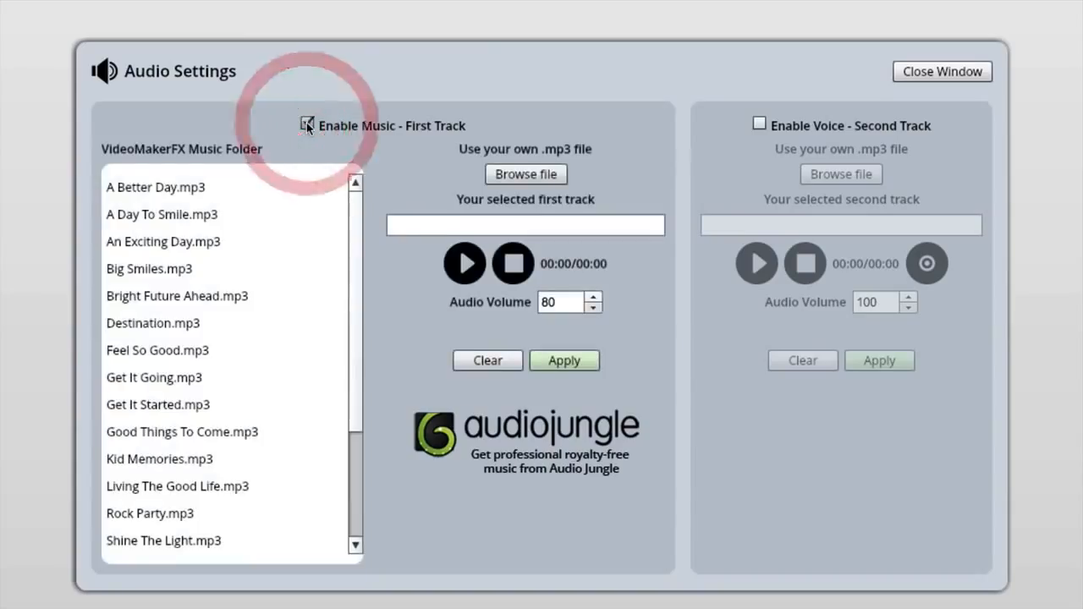
{"action": "left_click", "coordinate": [172, 216]}
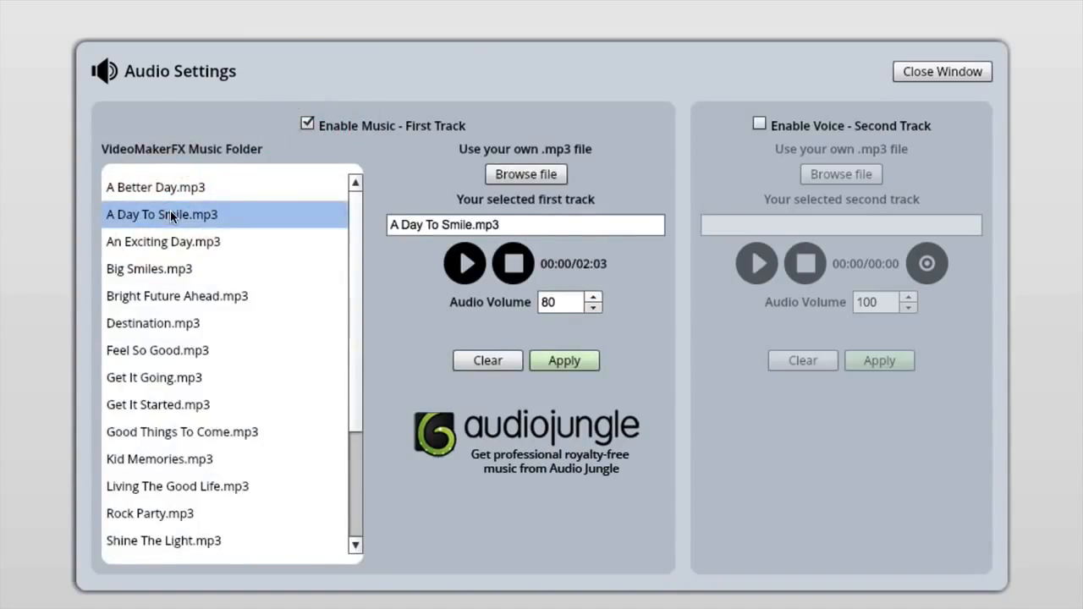
{"action": "left_click", "coordinate": [467, 264]}
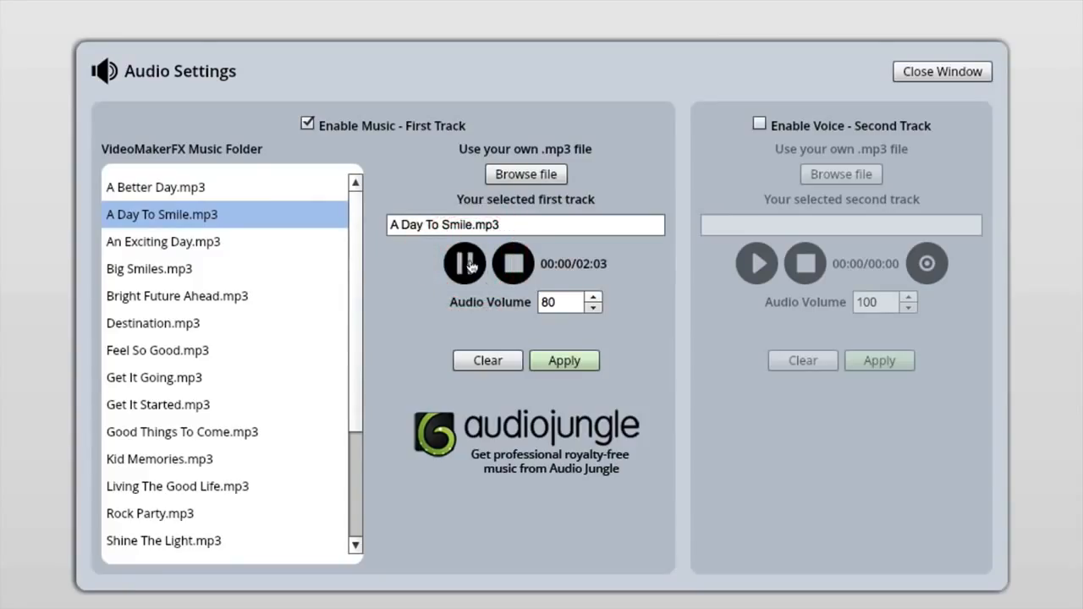
Sample An Exciting Day.mp3, Feel So Good.mp3 and Get It Started.mp3 from the VideoMakerFX music folder.
{"action": "left_click", "coordinate": [157, 241]}
{"action": "left_click", "coordinate": [470, 268]}
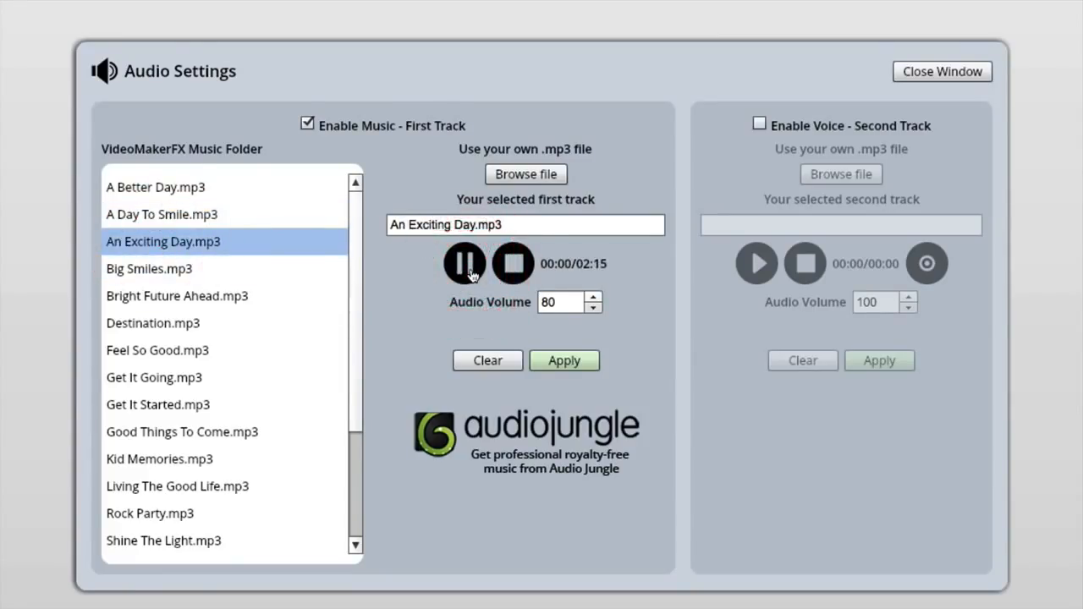
{"action": "left_click", "coordinate": [160, 349]}
{"action": "left_click", "coordinate": [465, 269]}
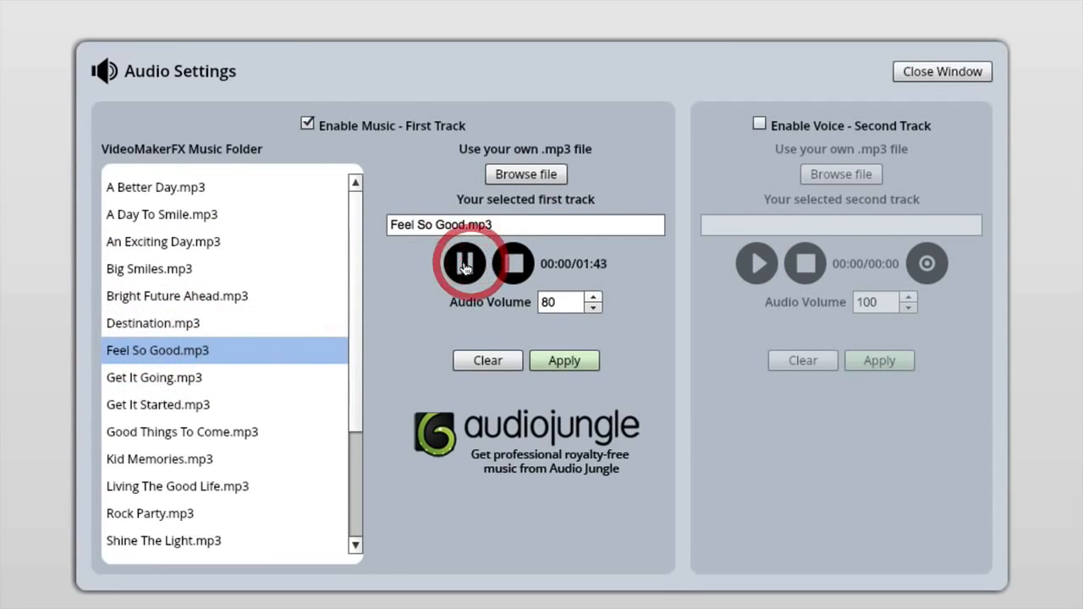
{"action": "left_click", "coordinate": [175, 408]}
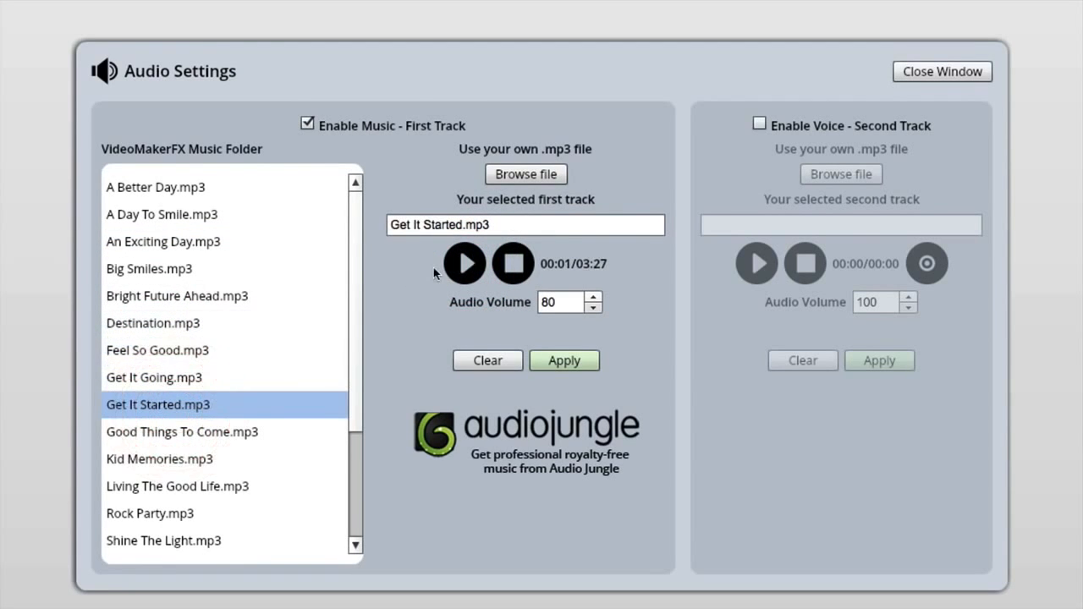
{"action": "left_click", "coordinate": [464, 269]}
Listen to Living The Good Life.mp3, look through the remaining tracks, and apply it as the first track.
{"action": "left_click", "coordinate": [169, 459]}
{"action": "left_click", "coordinate": [175, 484]}
{"action": "left_click", "coordinate": [464, 264]}
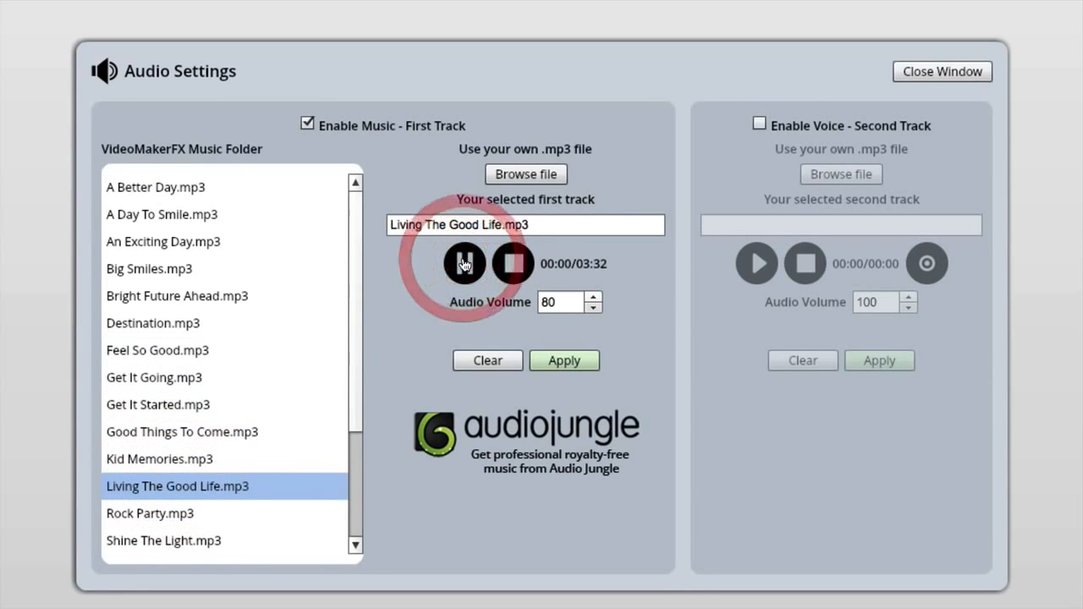
{"action": "left_click", "coordinate": [359, 457]}
{"action": "left_click", "coordinate": [356, 538]}
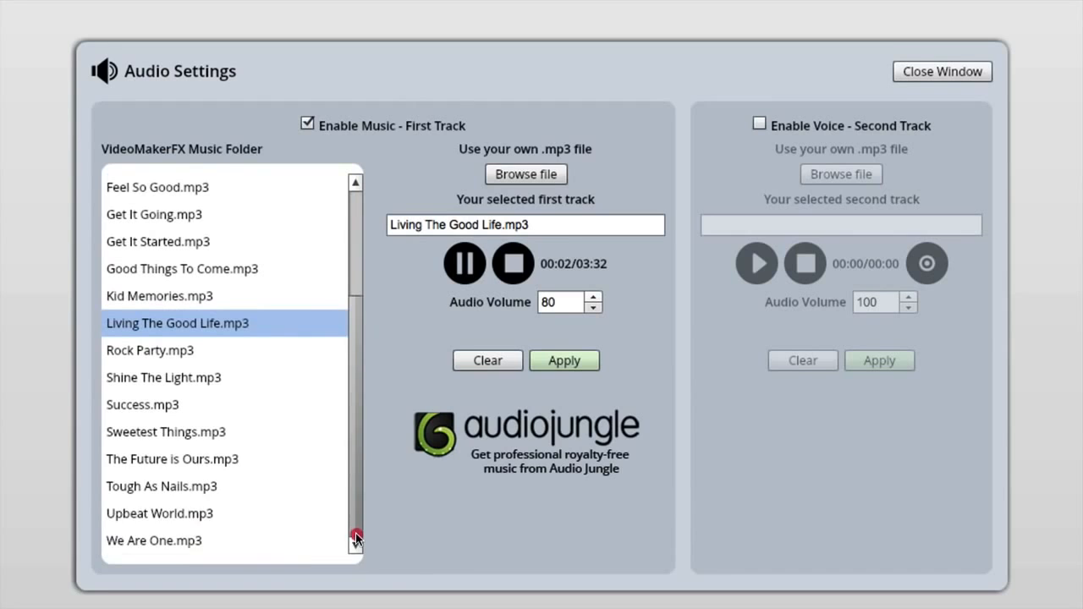
{"action": "left_click", "coordinate": [464, 270]}
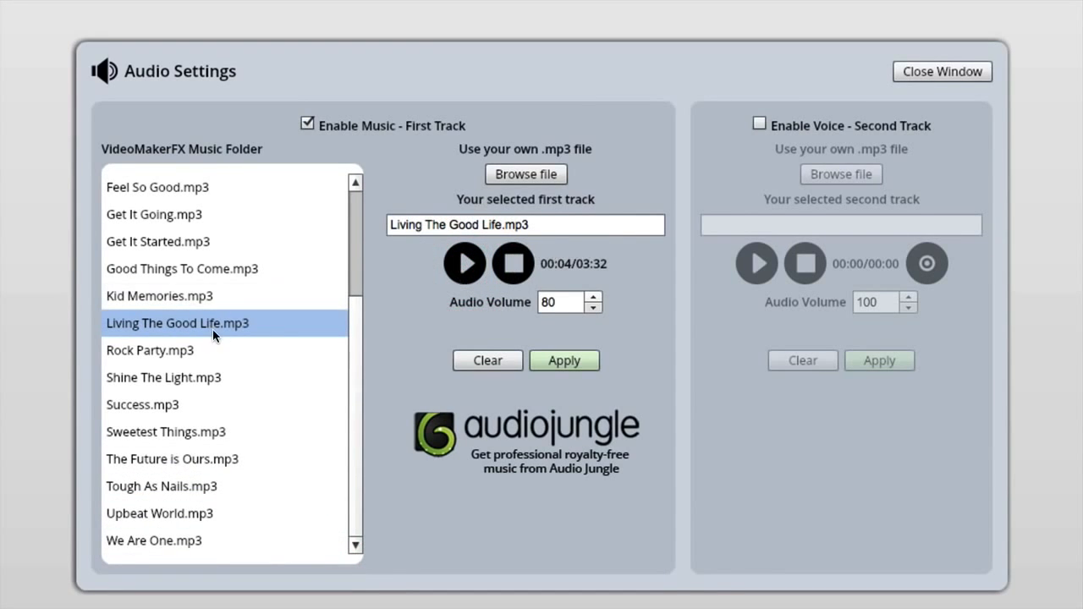
{"action": "left_click", "coordinate": [556, 360]}
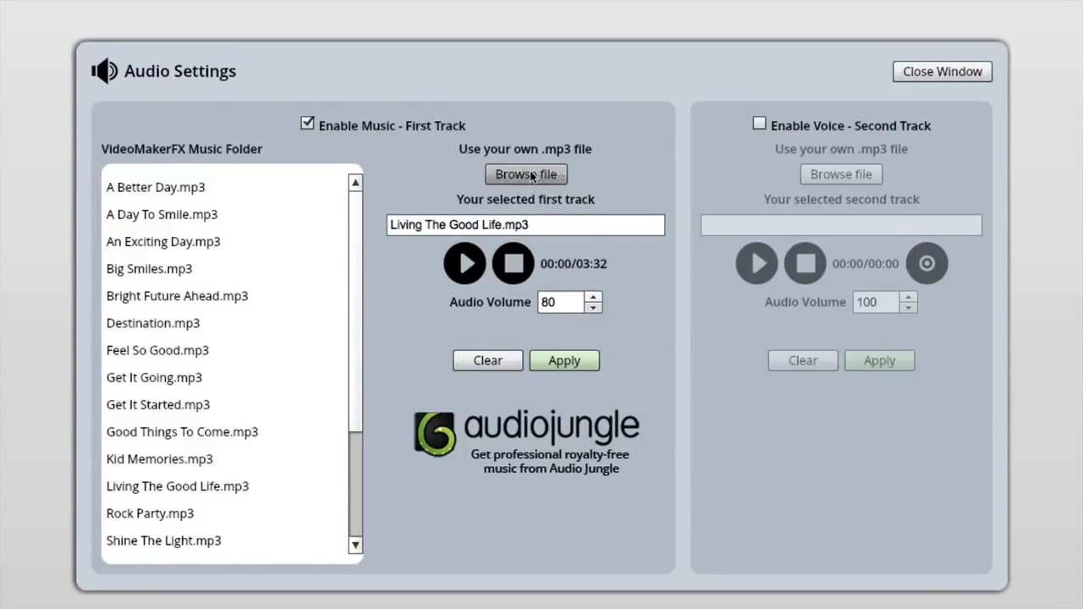
Enable voice for the second audio track and close the audio settings.
{"action": "left_click", "coordinate": [760, 123]}
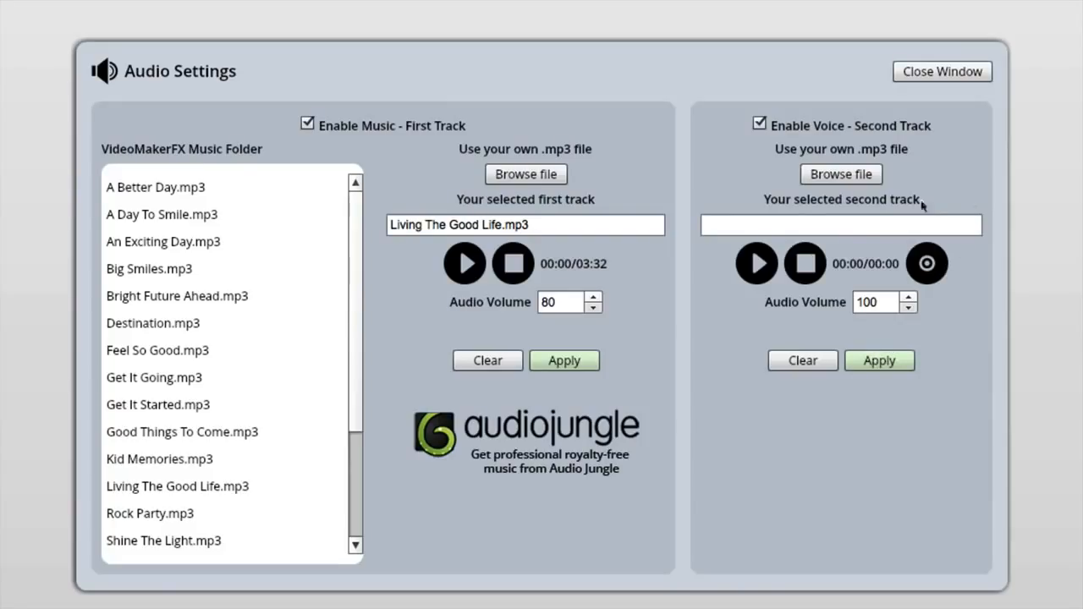
{"action": "left_click", "coordinate": [947, 74]}
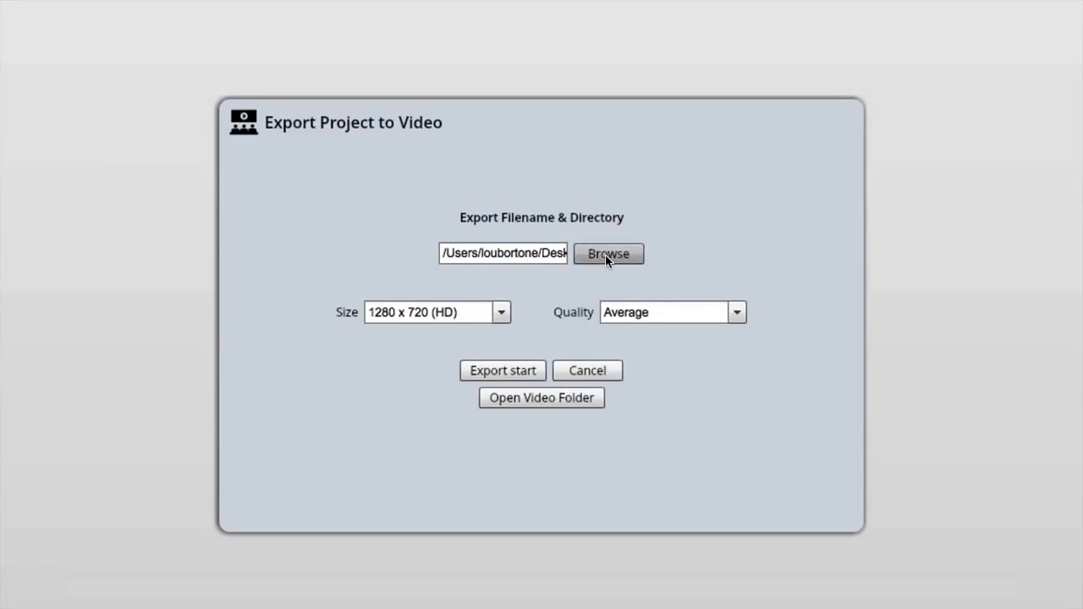
View the size and quality options for exporting the project to video.
{"action": "left_click", "coordinate": [501, 312]}
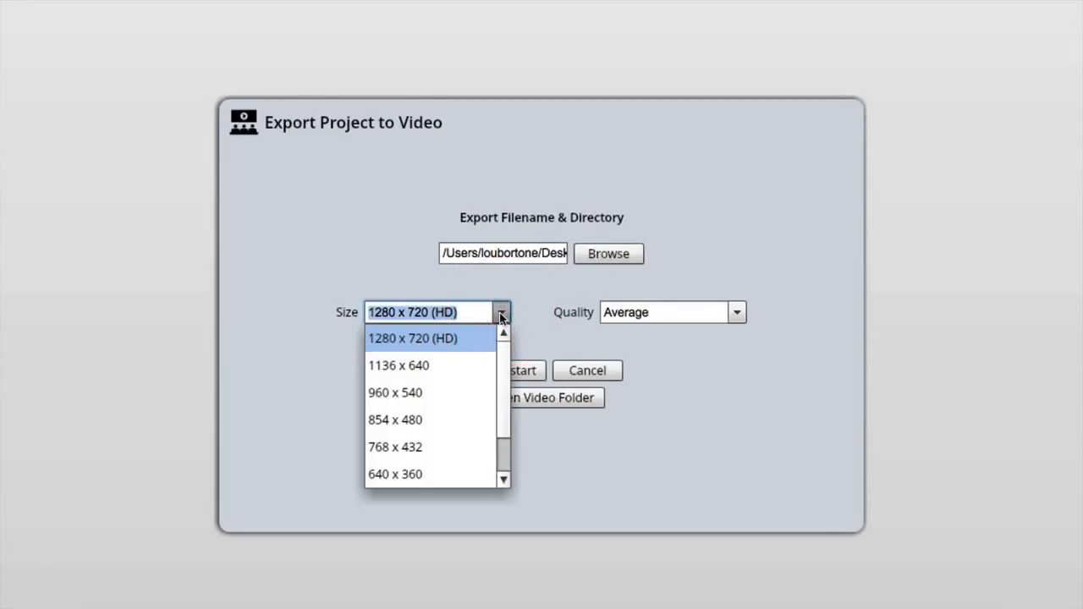
{"action": "left_click", "coordinate": [738, 312]}
{"action": "left_click", "coordinate": [791, 243]}
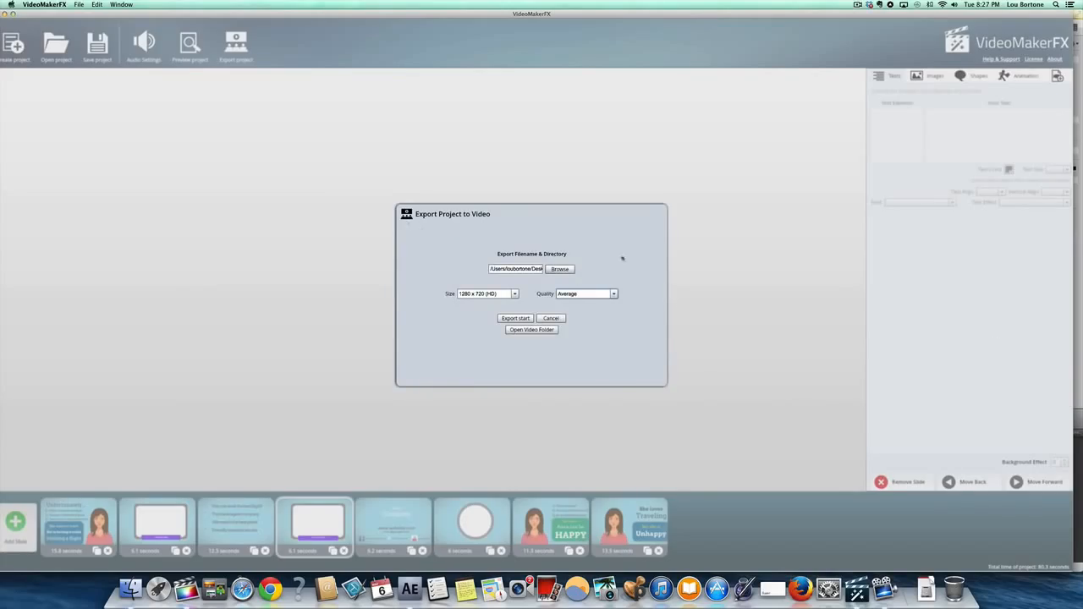
{"action": "left_click", "coordinate": [707, 232]}
Switch to After Effects and look through the Frame 10, Frame 01 and Frame 22 compositions at different times.
{"action": "left_click_drag", "start_coordinate": [500, 13], "coordinate": [524, 210]}
{"action": "left_click", "coordinate": [31, 78]}
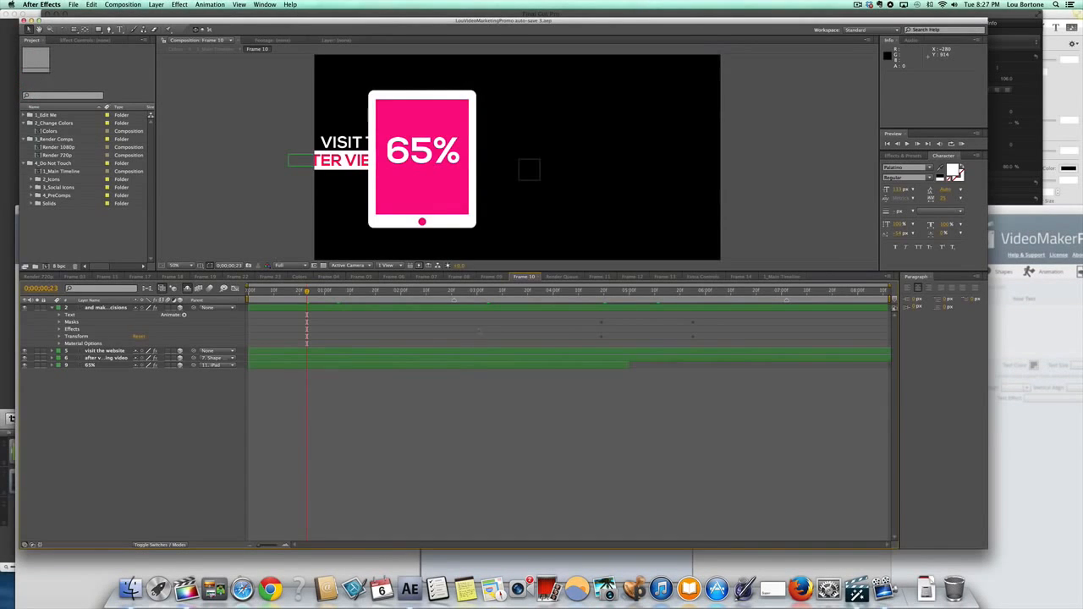
{"action": "left_click", "coordinate": [474, 294]}
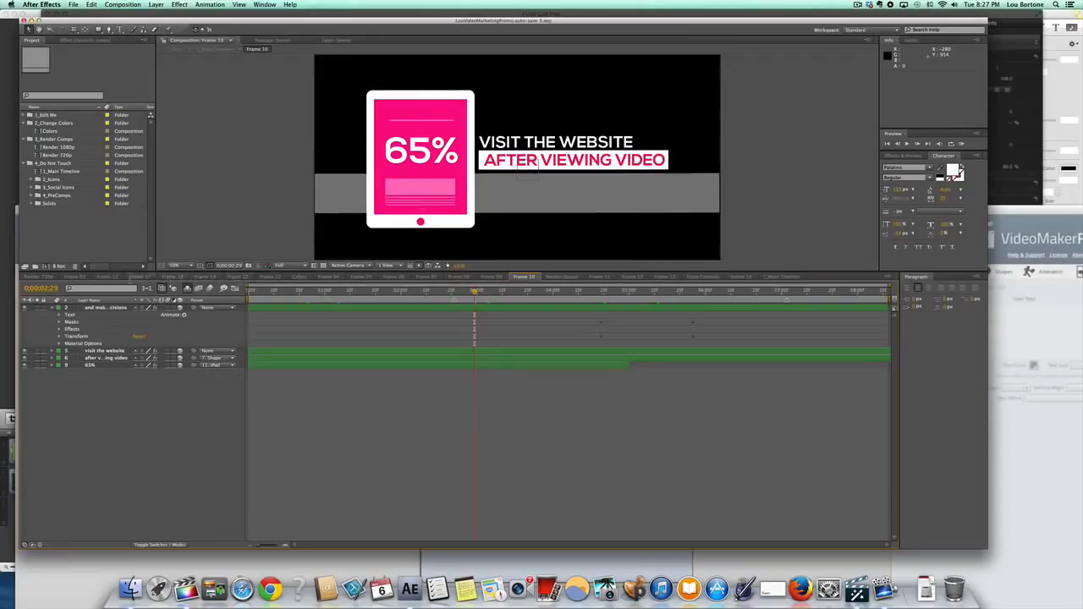
{"action": "left_click", "coordinate": [73, 278]}
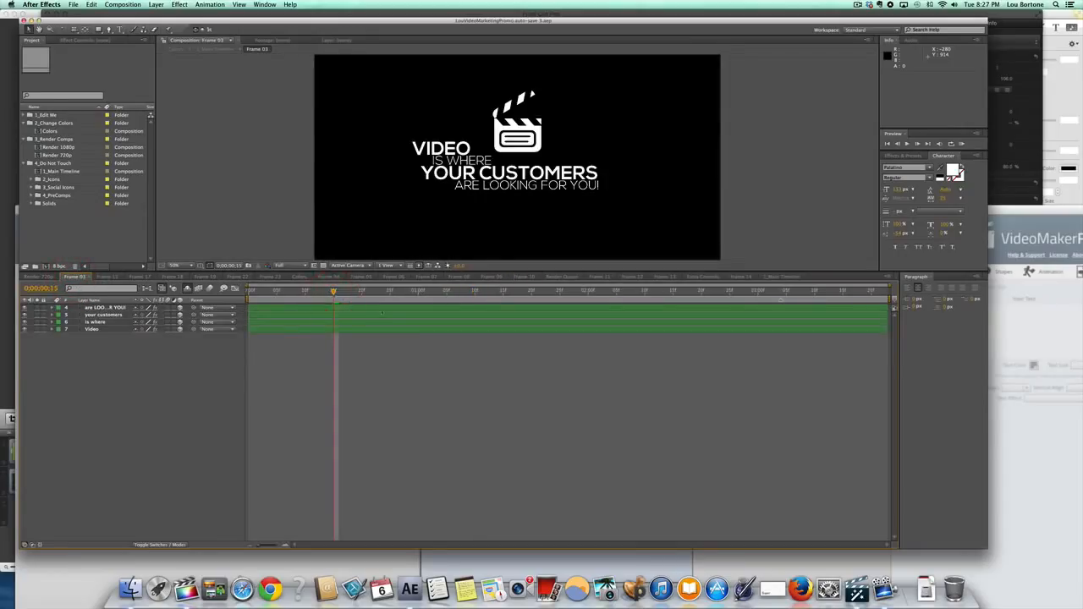
{"action": "left_click", "coordinate": [236, 276]}
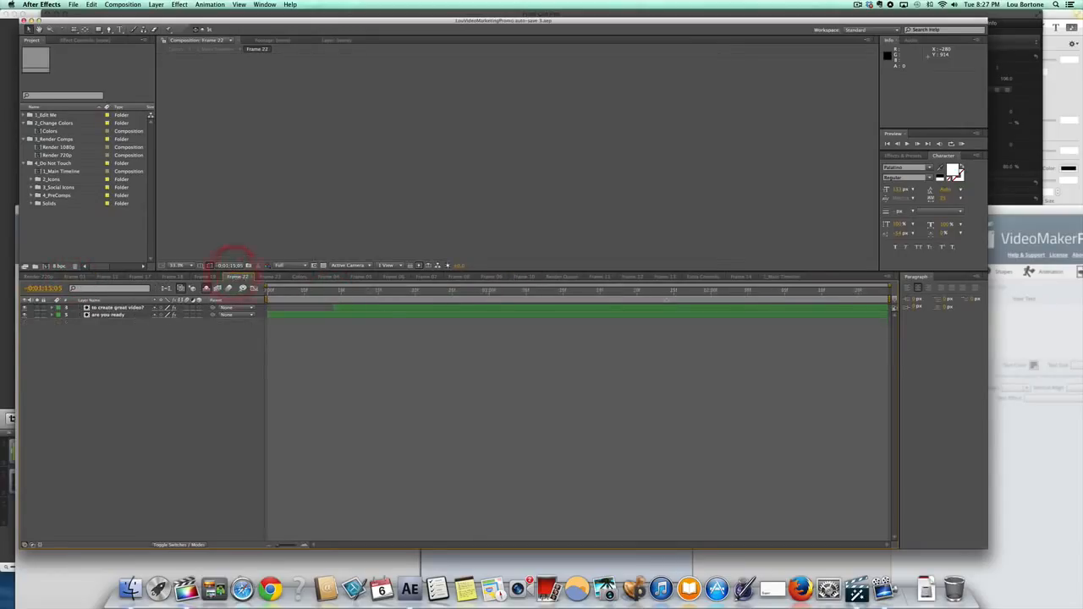
{"action": "left_click", "coordinate": [386, 294]}
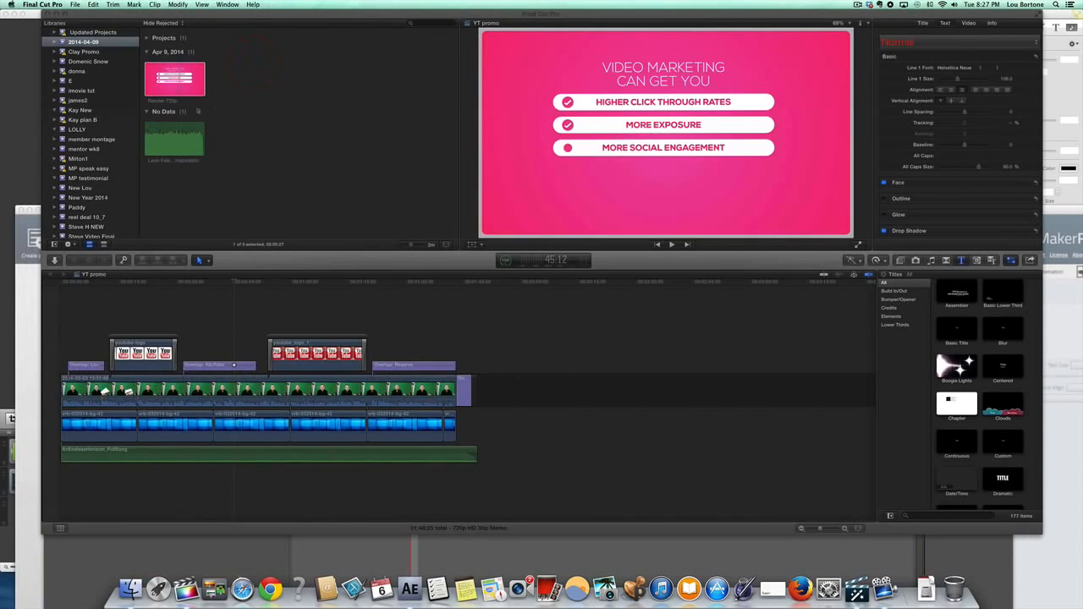
Look at the YT promo project's timeline in Final Cut Pro.
{"action": "left_click", "coordinate": [339, 277]}
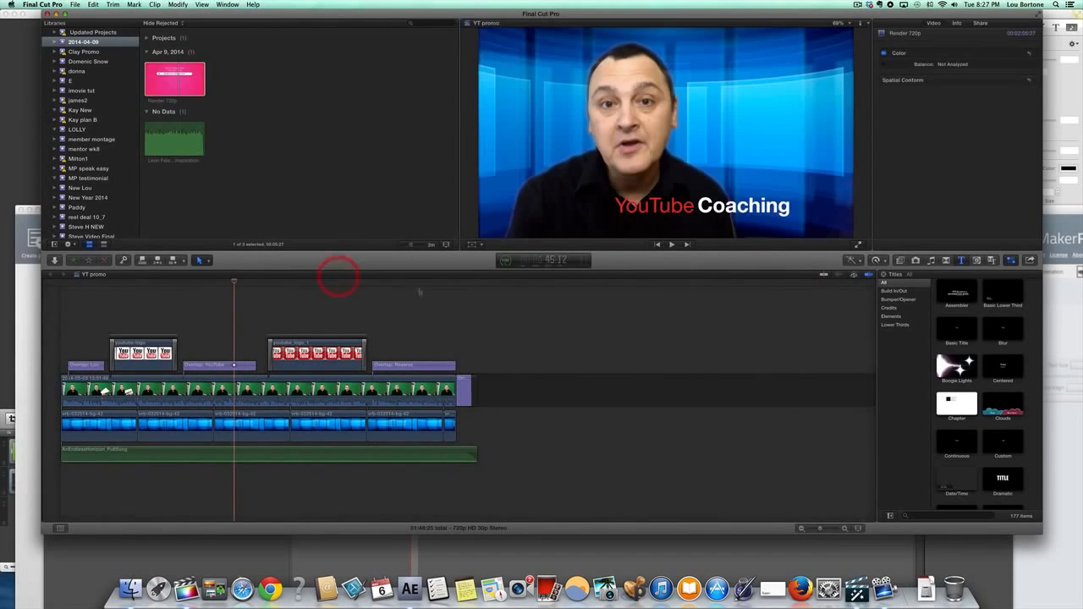
{"action": "left_click", "coordinate": [418, 282]}
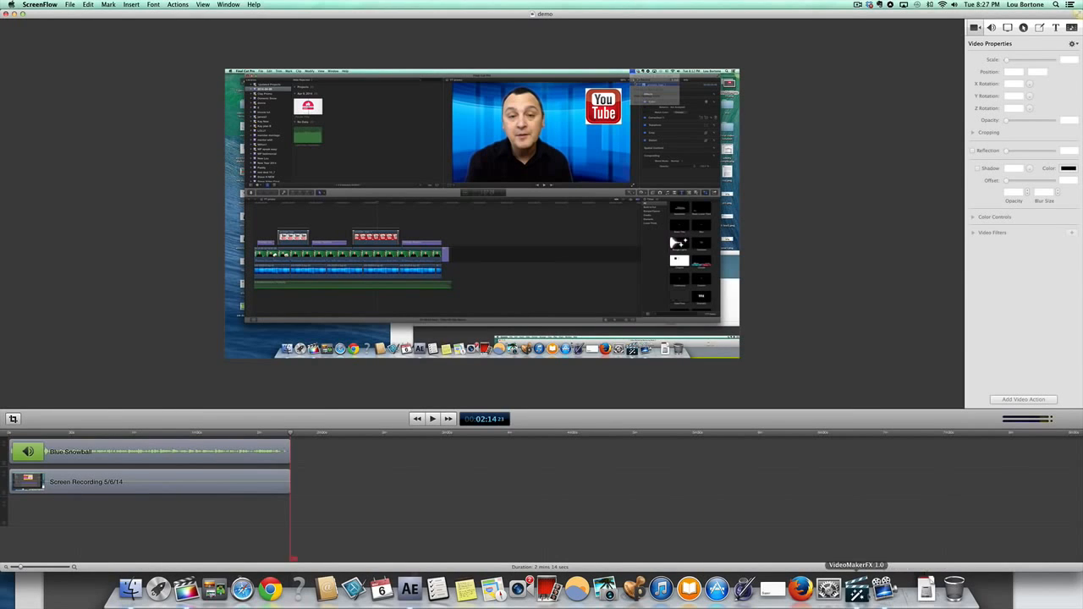
Switch to VideoMakerFX, reposition its window and cancel the project's video export.
{"action": "left_click", "coordinate": [858, 588]}
{"action": "left_click_drag", "start_coordinate": [471, 214], "coordinate": [480, 24]}
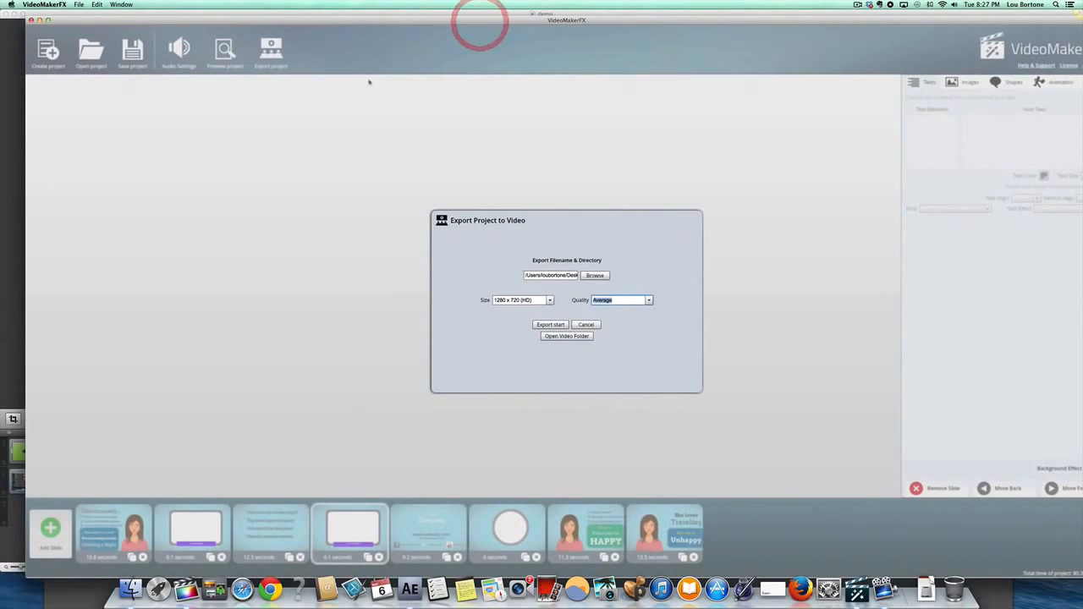
{"action": "left_click", "coordinate": [583, 324]}
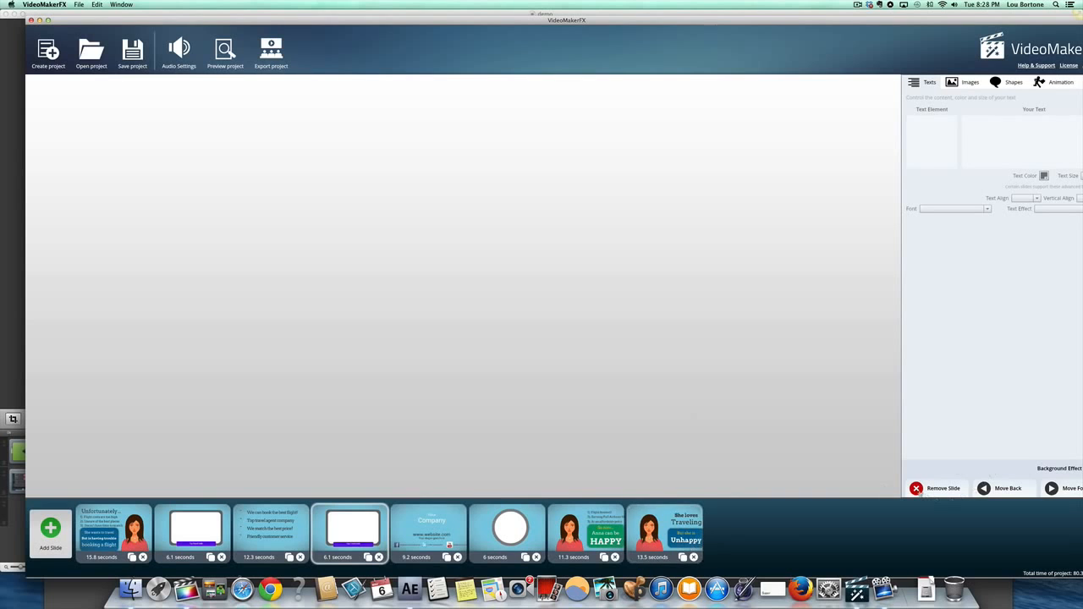
Remove all the existing slides from the project so that the slide strip is empty.
{"action": "left_click", "coordinate": [935, 489]}
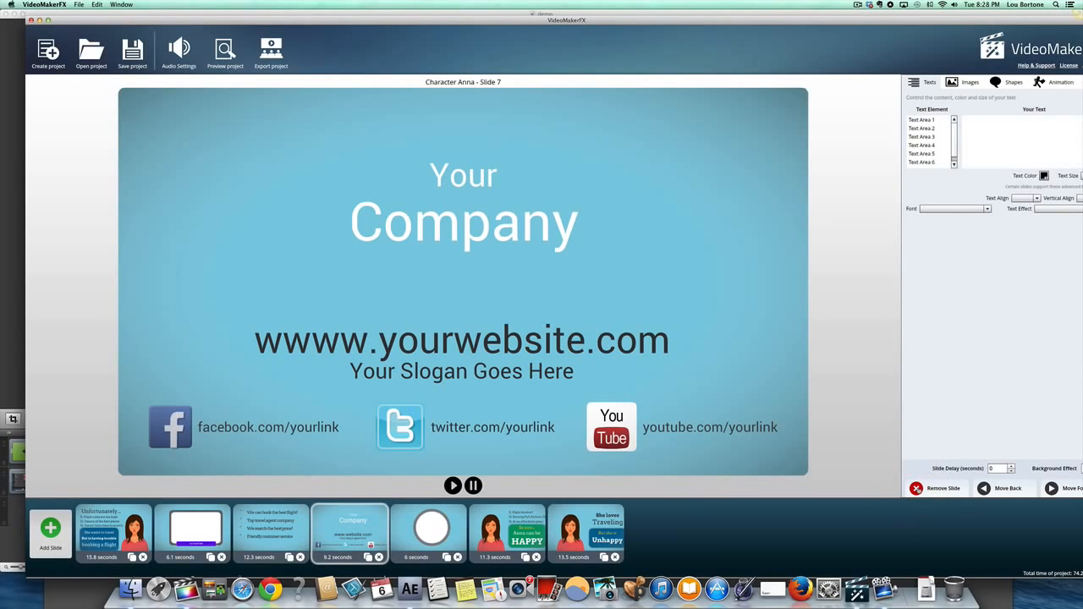
{"action": "left_click", "coordinate": [919, 487]}
{"action": "left_click", "coordinate": [919, 488]}
{"action": "left_click", "coordinate": [919, 488]}
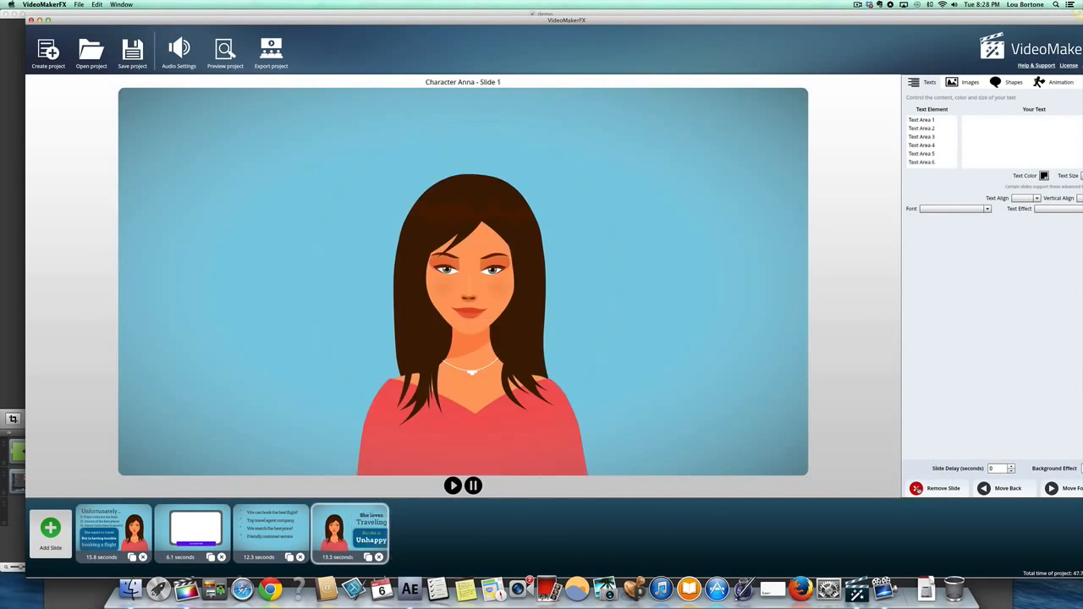
{"action": "left_click", "coordinate": [919, 488]}
{"action": "left_click", "coordinate": [918, 489]}
{"action": "left_click", "coordinate": [918, 488]}
{"action": "left_click", "coordinate": [918, 488]}
{"action": "left_click", "coordinate": [917, 488]}
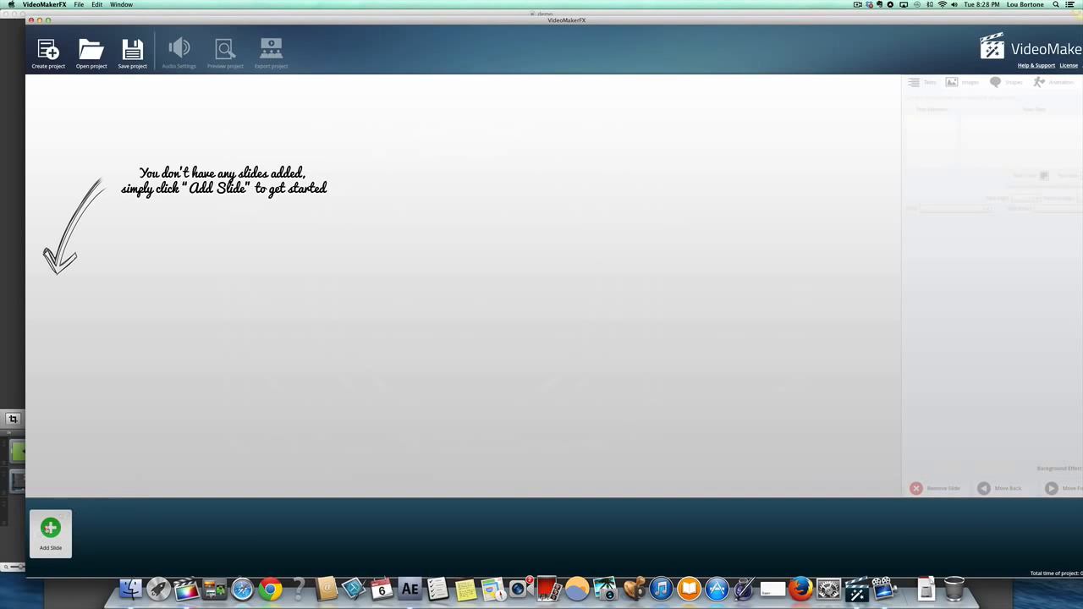
Add all slides of the -ESSENTIALS - Whiteboard I theme to the project and look through them.
{"action": "left_click", "coordinate": [50, 532]}
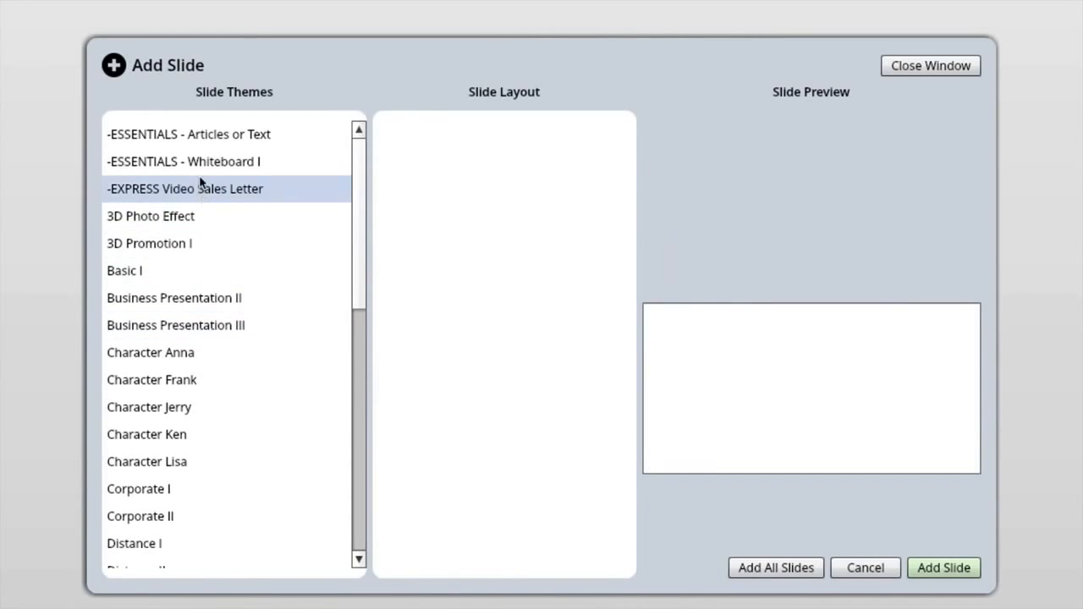
{"action": "left_click", "coordinate": [202, 163]}
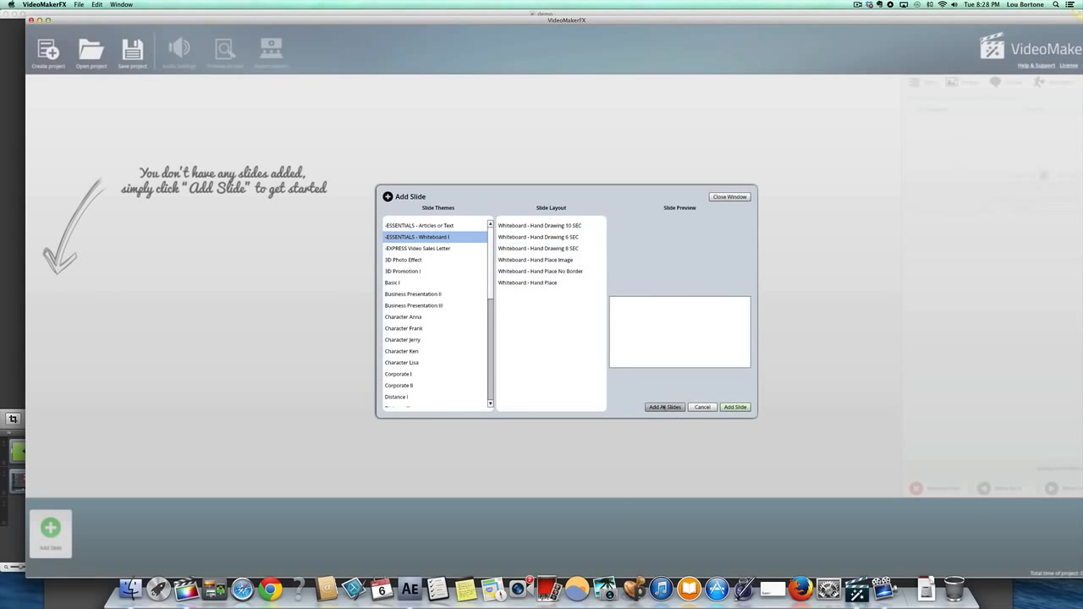
{"action": "left_click", "coordinate": [664, 407]}
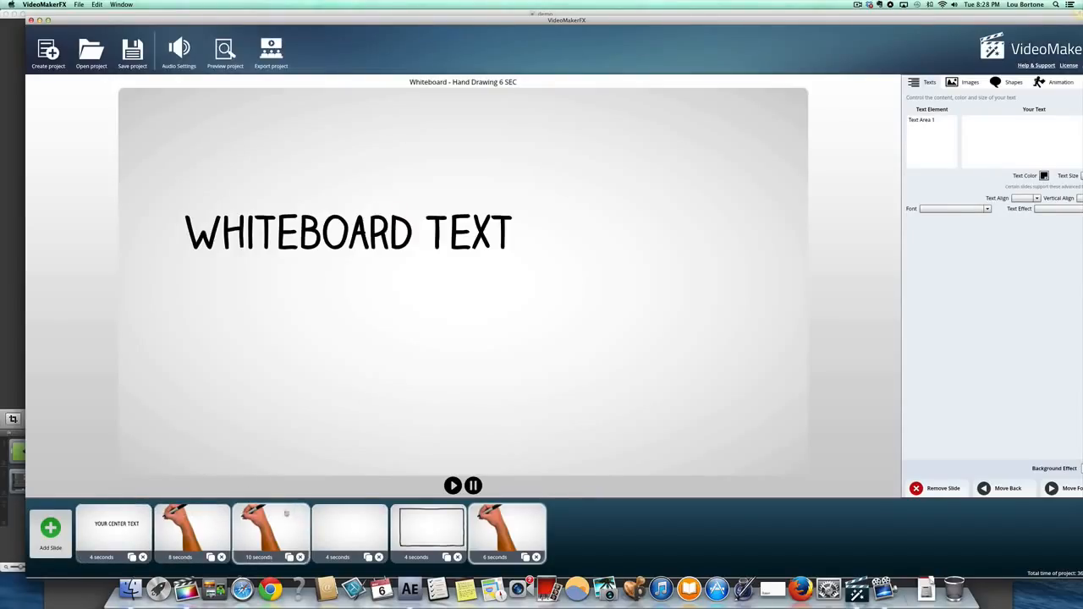
{"action": "left_click", "coordinate": [127, 520]}
{"action": "left_click", "coordinate": [195, 529]}
{"action": "left_click", "coordinate": [343, 529]}
{"action": "left_click", "coordinate": [402, 526]}
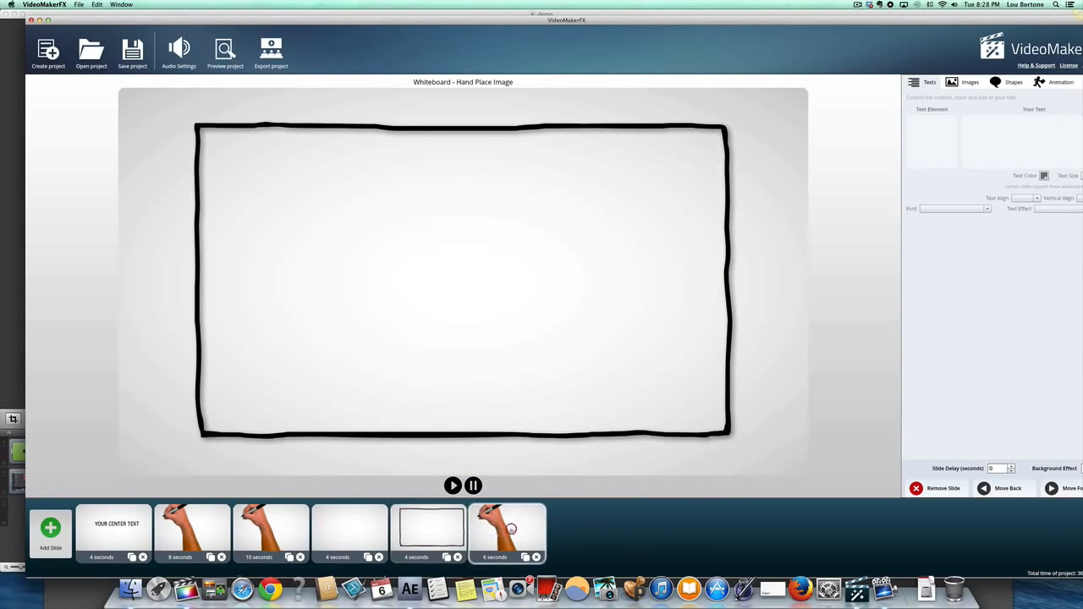
Replace the contents of Text Area 1 on the Whiteboard - Hand Drawing 6 SEC slide with "Kick ass".
{"action": "left_click", "coordinate": [509, 529]}
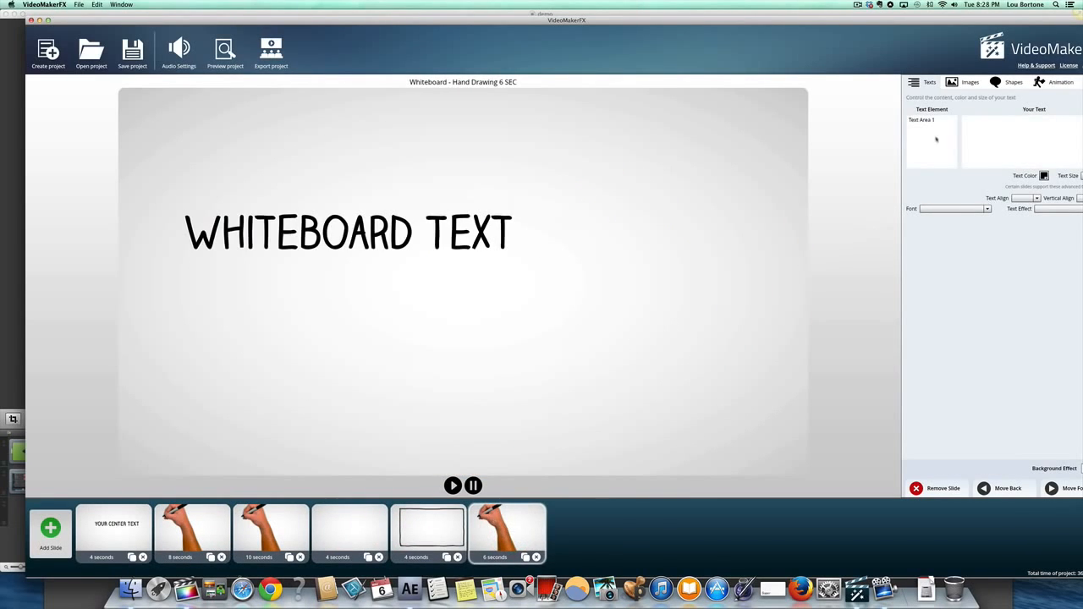
{"action": "left_click", "coordinate": [937, 121]}
{"action": "left_click", "coordinate": [1008, 121]}
{"action": "left_click_drag", "start_coordinate": [1001, 122], "coordinate": [930, 118]}
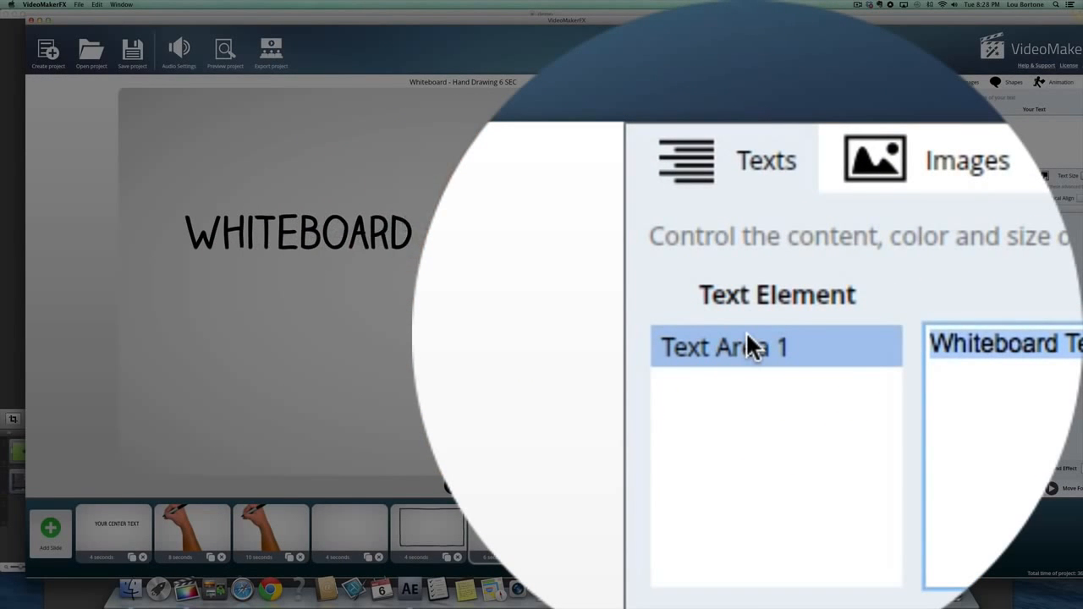
{"action": "type", "text": "Kick"}
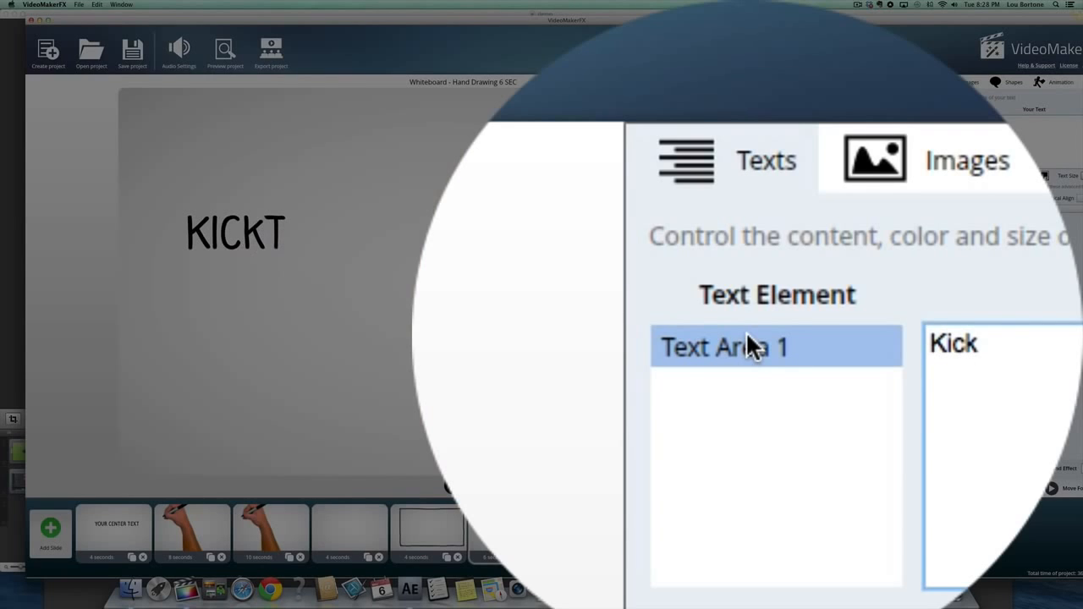
{"action": "key", "text": "BackSpace"}
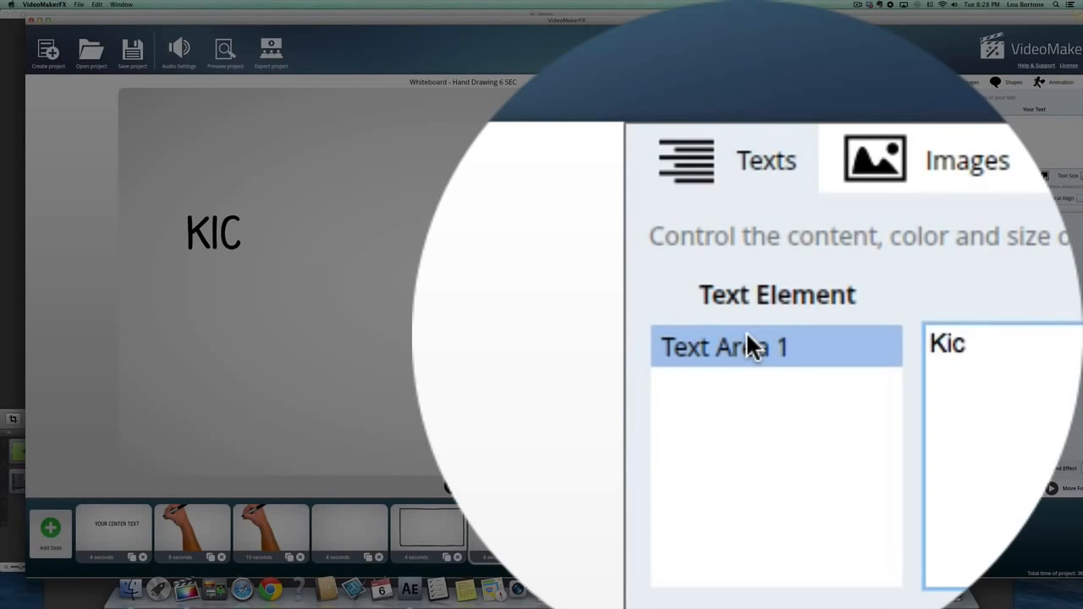
{"action": "type", "text": "k ass"}
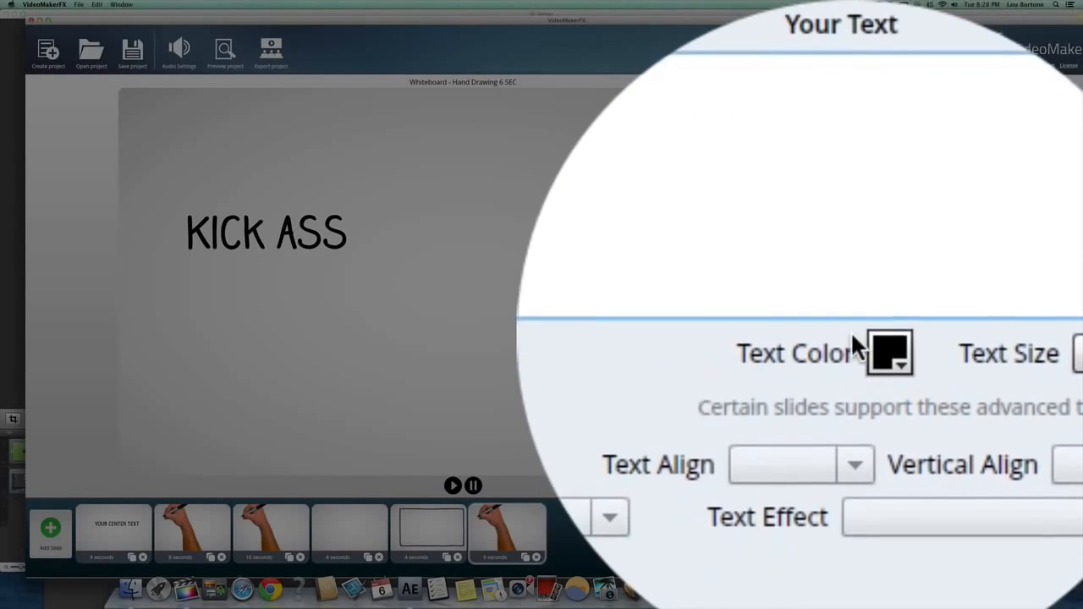
Set the text color of the "Kick ass" text to blue 3300CC.
{"action": "left_click", "coordinate": [889, 363]}
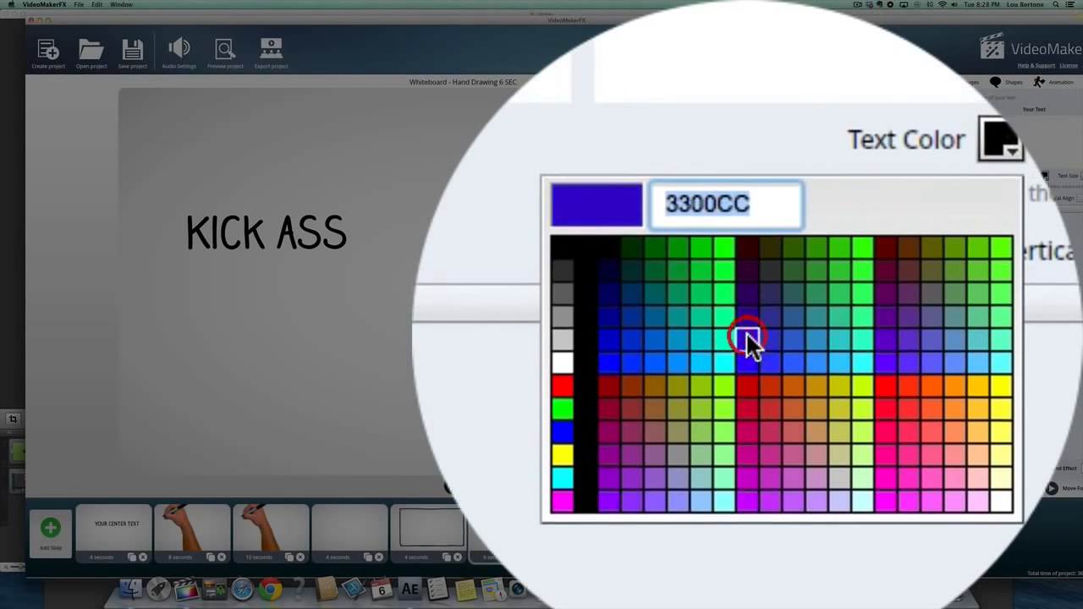
{"action": "left_click", "coordinate": [746, 334]}
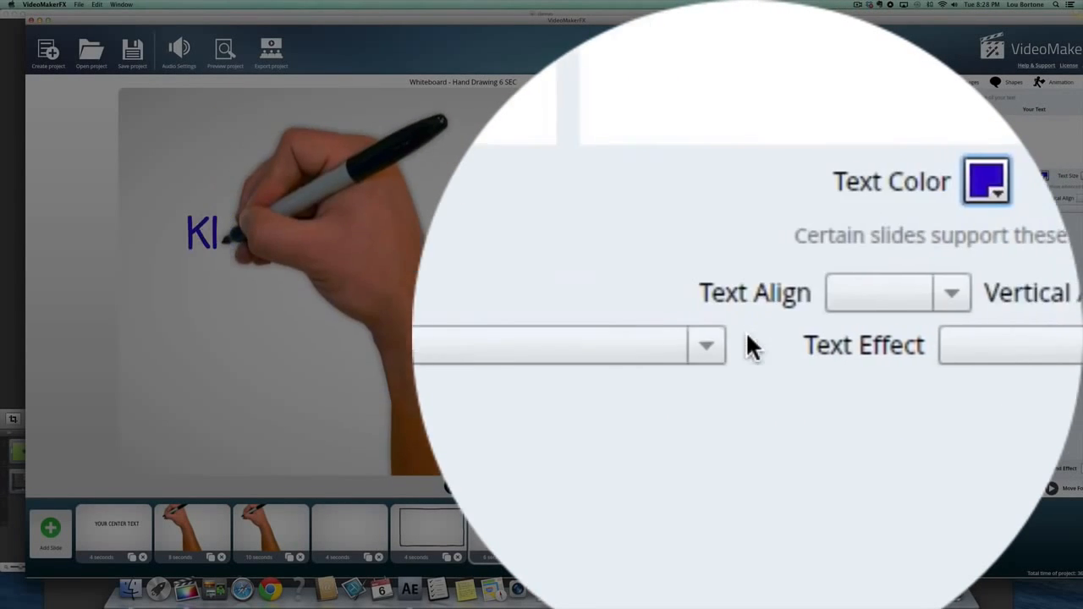
{"action": "left_click", "coordinate": [747, 334]}
{"action": "left_click", "coordinate": [988, 210]}
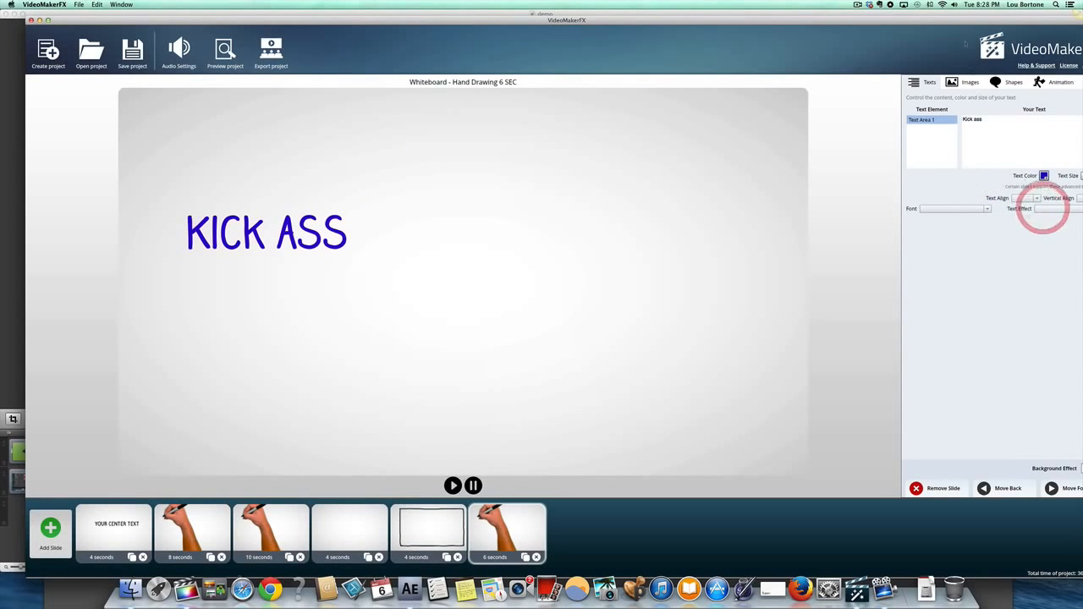
Browse the image gallery and use YouTube.png from Social Icons as the 6-second slide's background image.
{"action": "left_click_drag", "start_coordinate": [948, 20], "coordinate": [940, 20]}
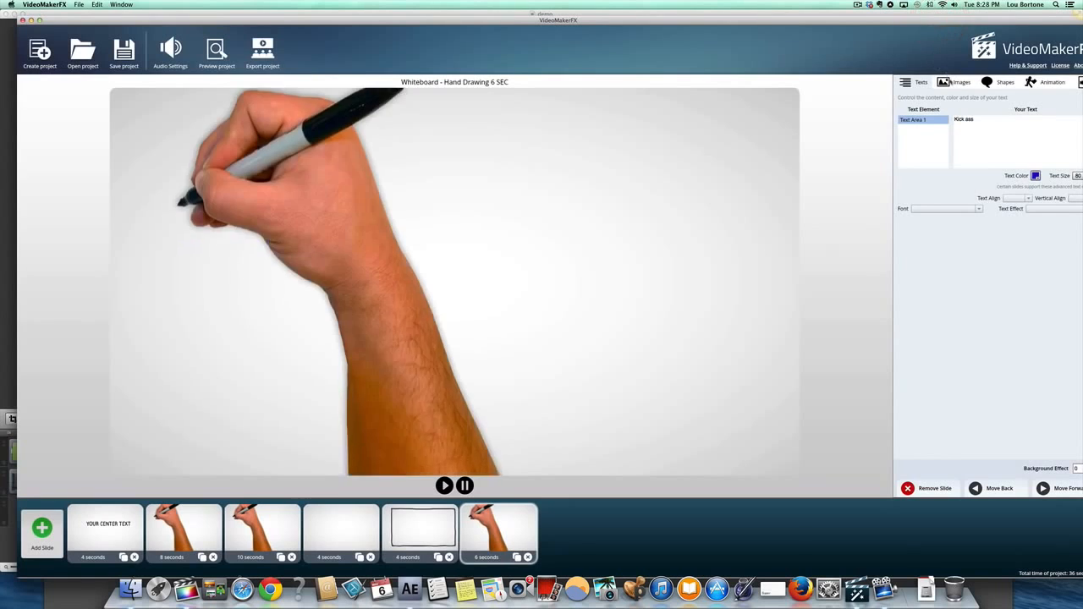
{"action": "left_click", "coordinate": [959, 83]}
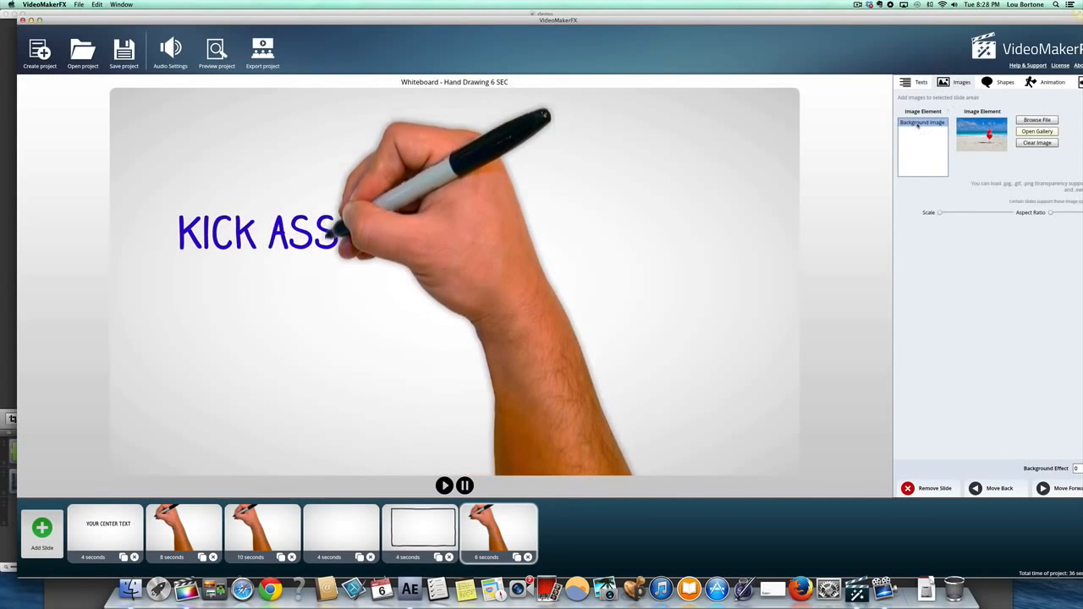
{"action": "left_click", "coordinate": [1028, 133]}
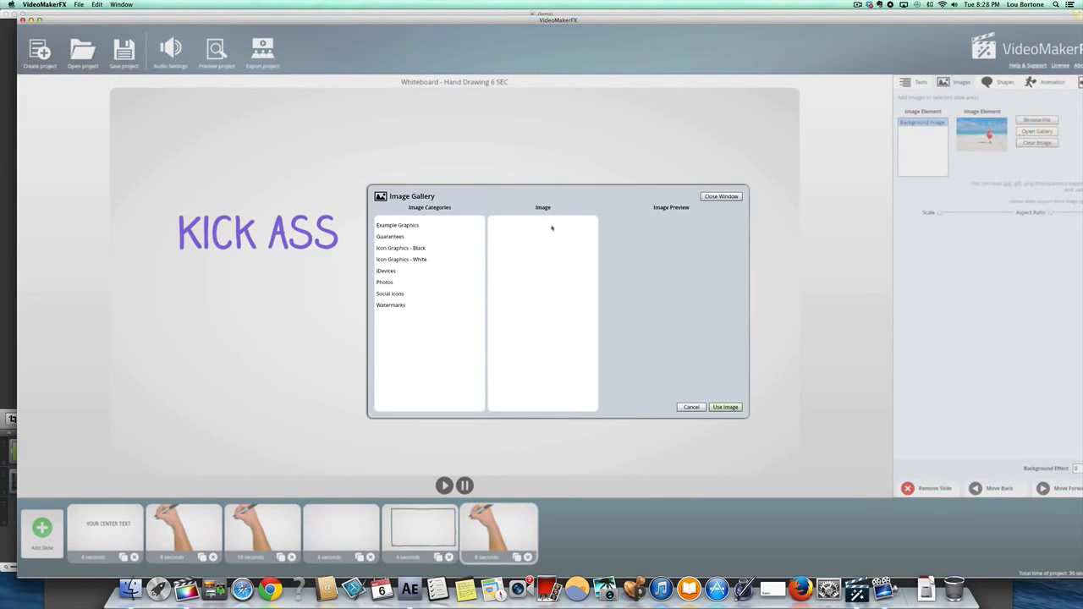
{"action": "left_click", "coordinate": [394, 260]}
{"action": "left_click", "coordinate": [396, 249]}
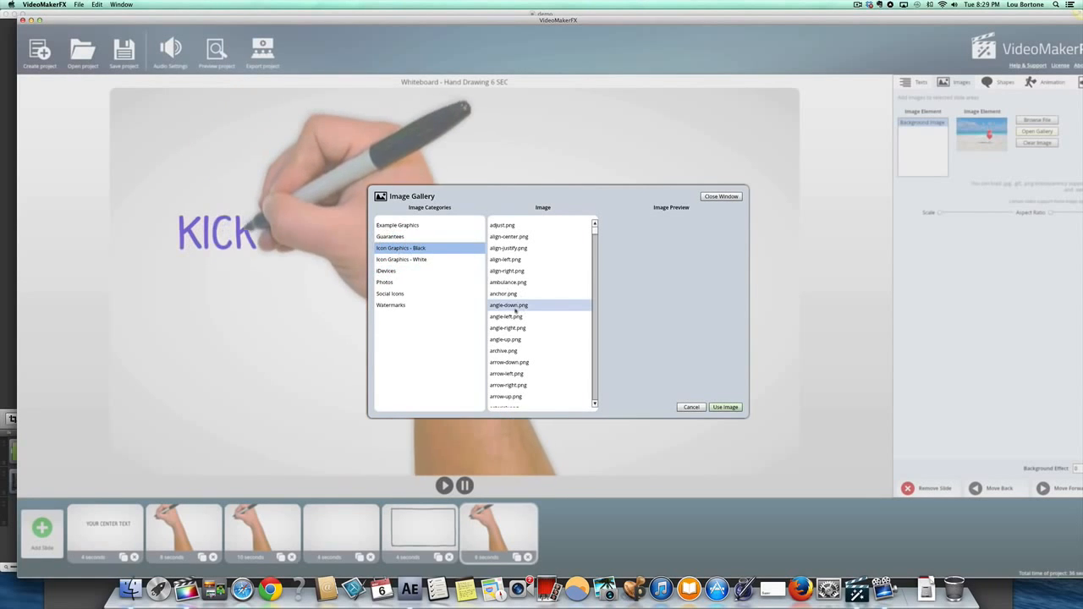
{"action": "left_click", "coordinate": [392, 293]}
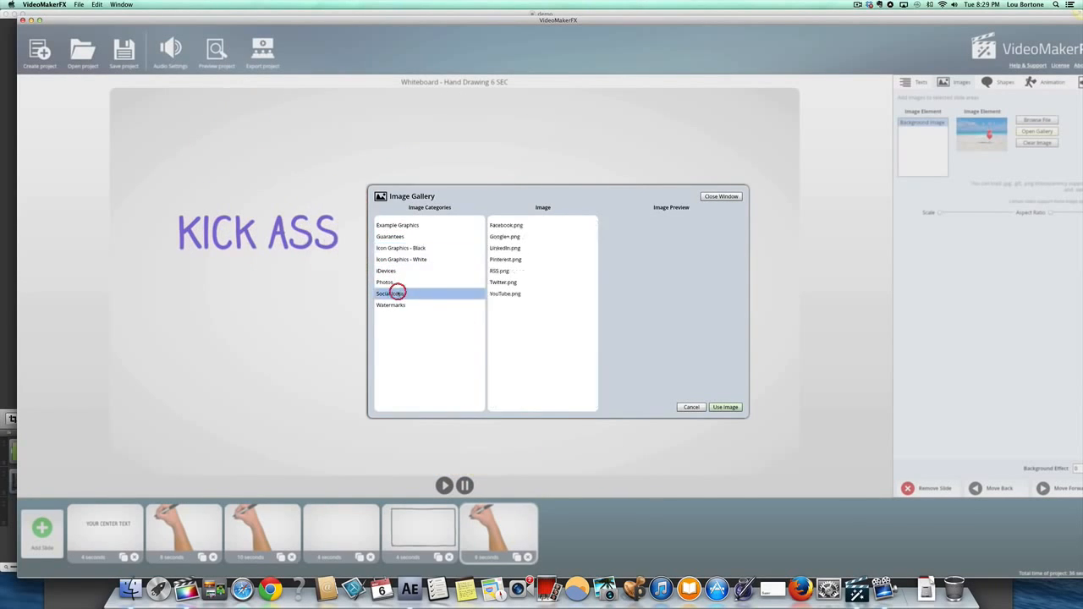
{"action": "left_click", "coordinate": [508, 294]}
{"action": "left_click", "coordinate": [725, 407]}
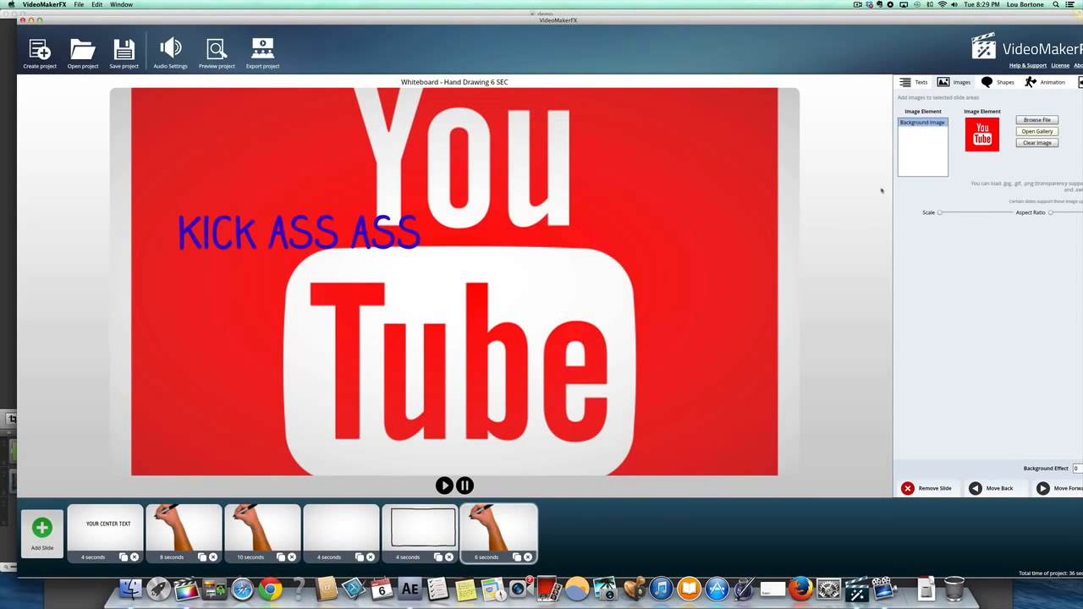
Clear the 6-second slide's background image and move the "YOUR CENTER TEXT" slide to second place.
{"action": "left_click", "coordinate": [1050, 142]}
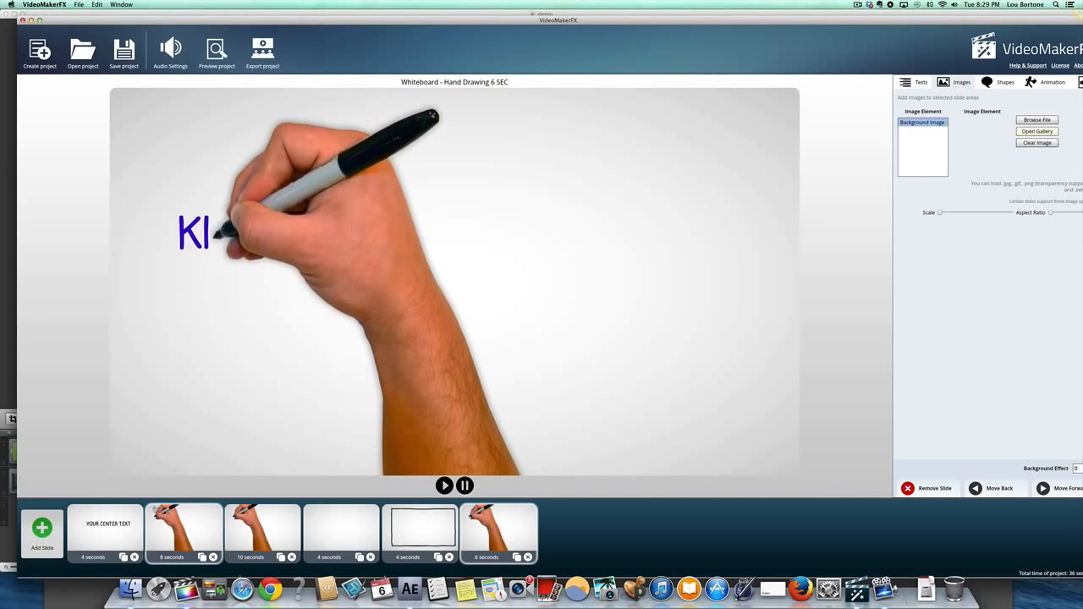
{"action": "left_click_drag", "start_coordinate": [127, 525], "coordinate": [222, 525]}
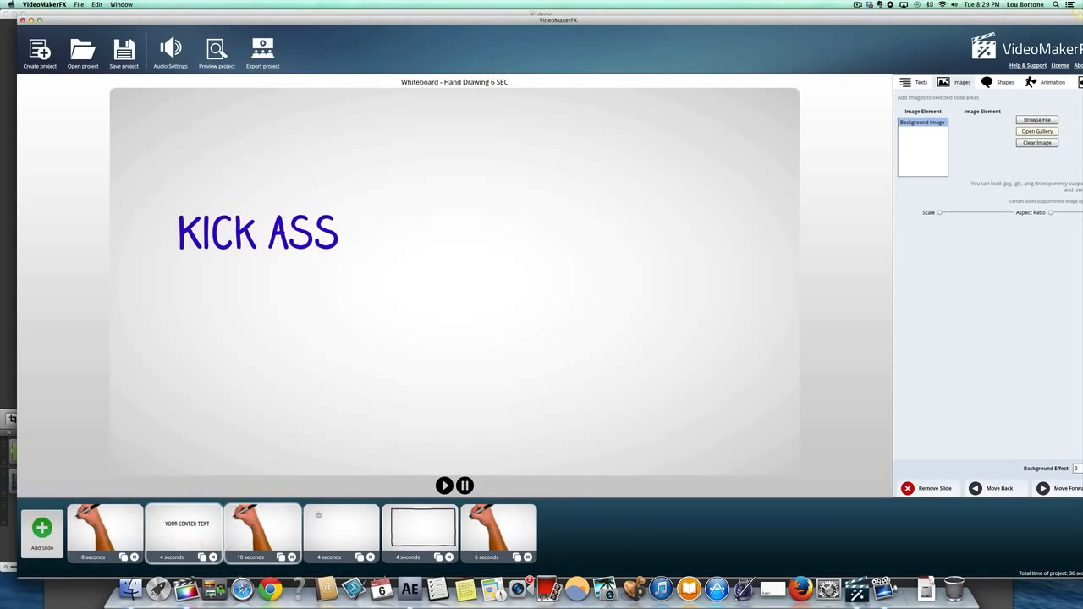
Set Animation 1 of the Whiteboard - Hand Drawing 10 SEC slide to 2.
{"action": "left_click", "coordinate": [284, 523]}
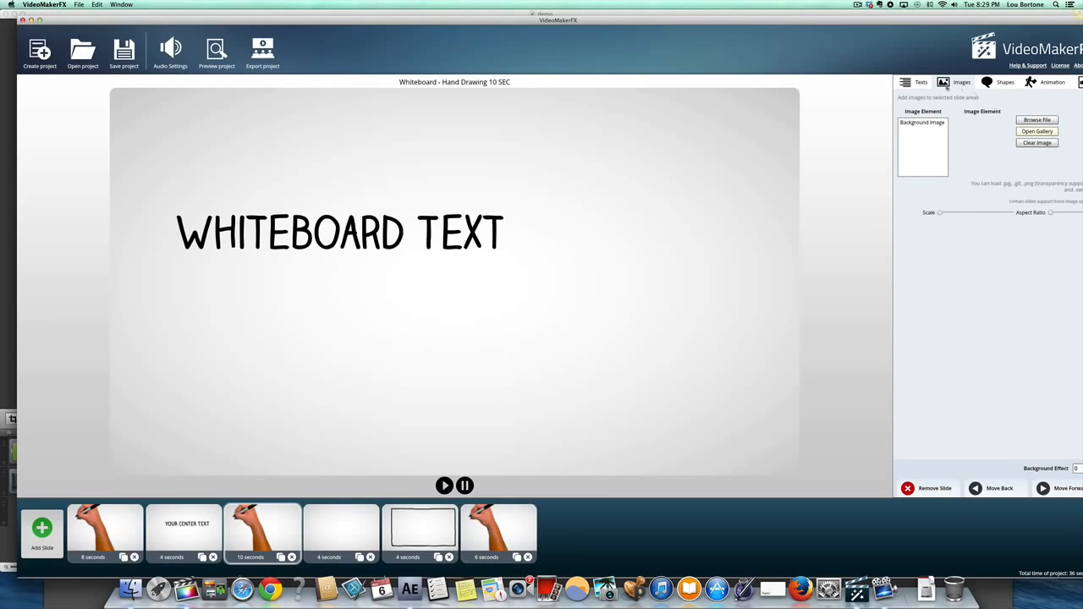
{"action": "left_click", "coordinate": [921, 82]}
{"action": "left_click", "coordinate": [1049, 83]}
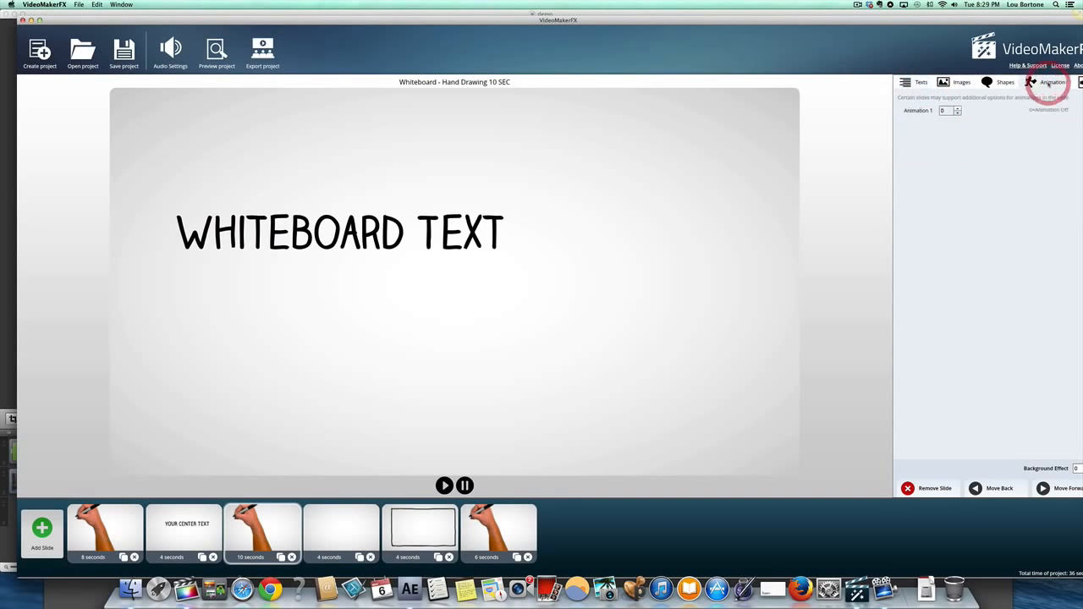
{"action": "left_click", "coordinate": [956, 111]}
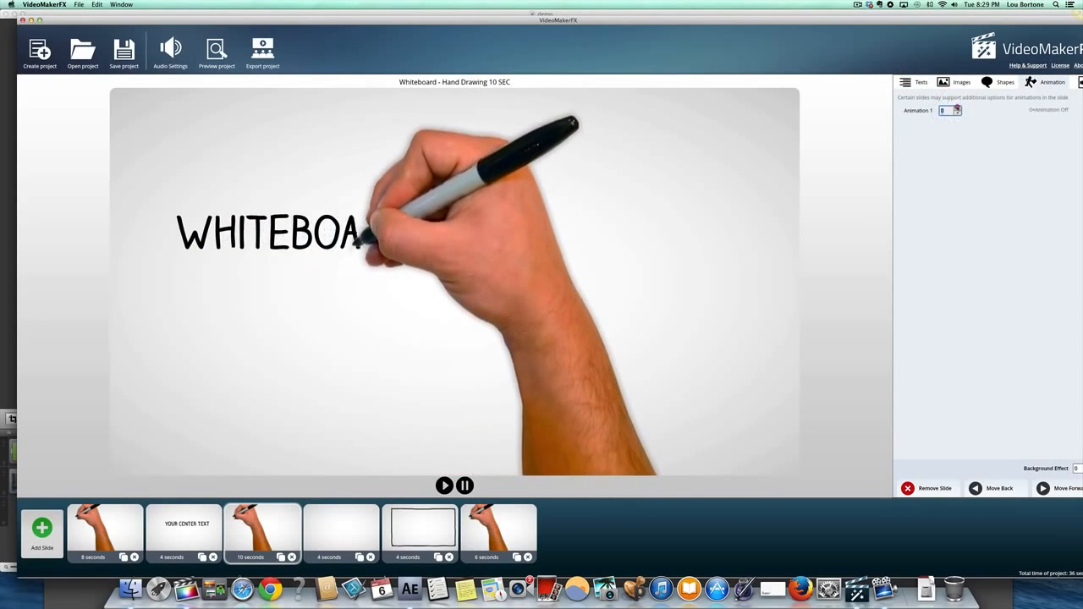
{"action": "left_click", "coordinate": [957, 111]}
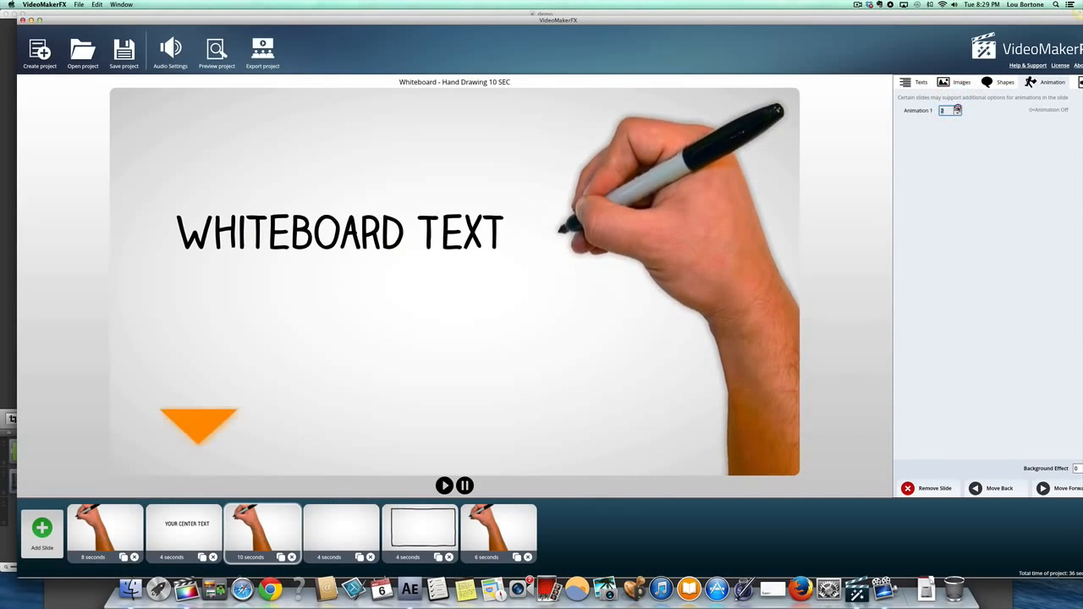